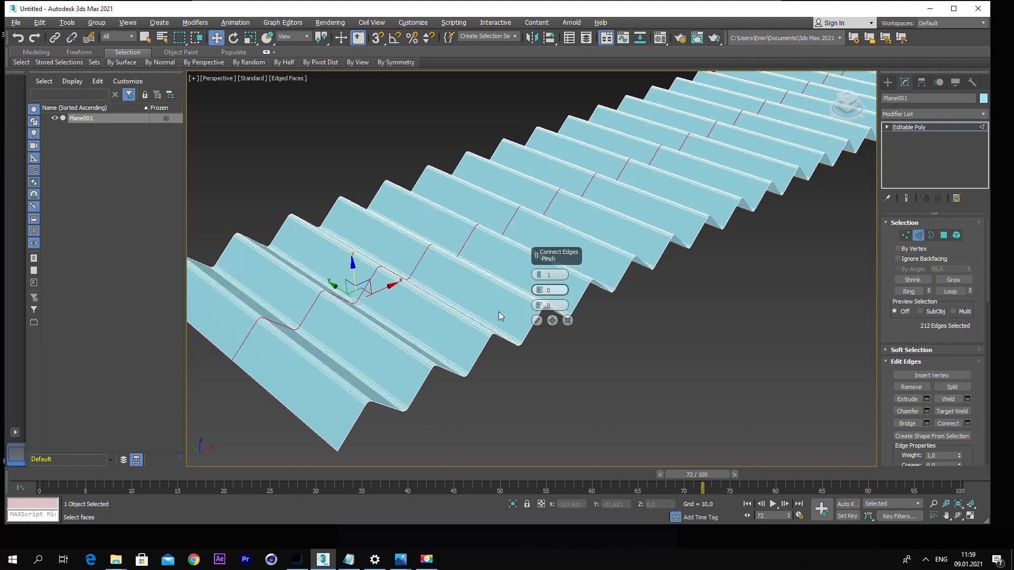
Step: Subdivide the pleated plane along its folds with multiple evenly spaced Connect Edges segments
drag(542, 276, 544, 227)
click(537, 320)
click(643, 359)
click(624, 201)
click(887, 82)
scroll(652, 240, down, 6)
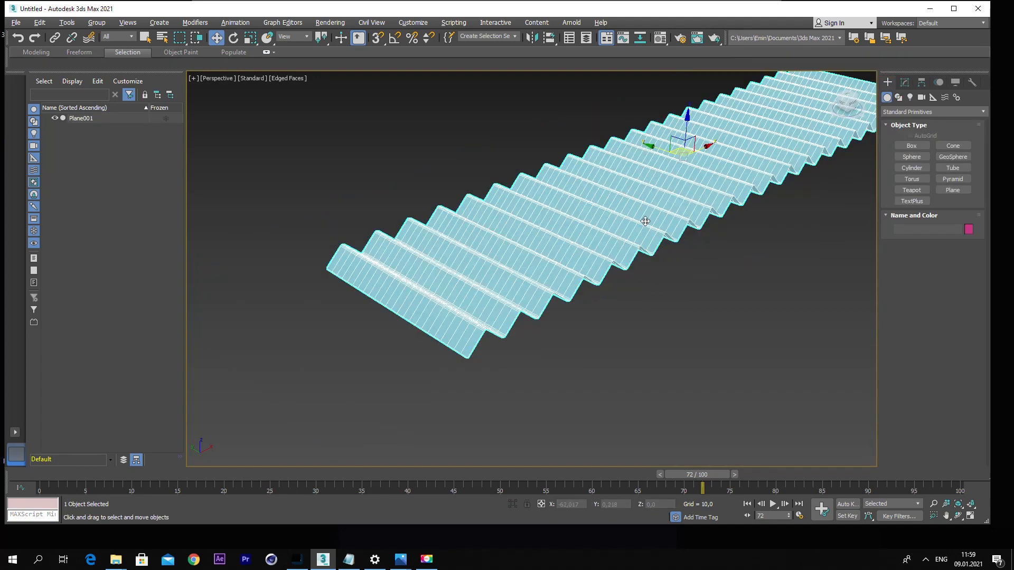
Step: Apply a Bend modifier to the pleated plane on the X axis with angle 198 and direction 270
click(904, 82)
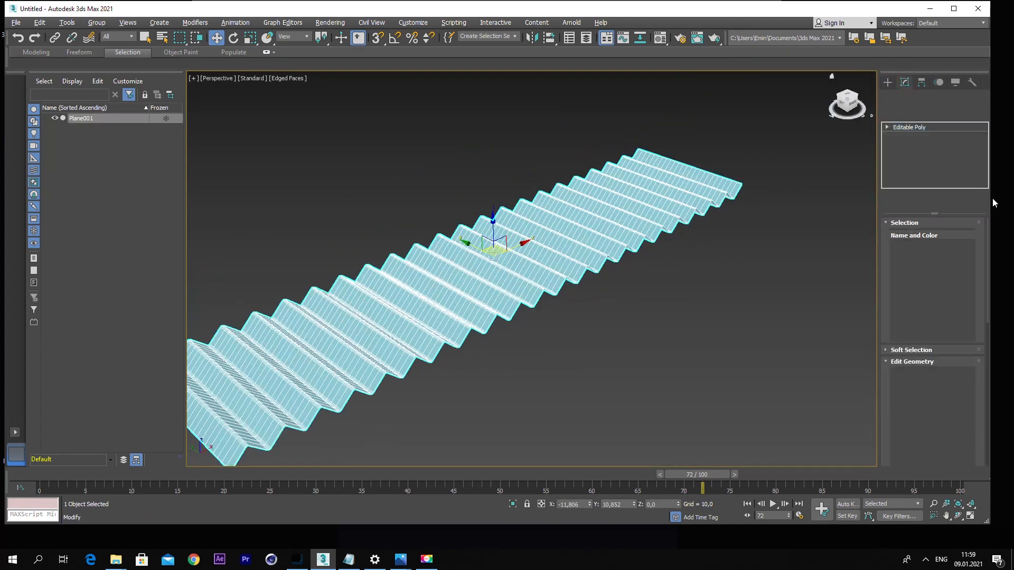
click(932, 114)
click(898, 326)
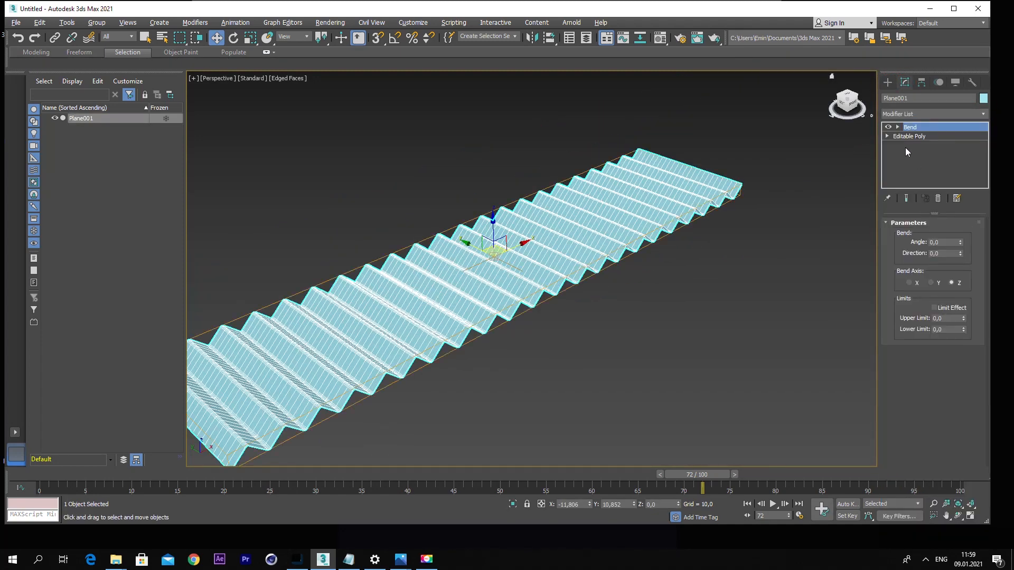
click(914, 285)
drag(960, 242, 932, 33)
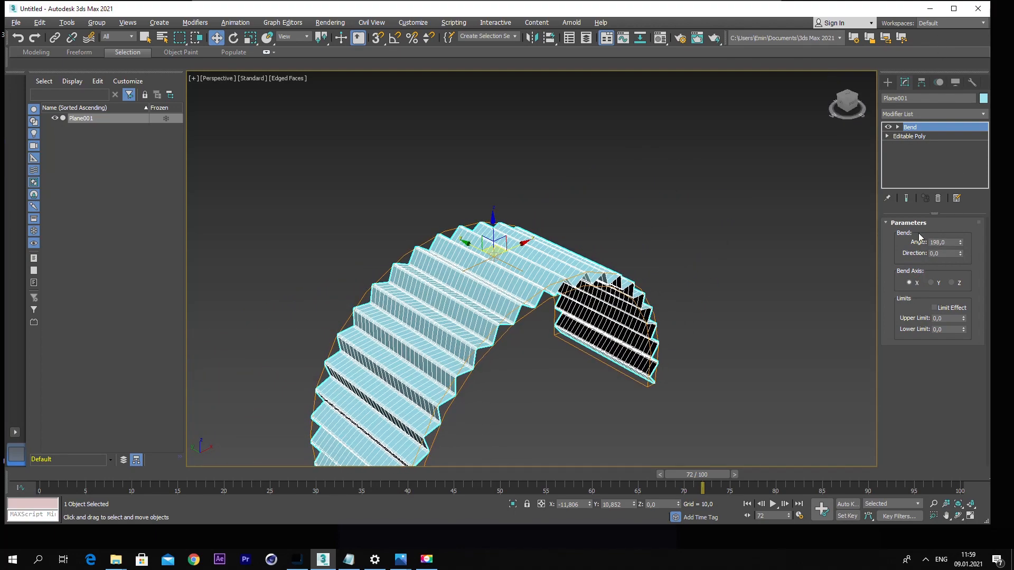
text(270)
key(Return)
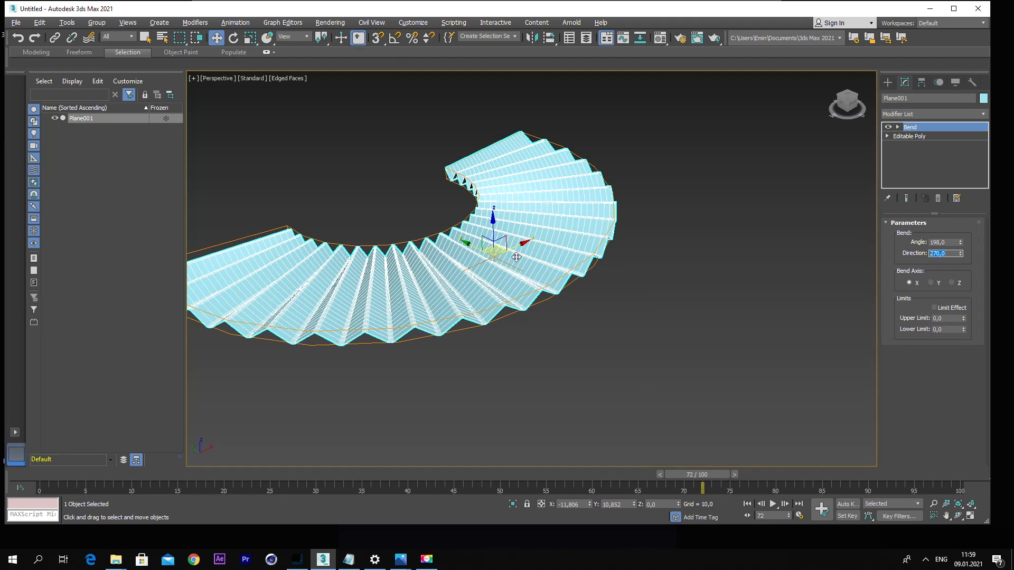
Step: Shift the Bend gizmo along Y in the Top view to draw the fan's inner edge together
click(556, 324)
click(493, 287)
key(t)
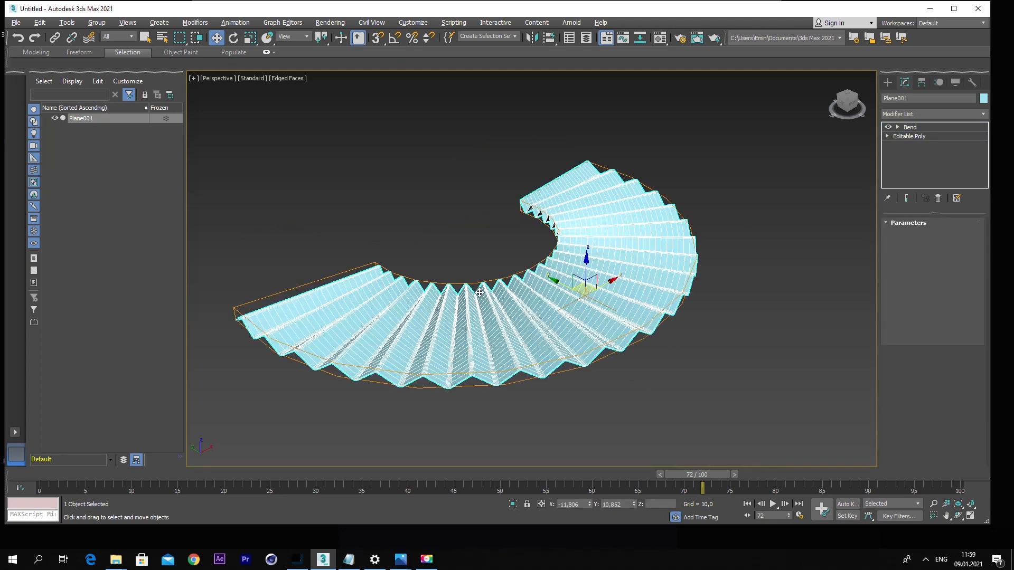
key(z)
scroll(850, 175, down, 2)
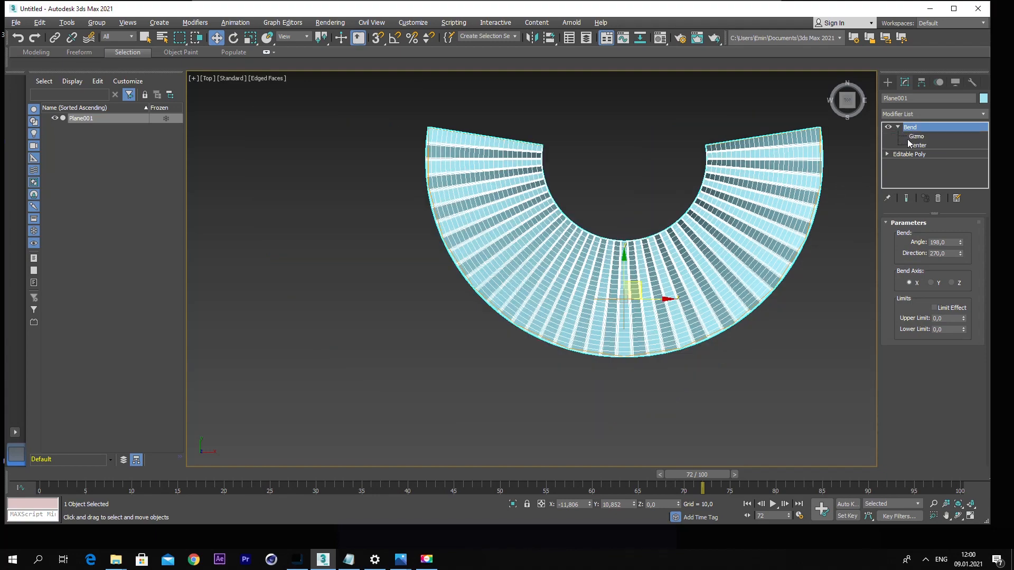
click(910, 137)
drag(631, 266, 625, 380)
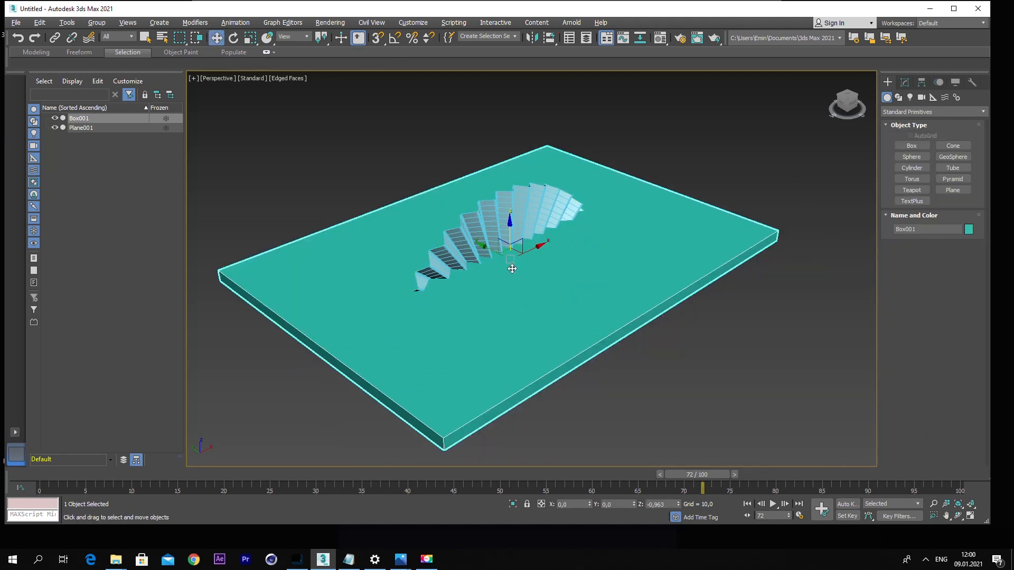
Step: Raise the fan above the box's top surface and scale it up uniformly
key(f)
drag(511, 276, 512, 240)
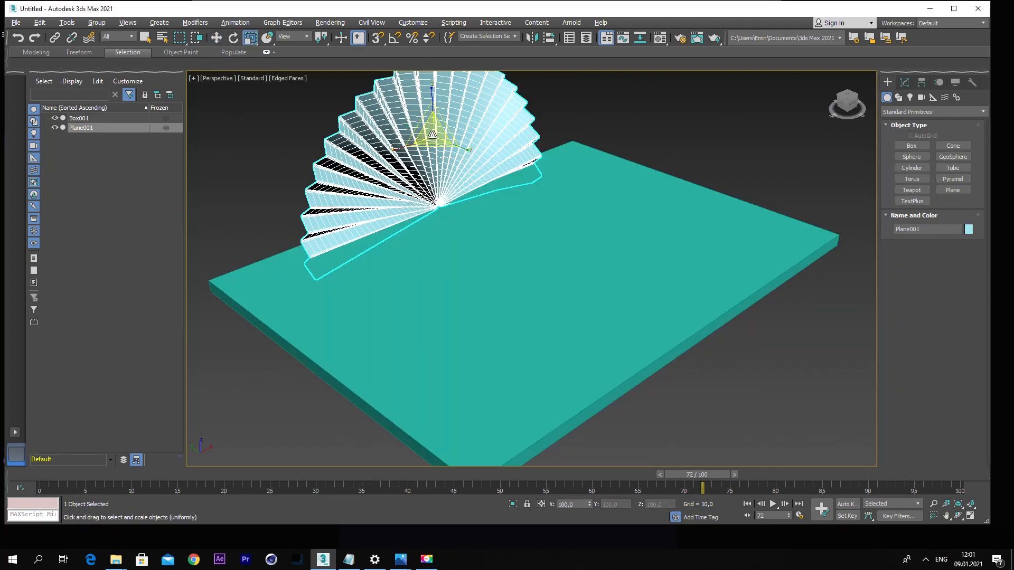
key(w)
drag(430, 132, 433, 70)
Step: Scale the box up uniformly so it forms a much larger base under the fan
click(856, 224)
click(532, 267)
key(r)
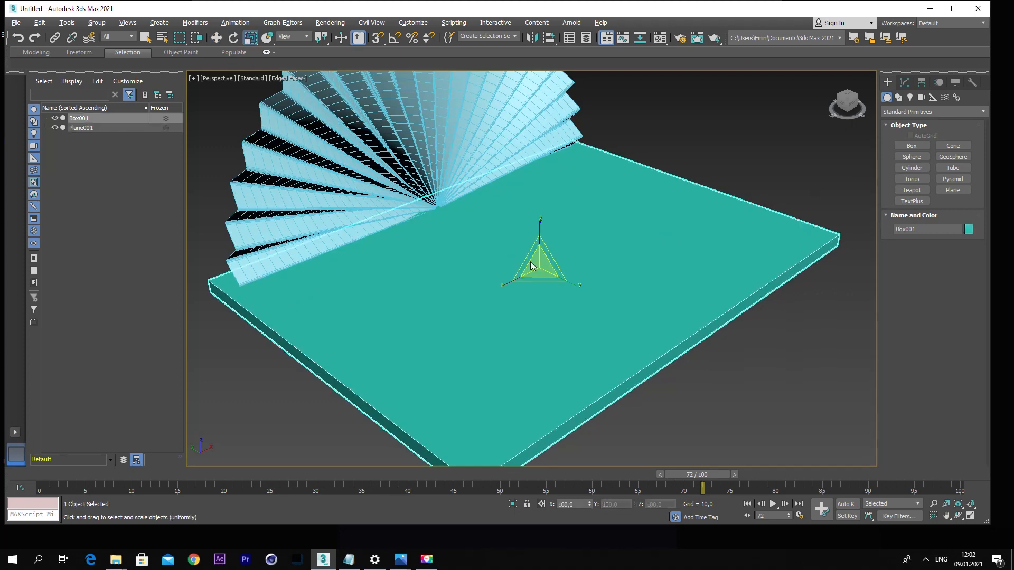
drag(530, 263, 441, 315)
click(769, 91)
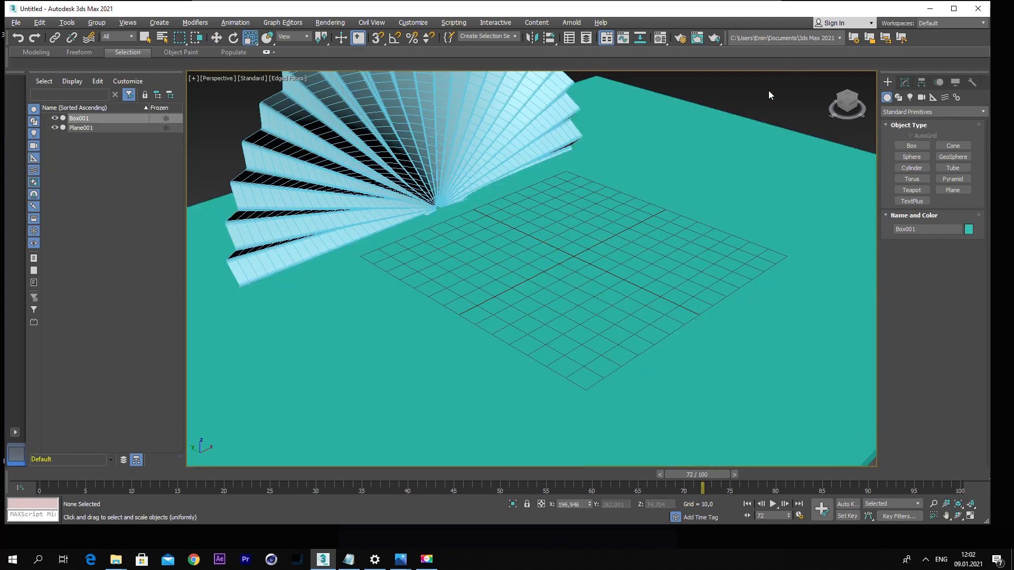
Step: Draw a circle spline with a radius of about 70 near the grid centre
click(898, 97)
click(908, 112)
click(901, 123)
click(912, 166)
drag(543, 244, 613, 320)
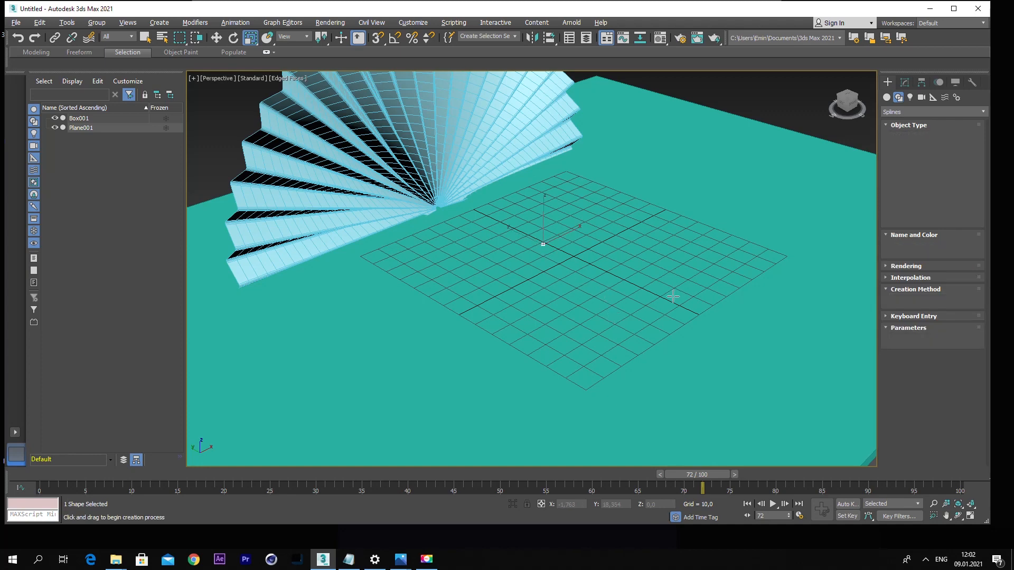
drag(673, 293, 672, 292)
right_click(631, 279)
Step: Hide every object except the circle
right_click(543, 237)
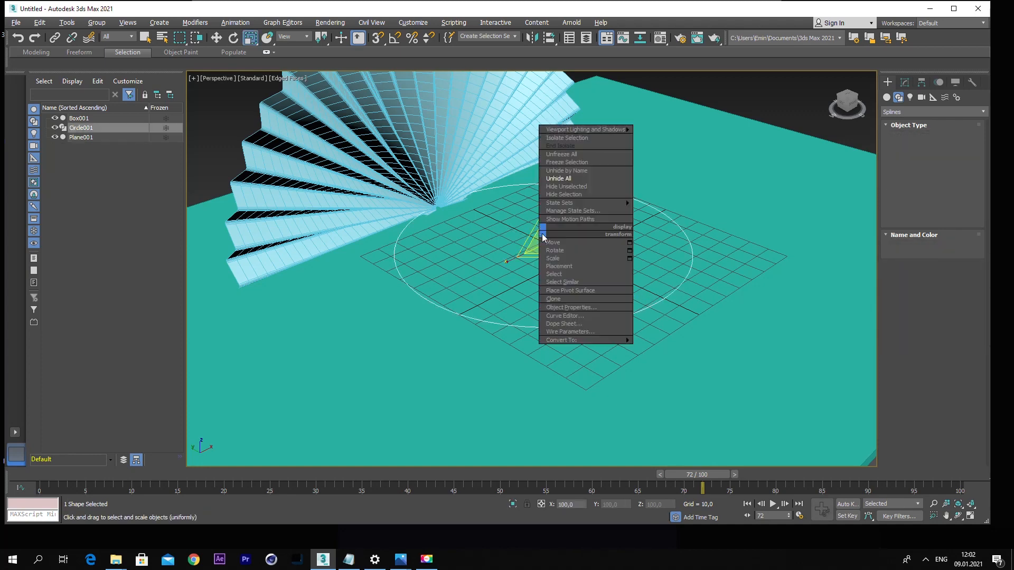
click(568, 186)
click(563, 246)
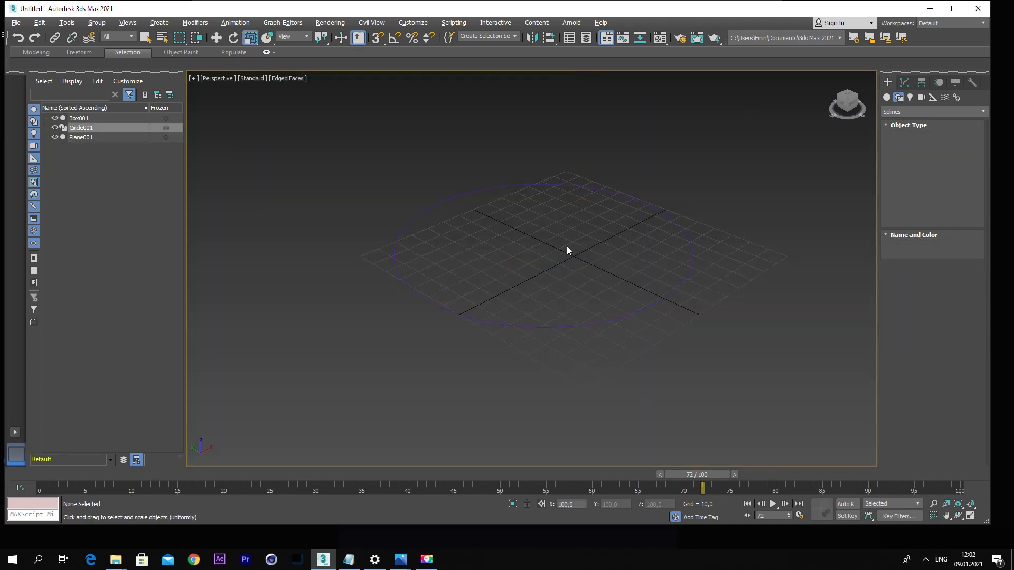
Step: Convert the circle to an Editable Spline
click(636, 312)
click(904, 82)
right_click(545, 232)
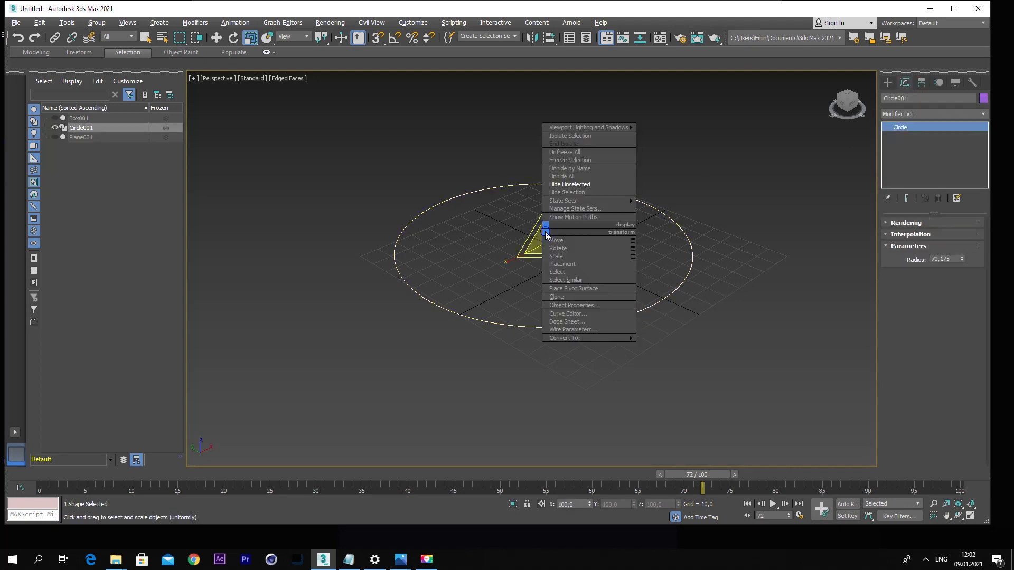
click(670, 338)
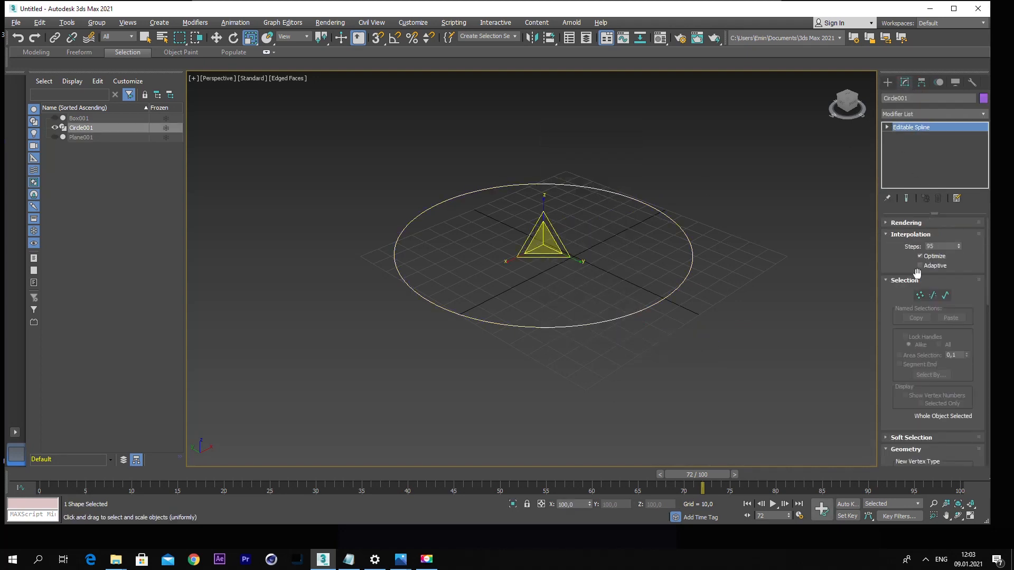
Step: Rotate and move the circle's vertices to shape it into an irregular, kidney-like closed loop
key(1)
click(428, 299)
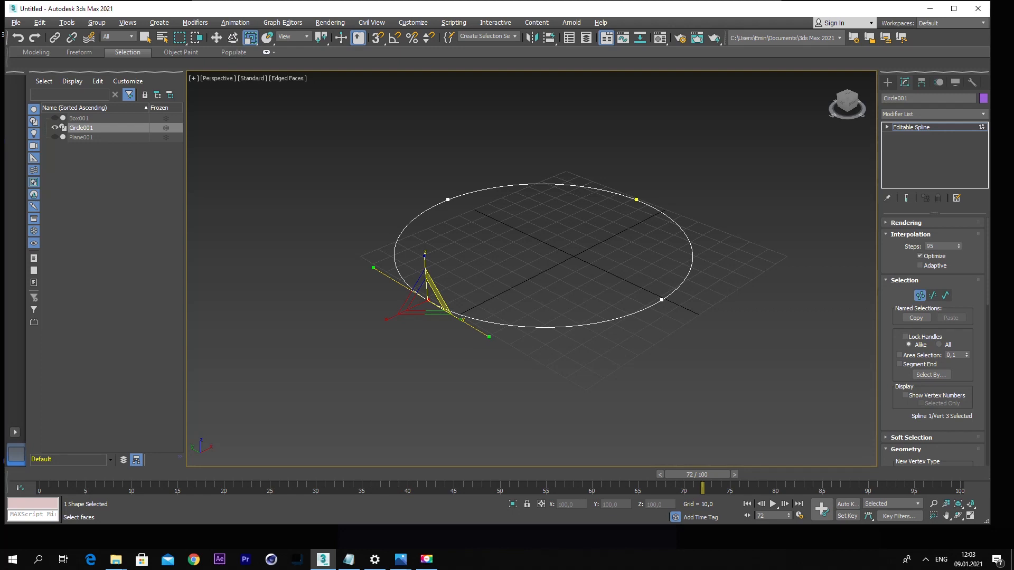
key(e)
drag(434, 320, 485, 298)
drag(627, 269, 639, 325)
key(w)
drag(648, 305, 672, 339)
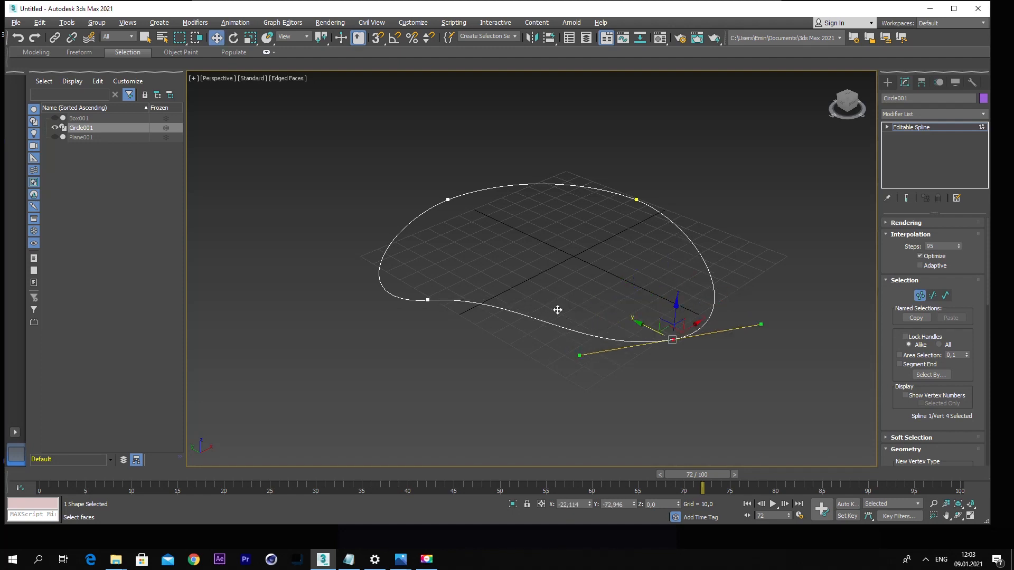
key(e)
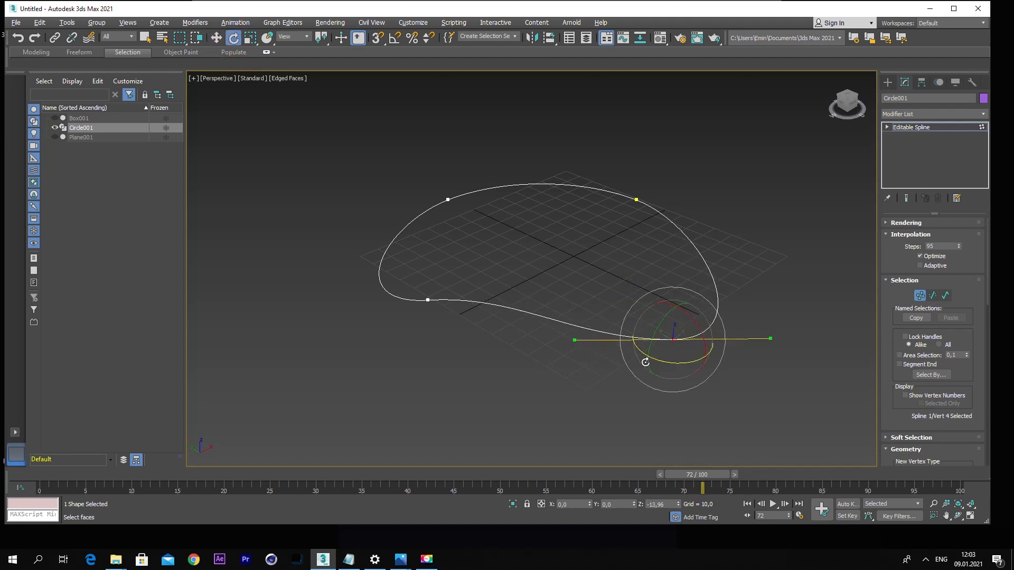
mouse_move(636, 199)
mouse_down()
mouse_move(581, 189)
mouse_move(561, 225)
mouse_move(638, 207)
mouse_up()
key(w)
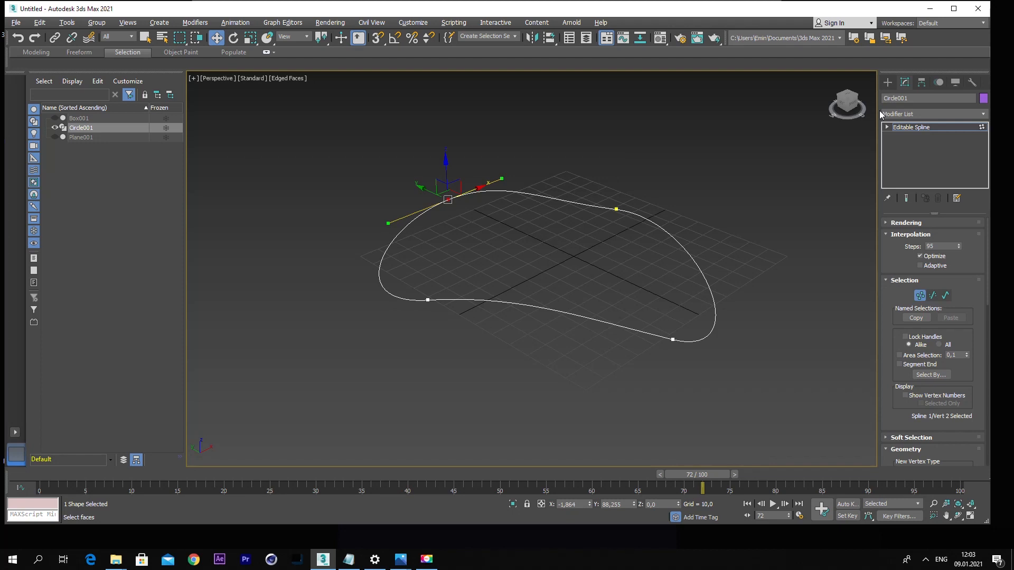
Step: Create a small sphere with a radius of about 2.9 inside the loop
click(888, 83)
click(906, 159)
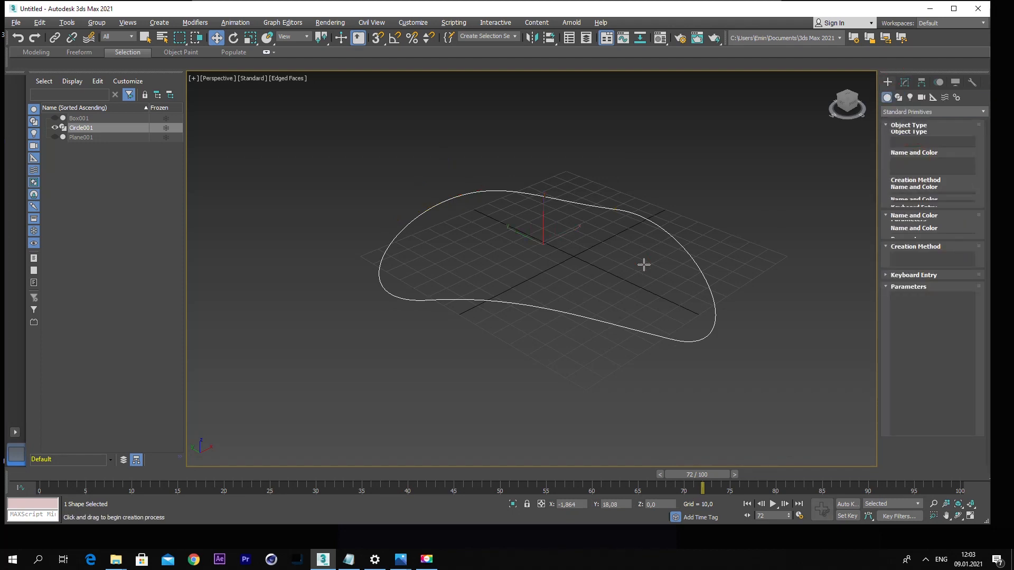
drag(641, 262, 650, 270)
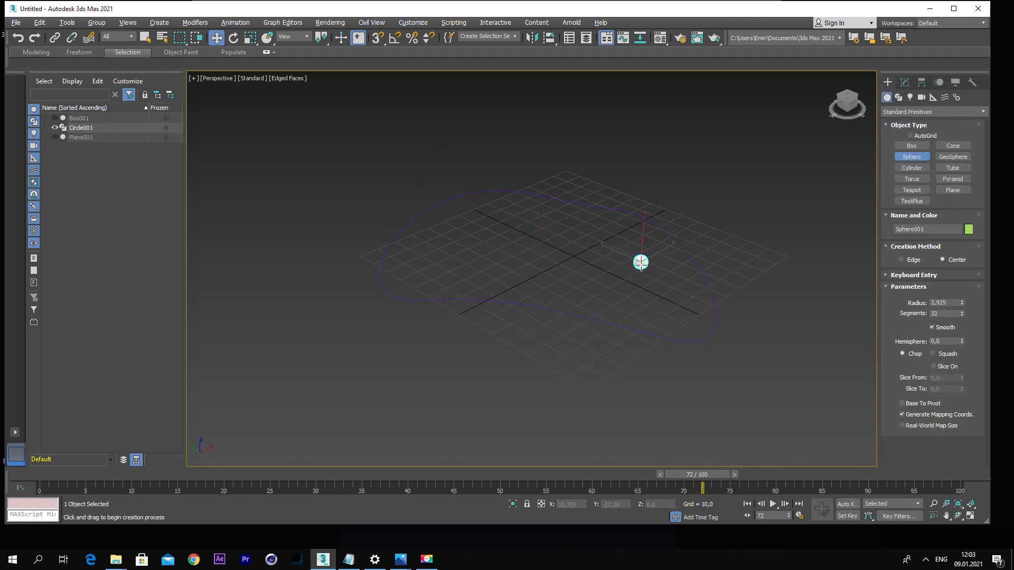
Step: Turn off Edged Faces and hide the grid in the perspective viewport
scroll(668, 272, up, 4)
click(290, 79)
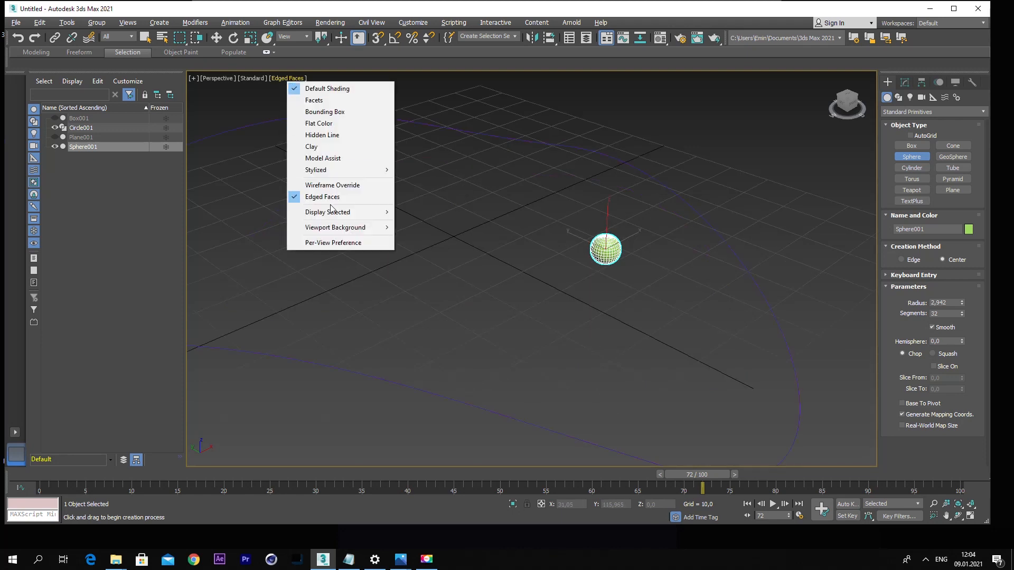
click(333, 206)
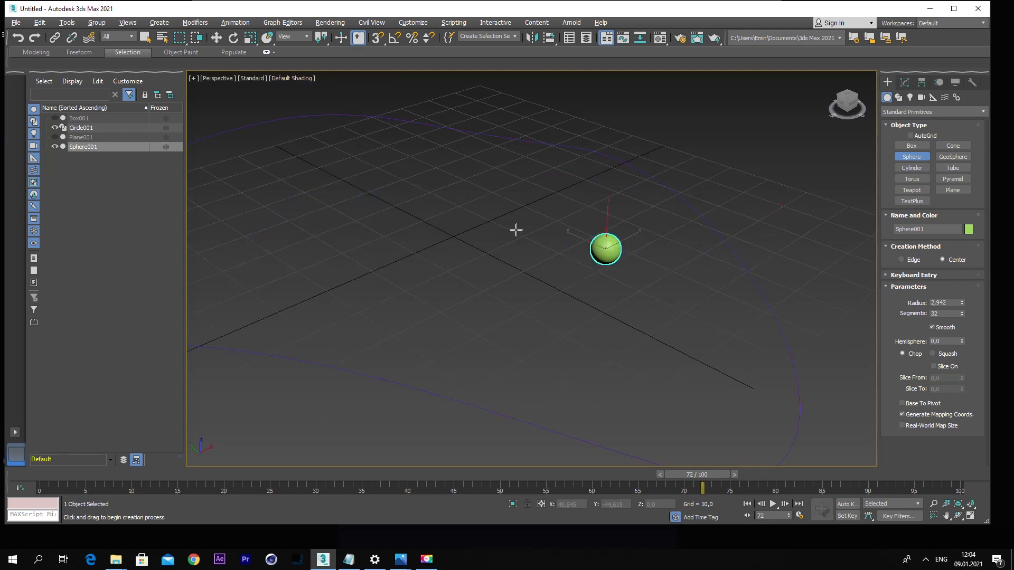
key(g)
click(670, 224)
scroll(611, 244, down, 3)
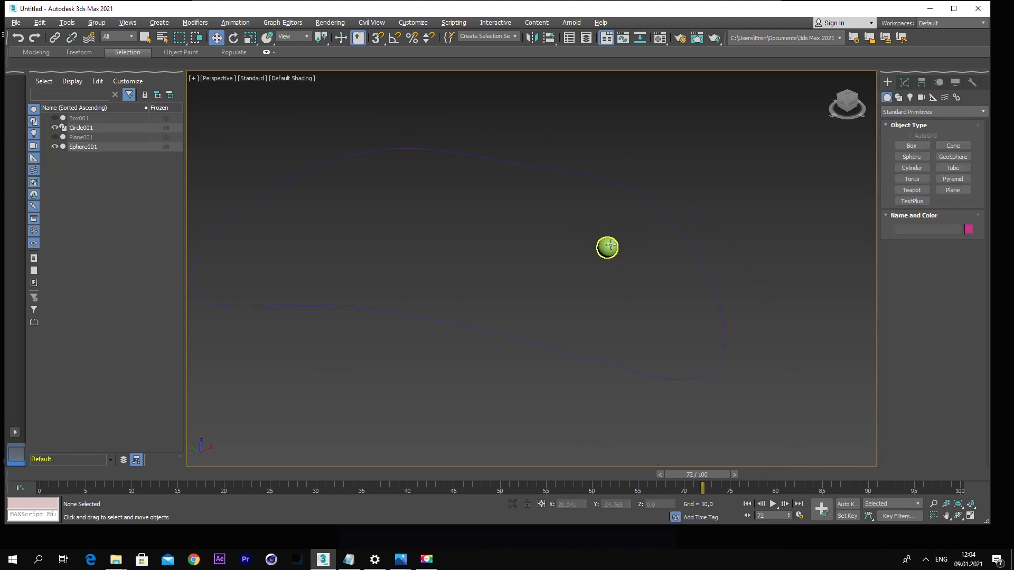
Step: Distribute 70 instances of the sphere evenly along the loop with the Spacing Tool
click(66, 22)
mouse_move(119, 234)
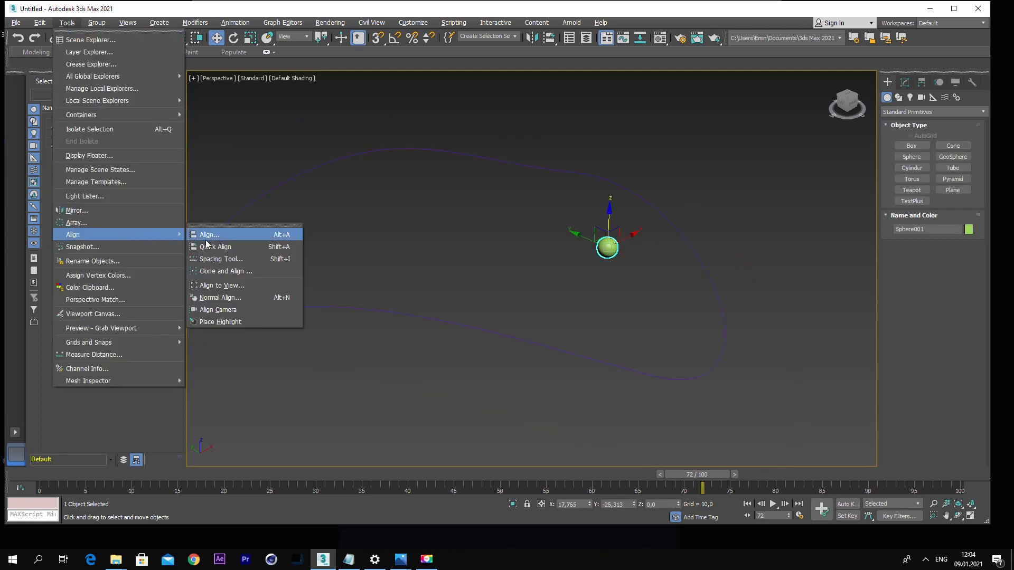
click(219, 259)
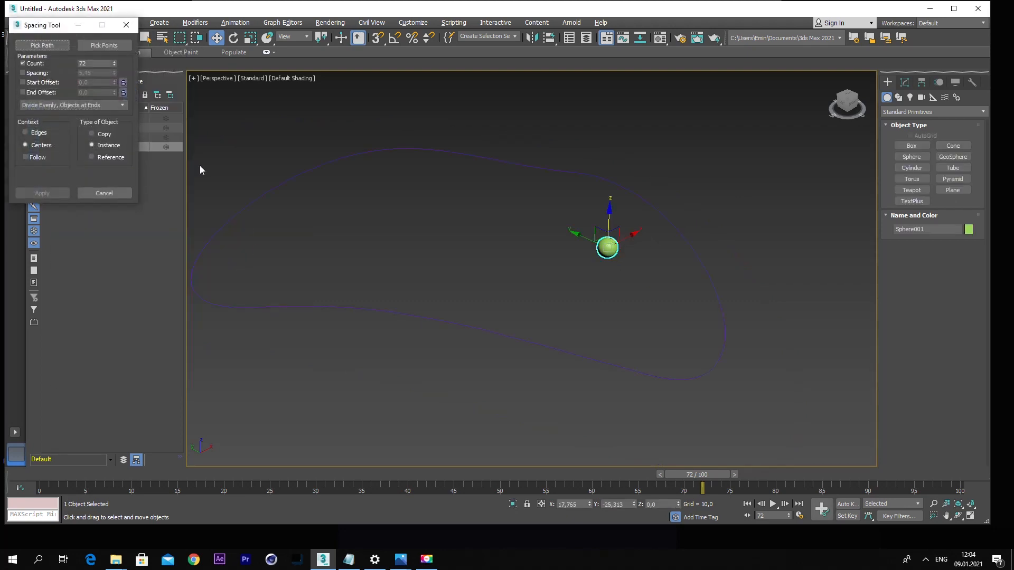
click(355, 153)
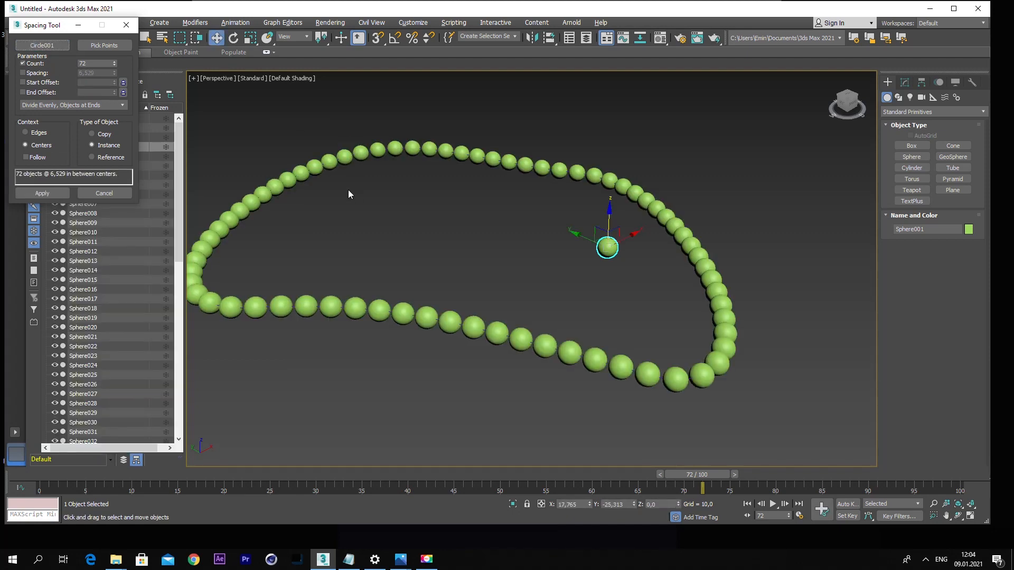
click(114, 64)
click(114, 65)
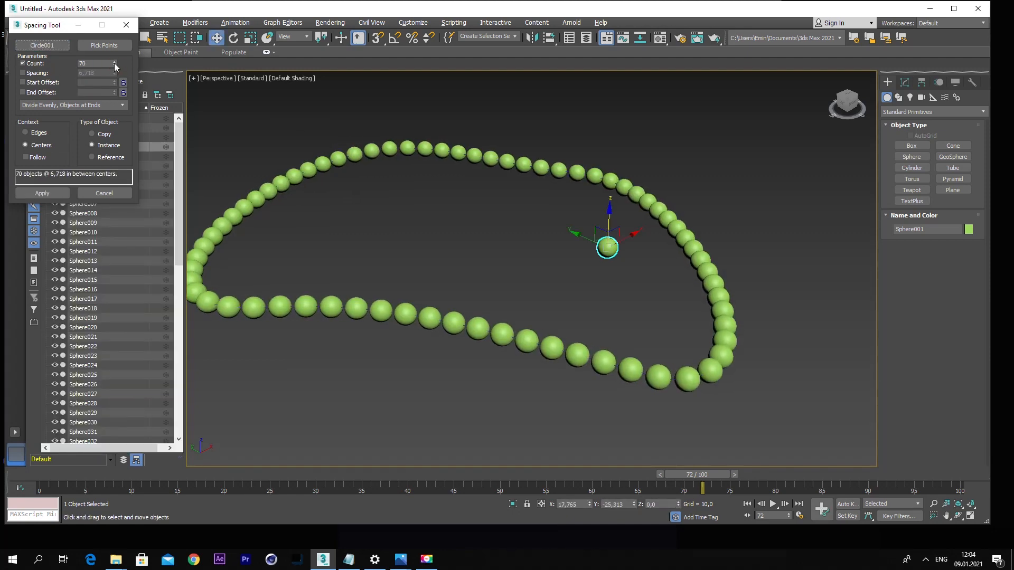
click(53, 193)
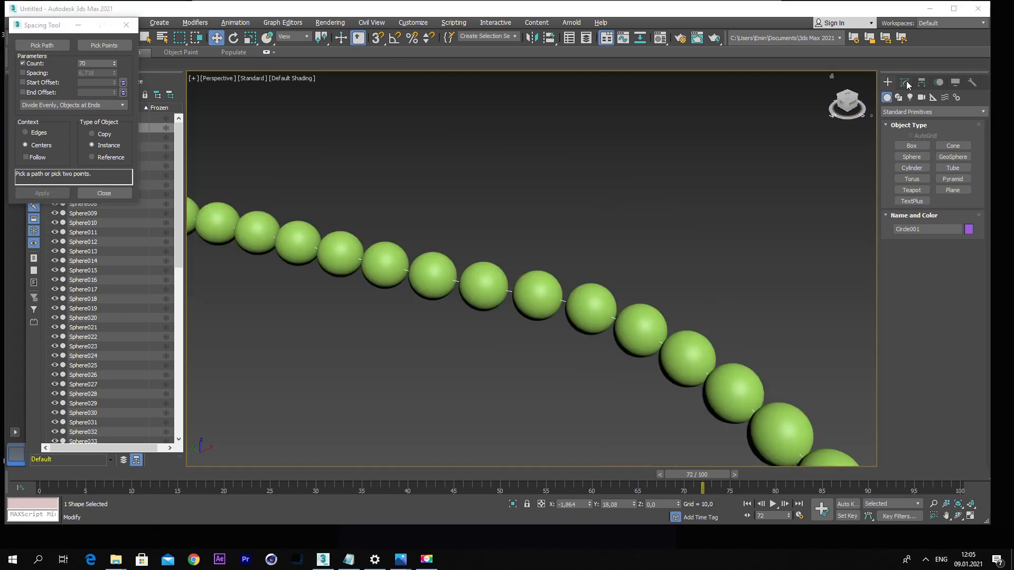
Step: Make the loop spline visible as a radial tube in the renderer and viewport and increase its thickness
click(904, 82)
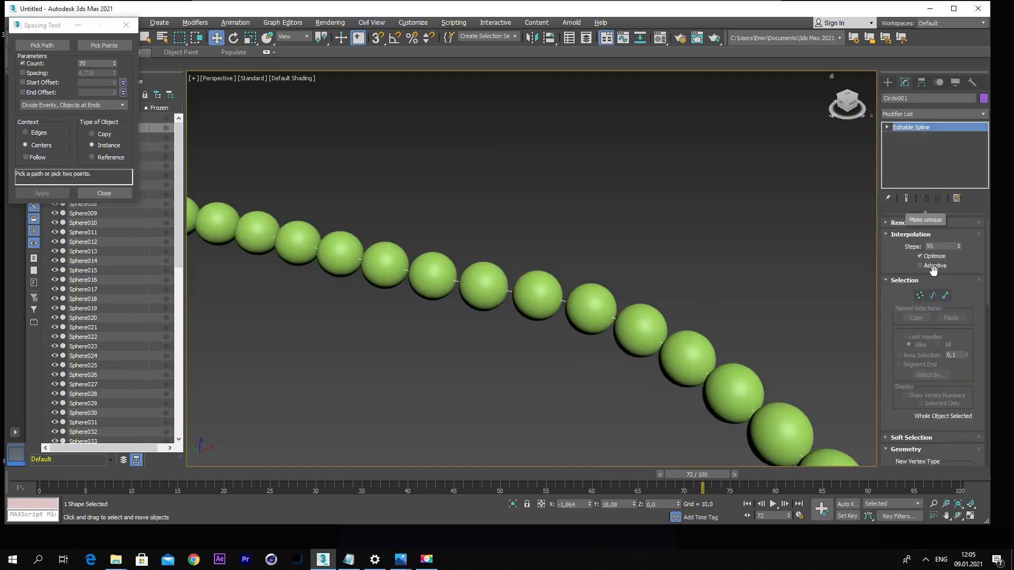
click(896, 242)
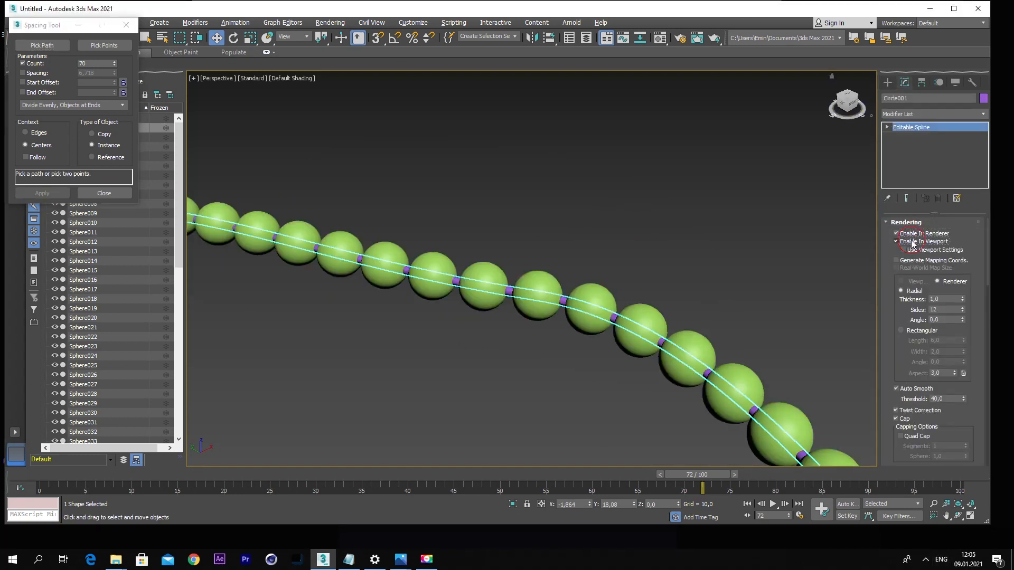
scroll(613, 249, up, 3)
drag(961, 299, 961, 277)
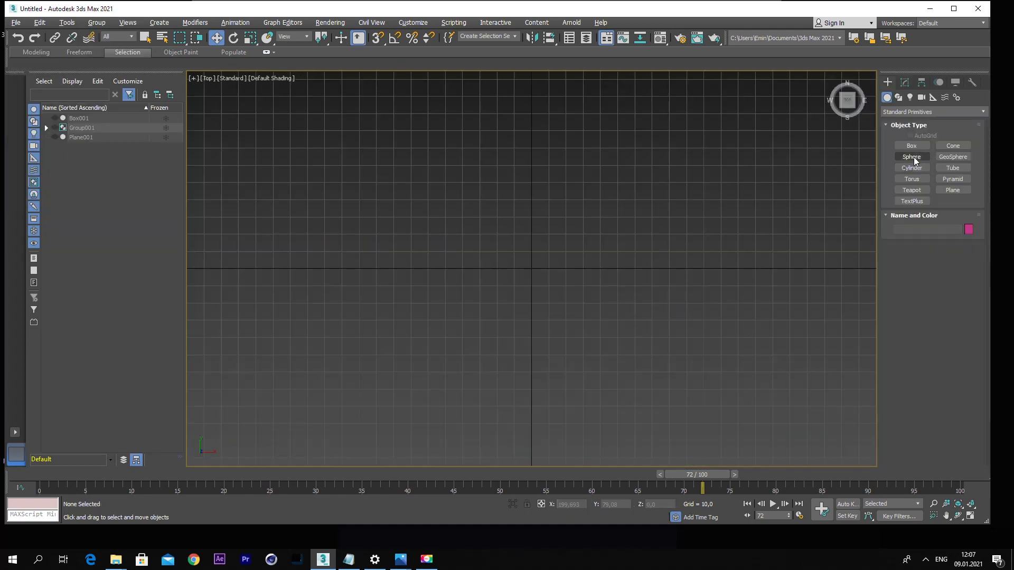
Step: Draw a long, narrow plane about 88 by 5.5 in the Top view and display its edged faces
click(953, 191)
mouse_move(530, 262)
mouse_down()
mouse_move(747, 273)
mouse_move(682, 269)
mouse_up()
key(w)
key(z)
click(271, 78)
click(302, 197)
Step: Set the narrow plane to 3 length segments and 14 width segments
click(904, 82)
drag(964, 276, 965, 291)
click(965, 262)
click(965, 263)
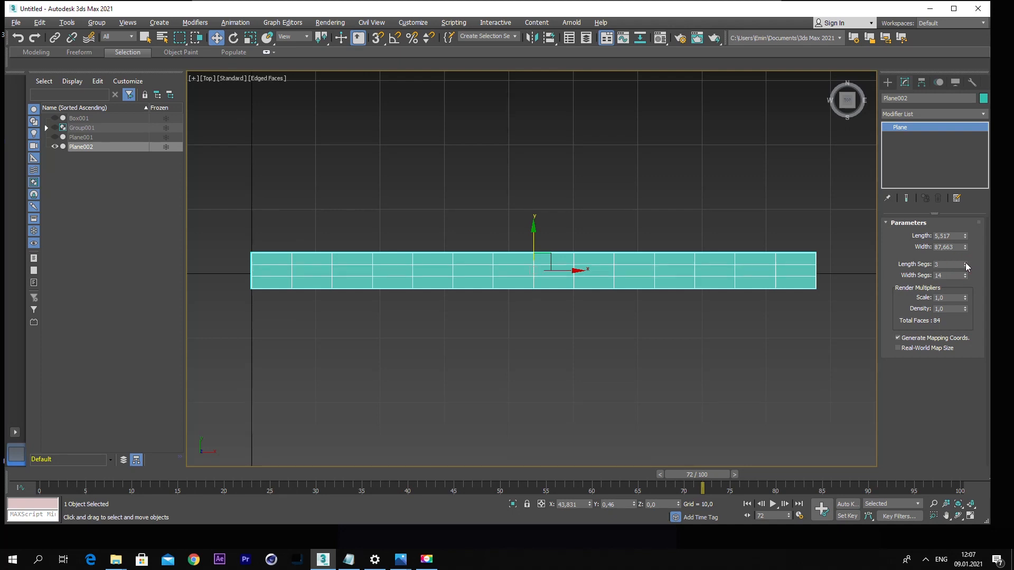
Step: Convert the narrow plane to an Editable Poly and switch to vertex editing
right_click(581, 269)
mouse_move(660, 378)
click(686, 388)
key(1)
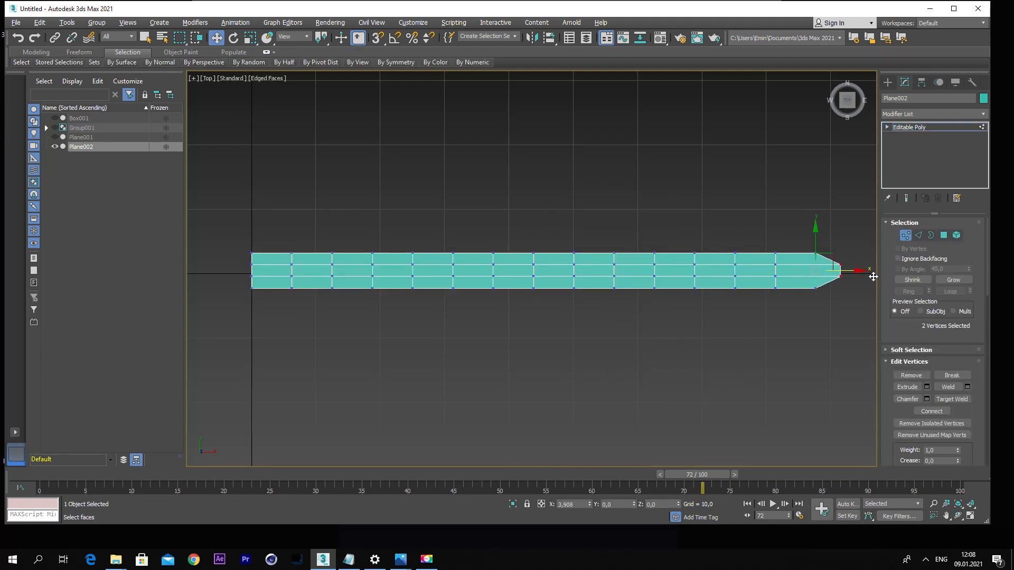
Step: Enable Soft Selection on the narrow plane, select the vertices near its blunt end and adjust the falloff
scroll(930, 325, down, 15)
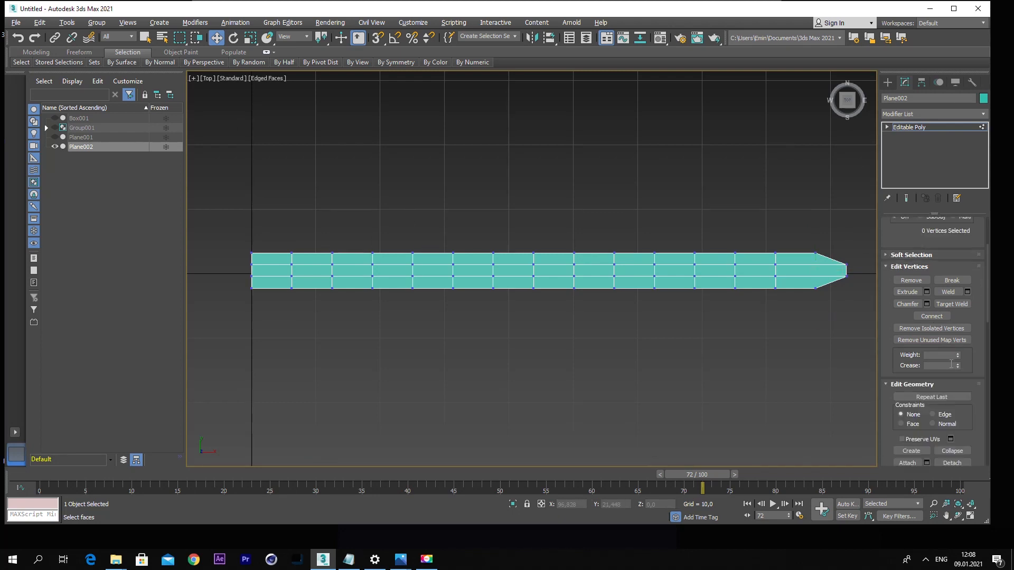
scroll(948, 389, down, 6)
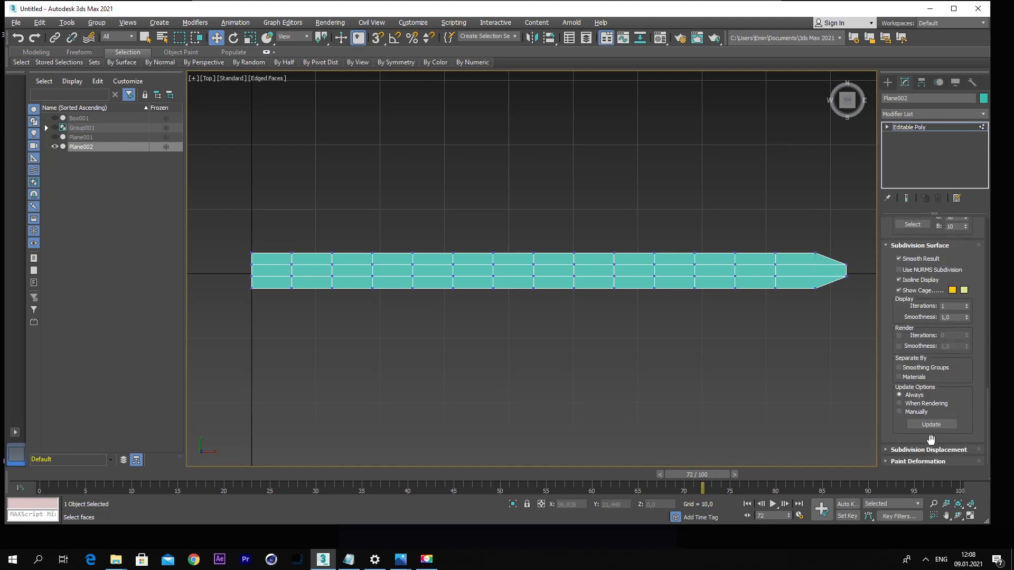
scroll(916, 308, up, 12)
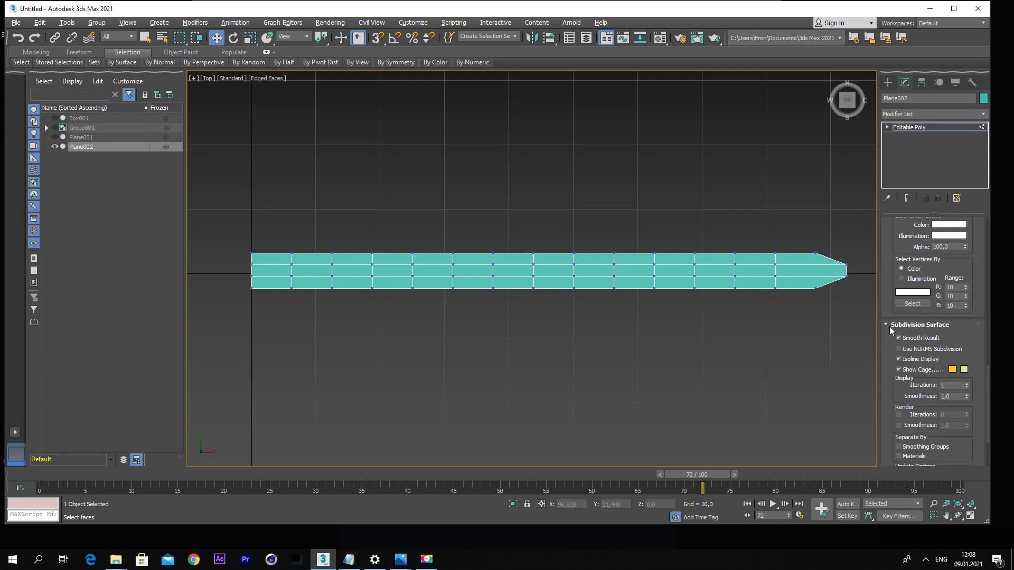
scroll(953, 299, up, 8)
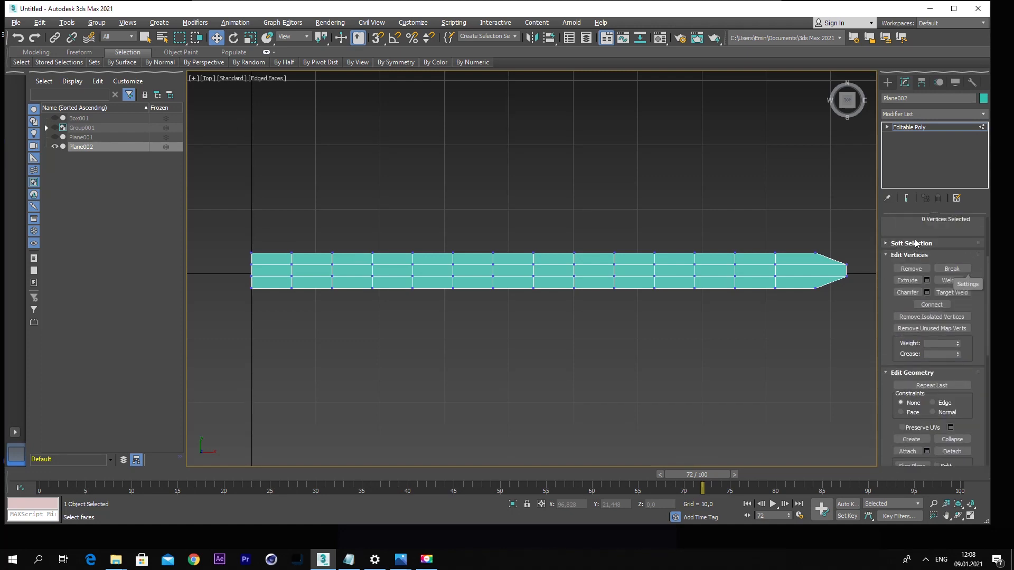
drag(276, 244, 323, 301)
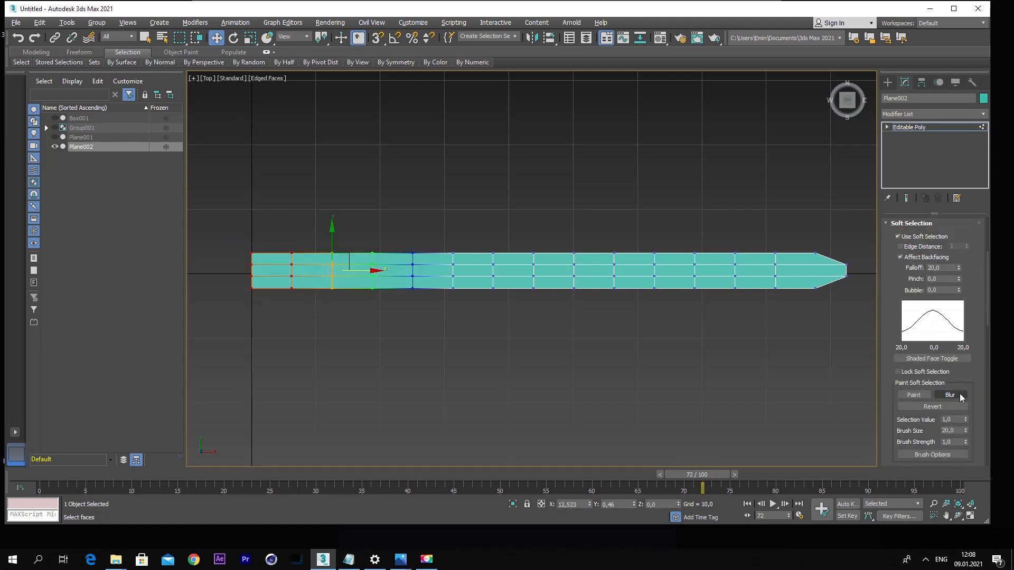
drag(959, 267, 966, 169)
Step: Scale soft-selected vertex columns across the strip's width, narrowing the blunt end and widening the body
click(251, 37)
drag(452, 221, 448, 255)
drag(521, 233, 538, 215)
drag(796, 230, 863, 330)
drag(637, 222, 637, 231)
Step: Set the soft selection falloff to 14,544 and widen the strip's middle and pointed-end vertex columns into a smooth leaf outline
drag(961, 272, 960, 316)
drag(781, 223, 770, 232)
drag(450, 222, 697, 329)
drag(575, 231, 575, 214)
drag(329, 220, 353, 215)
drag(421, 218, 550, 312)
drag(493, 228, 496, 217)
drag(608, 224, 740, 360)
drag(668, 229, 667, 217)
drag(751, 238, 761, 218)
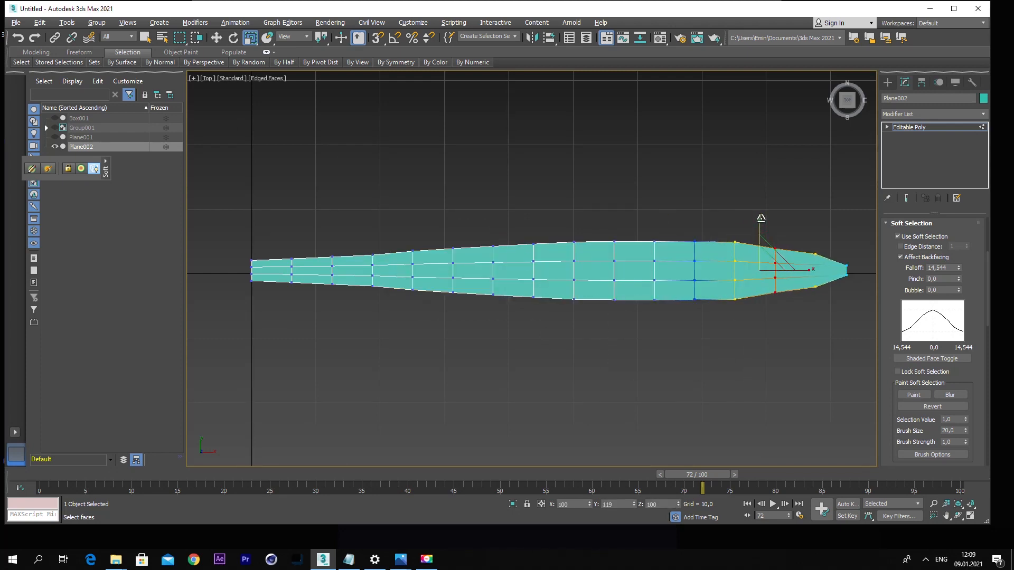
Step: Finish vertex editing and scale the whole strip wider along its Y axis
click(887, 81)
click(657, 165)
click(655, 275)
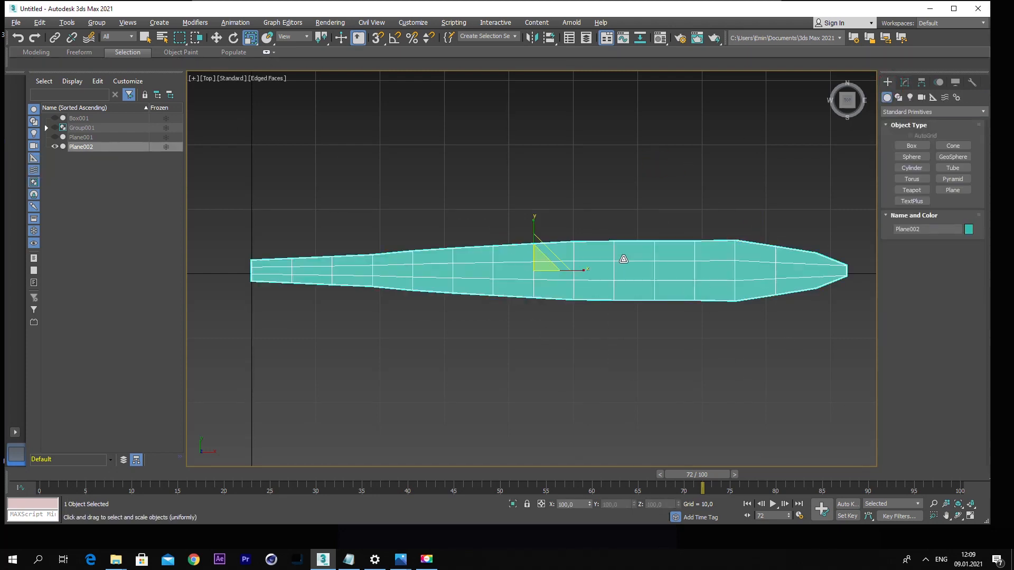
drag(534, 230, 536, 212)
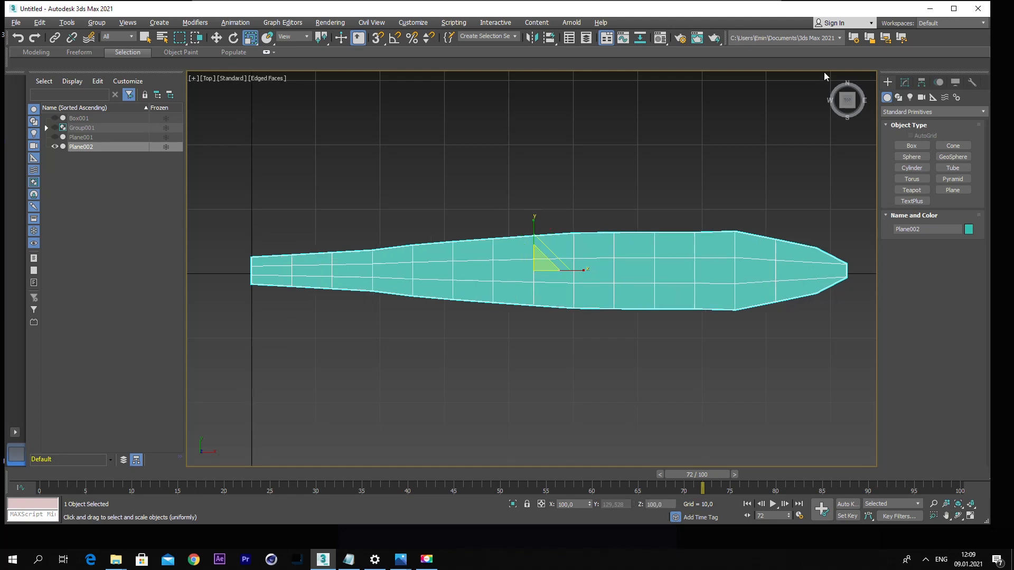
Step: In the Front view, raise soft-selected vertices along the strip's middle to bend it into an arch
click(847, 113)
click(905, 81)
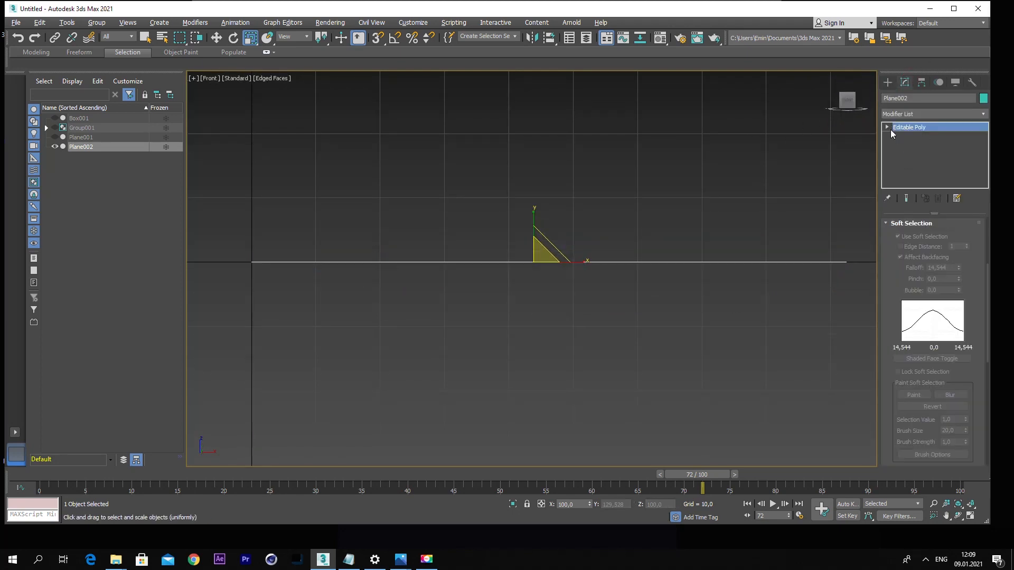
key(1)
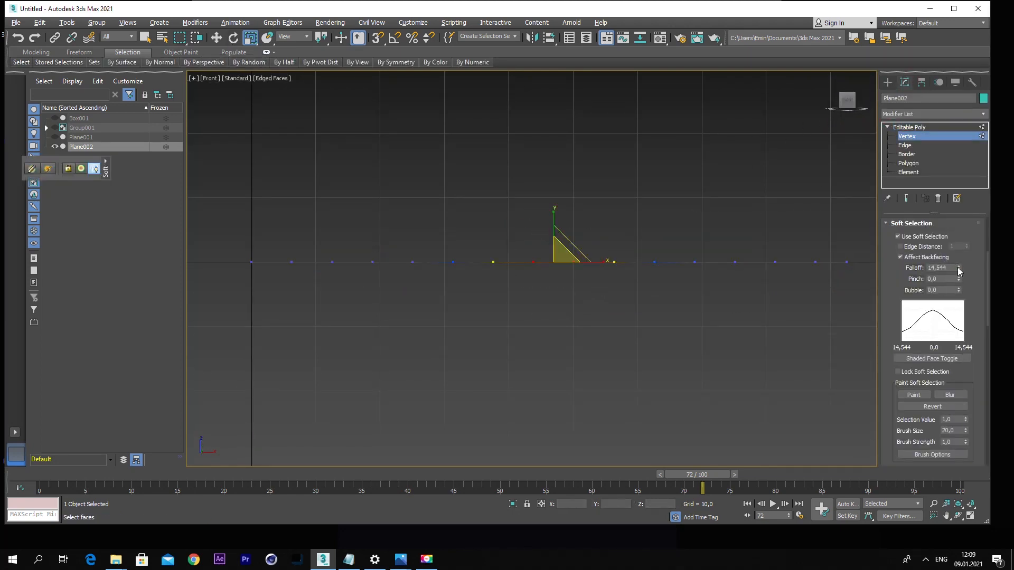
click(216, 38)
drag(559, 217, 559, 202)
click(654, 245)
drag(656, 209, 665, 185)
click(493, 240)
drag(496, 208, 554, 199)
Step: Raise the strip's tip with a soft selection falloff of 18,142 and finish vertex editing in the Perspective view
click(636, 263)
drag(821, 222, 861, 272)
drag(778, 245, 767, 224)
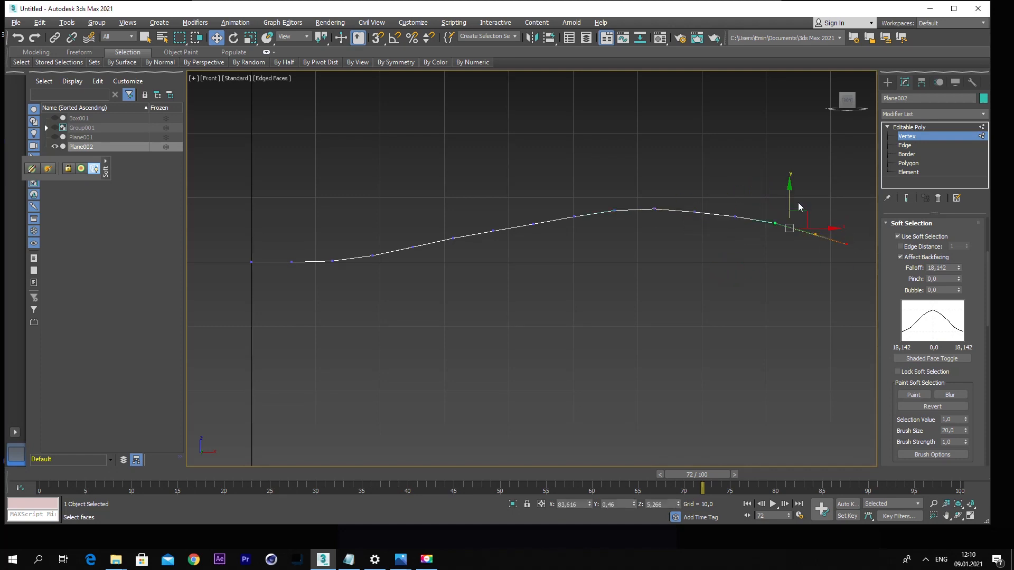
click(832, 77)
click(887, 82)
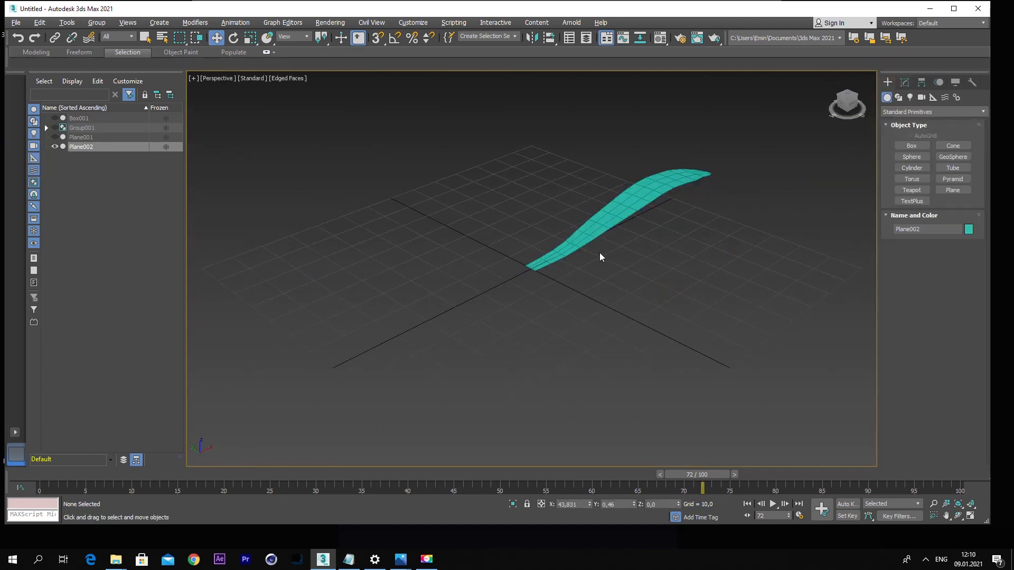
Step: In the Top view, shift the strip slightly off the origin and arrange rotated copies of it around the origin
key(t)
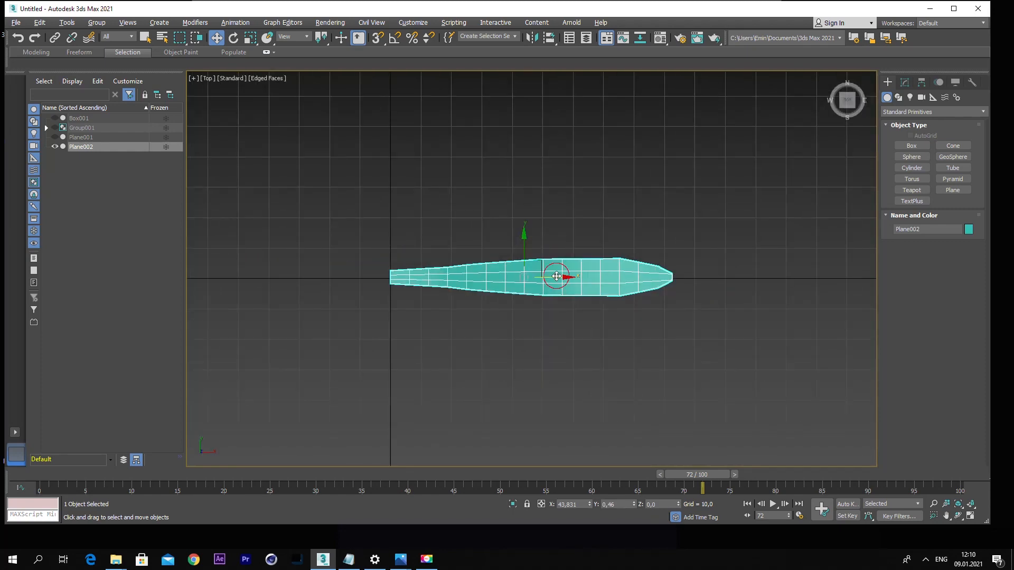
drag(556, 275, 569, 276)
click(922, 83)
click(933, 154)
click(933, 210)
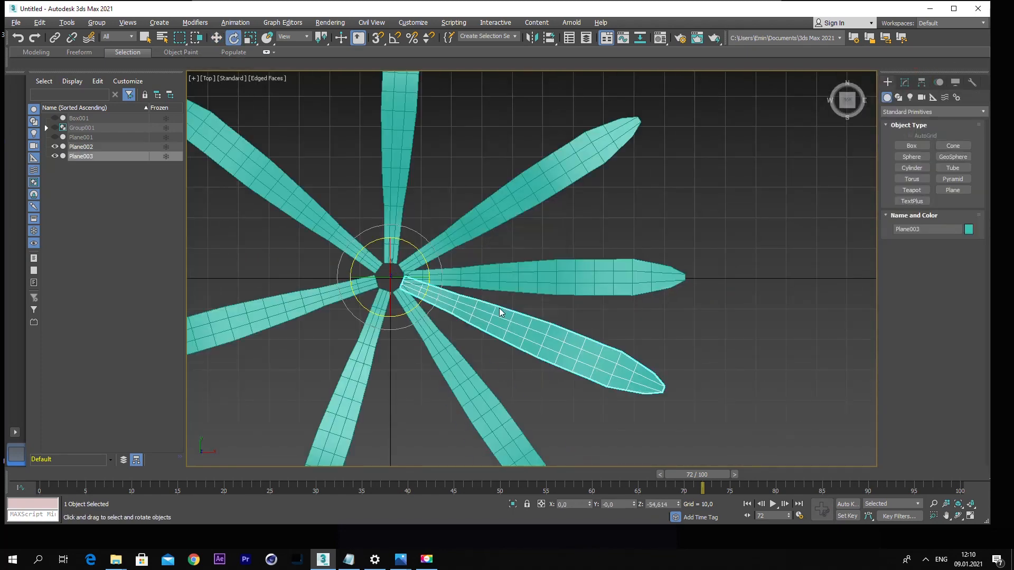
key(p)
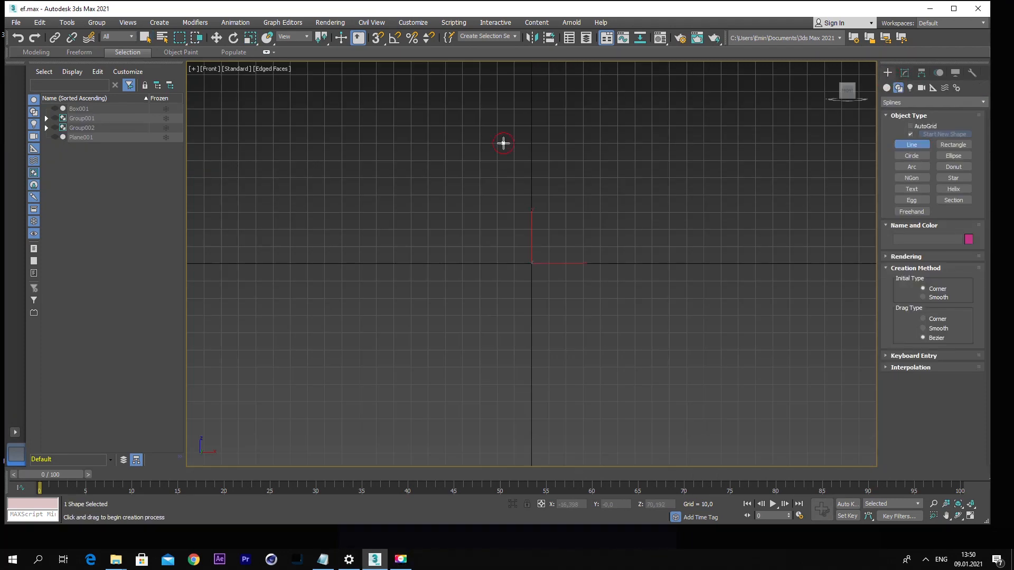
Step: Draw a vase half-profile with a straight-segment line in the Front view, from the neck down to the base centre
click(503, 143)
click(508, 184)
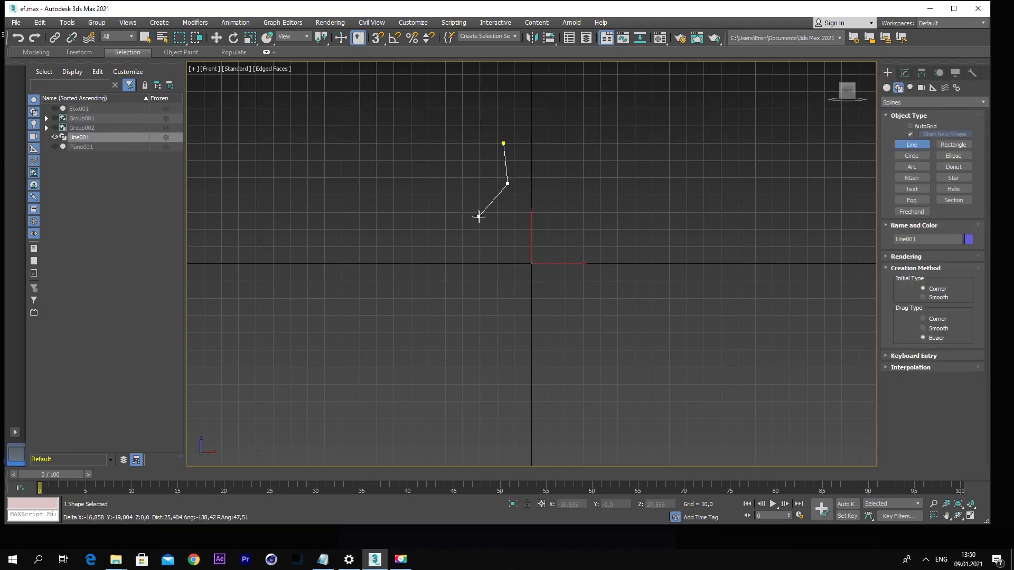
click(400, 239)
scroll(468, 434, down, 3)
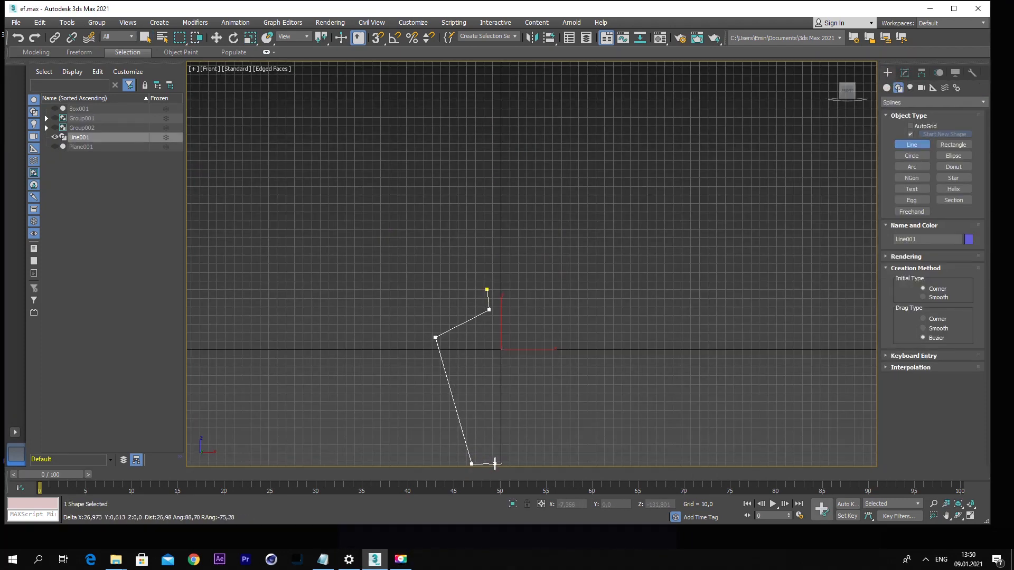
Step: Apply a Lathe modifier to the vase profile and align its axis to Max
key(z)
click(905, 72)
click(982, 104)
scroll(945, 301, down, 2)
key(l)
key(Return)
click(957, 345)
Step: Set the lathe to 6 segments for a hexagonal vase and frame it in the Front view
drag(962, 258, 963, 260)
key(p)
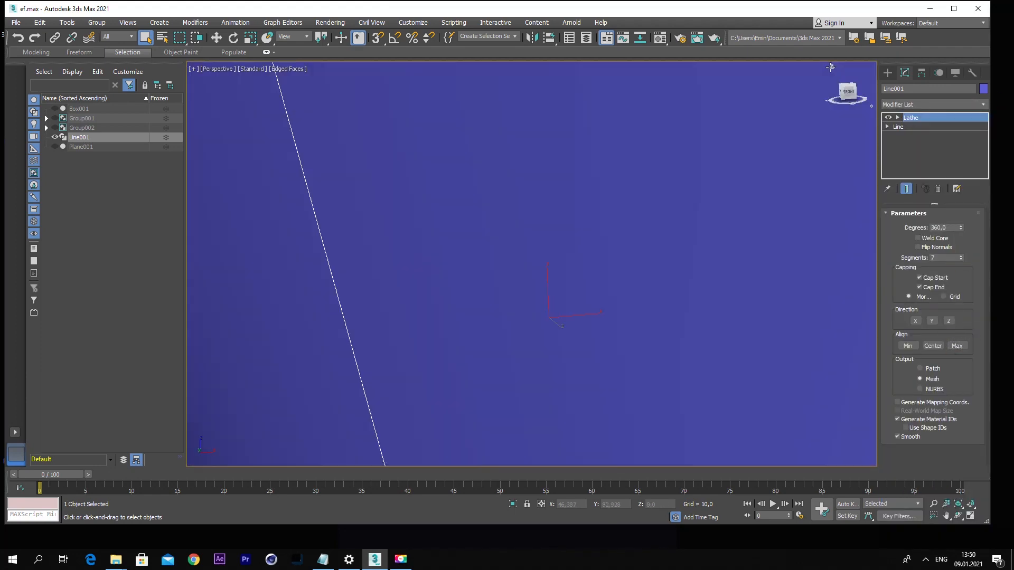
click(888, 73)
key(f)
key(z)
click(905, 73)
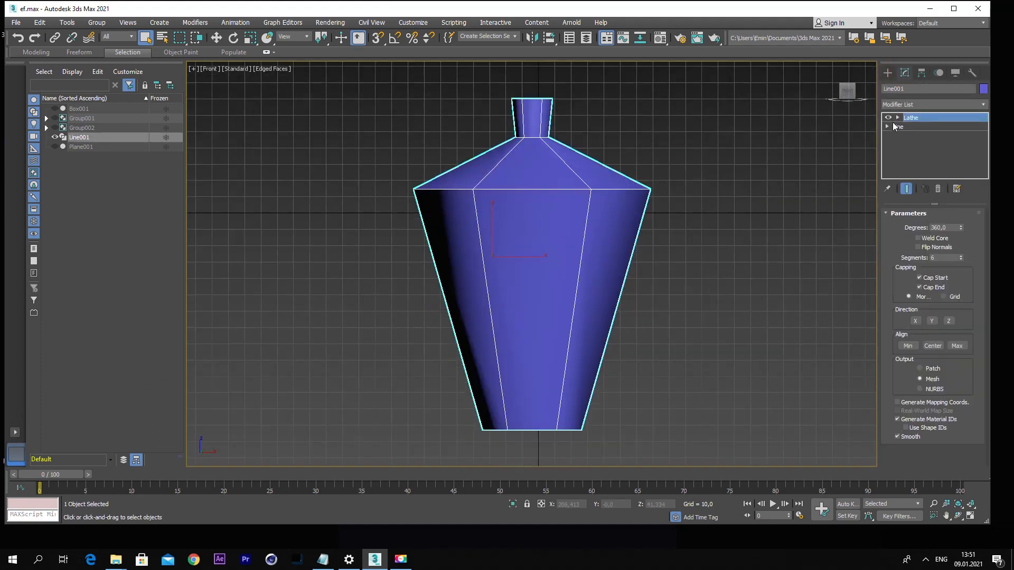
Step: Edit the line's vertices with the lathed result shown and move the neck-base vertex outward
click(887, 135)
click(907, 144)
click(906, 189)
click(516, 137)
click(217, 38)
mouse_move(531, 122)
mouse_down()
mouse_move(494, 119)
mouse_move(498, 138)
mouse_up()
Step: Raise the profile's top vertex and bring it closer to the axis, and raise the neck-base vertex slightly
scroll(599, 157, down, 2)
drag(500, 88, 600, 130)
drag(538, 116, 550, 81)
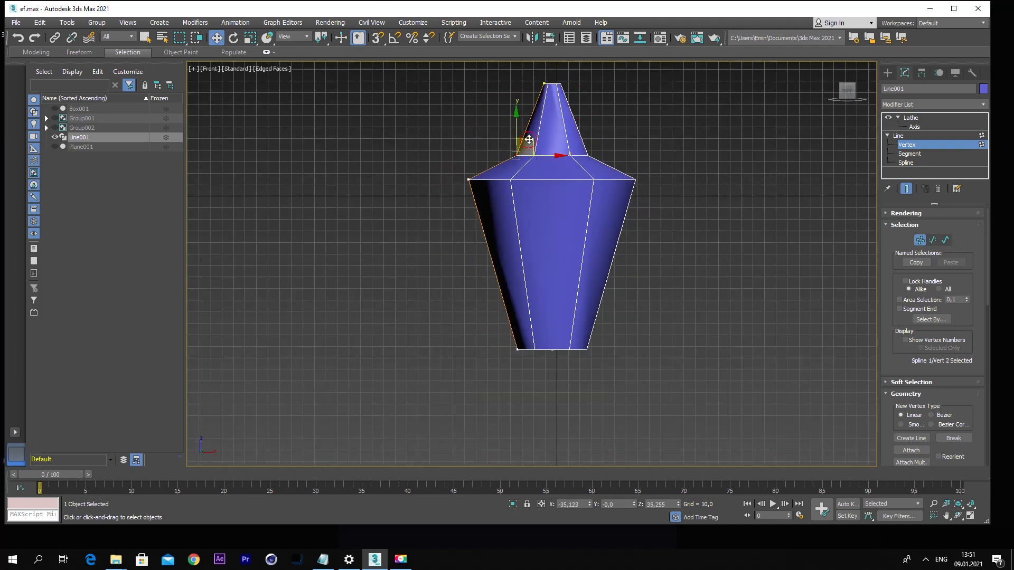
drag(529, 139, 527, 127)
click(736, 164)
Step: Refine the profile with an extra vertex near the top and move the end vertex inward to form a flat top
click(946, 516)
drag(643, 137, 671, 270)
scroll(670, 269, up, 3)
scroll(941, 408, down, 5)
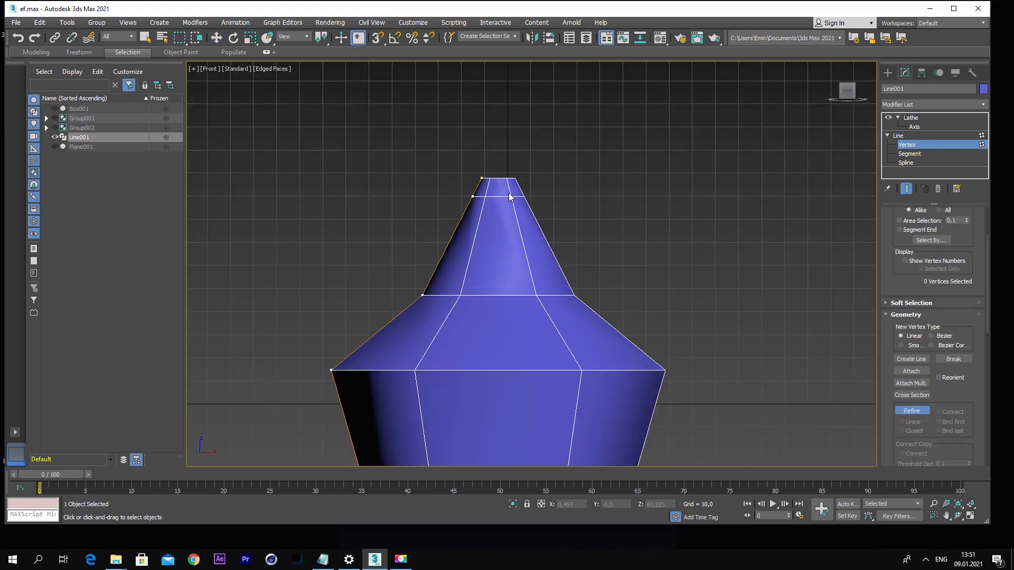
key(w)
click(481, 178)
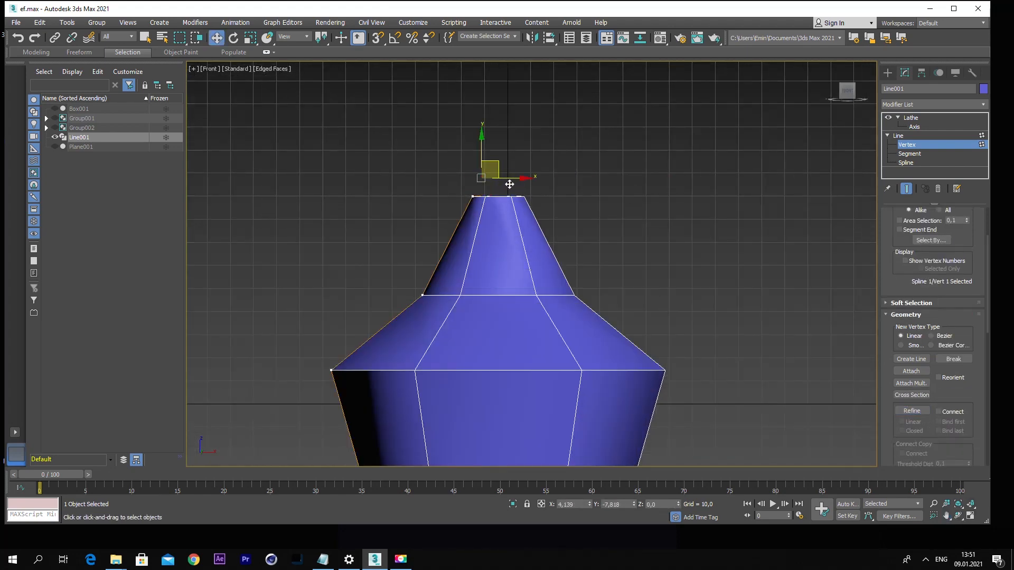
drag(509, 185, 507, 185)
Step: Move the profile's end vertex onto the axis to close the hole in the vase's top
scroll(651, 201, down, 3)
click(888, 72)
click(679, 290)
scroll(641, 303, up, 2)
click(602, 279)
click(905, 73)
click(961, 514)
drag(611, 300, 577, 231)
click(911, 147)
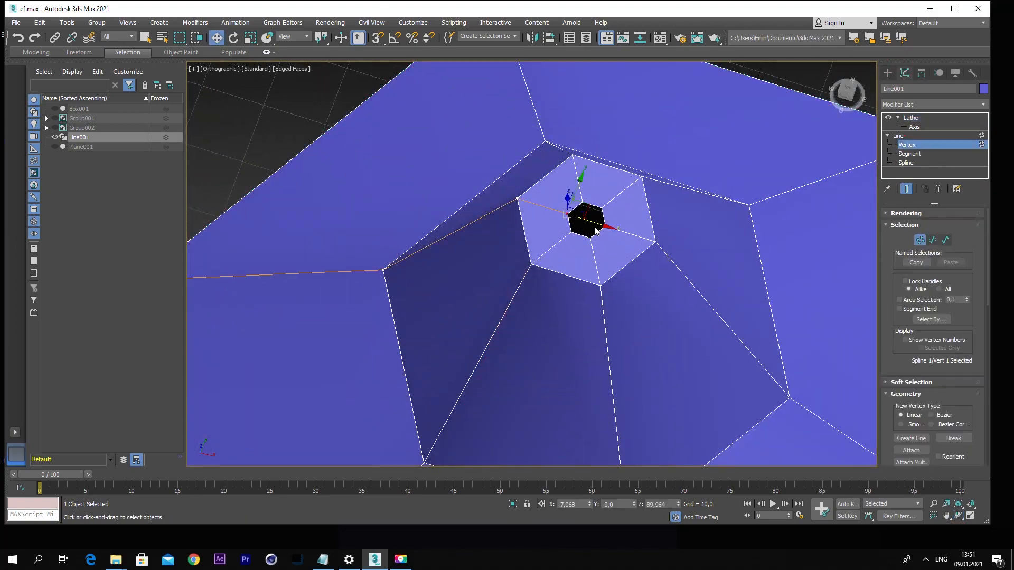
key(f)
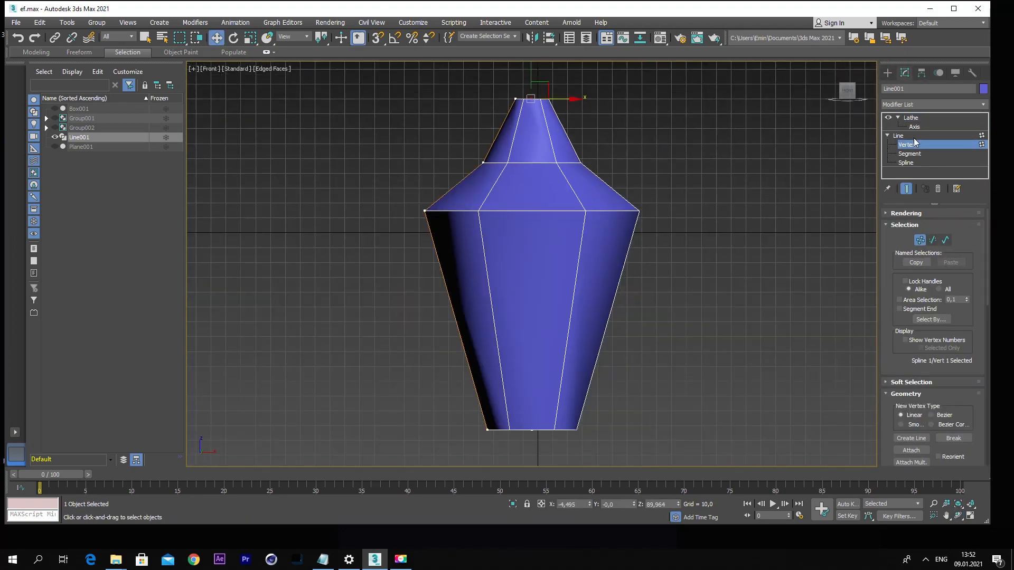
Step: Convert the lathed vase to an Editable Poly and switch to edge editing
right_click(545, 110)
click(679, 244)
key(2)
Step: Chamfer the vase's vertical corner edges with several segments
click(572, 308)
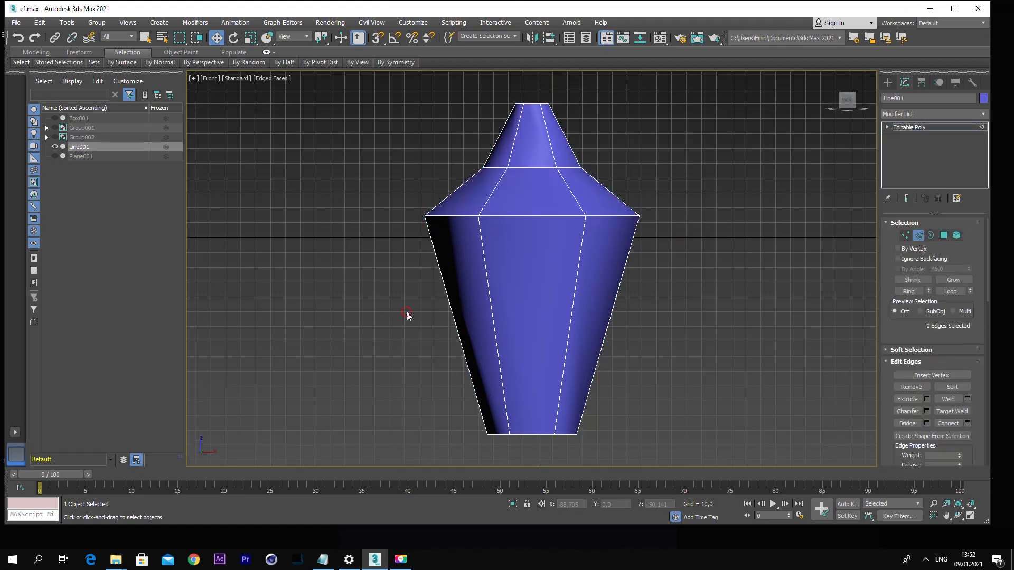
click(927, 412)
scroll(597, 280, up, 3)
mouse_move(540, 290)
mouse_down()
mouse_move(539, 271)
mouse_move(544, 293)
mouse_up()
click(540, 302)
click(537, 382)
click(691, 373)
scroll(692, 372, down, 4)
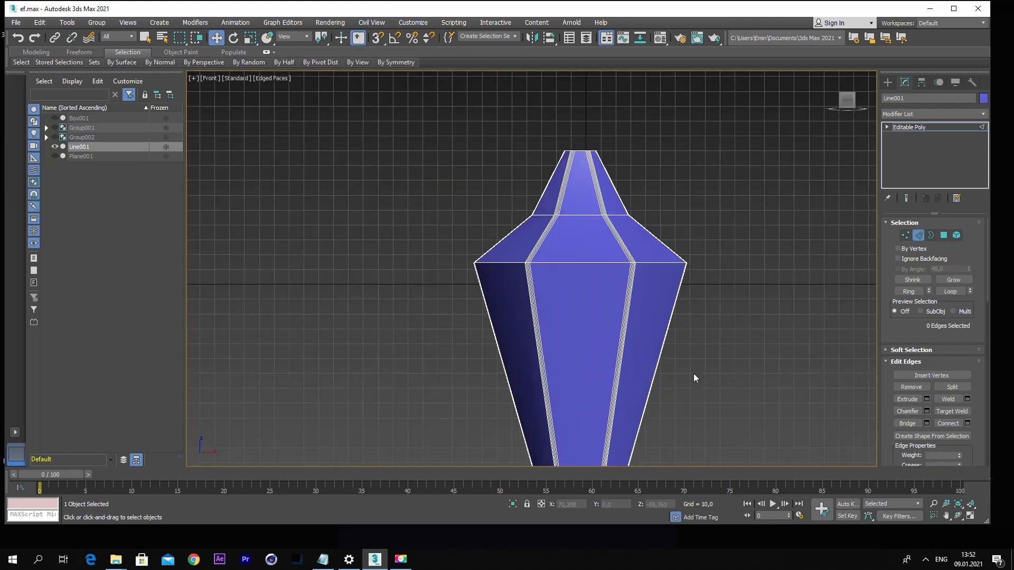
Step: Insert support edge loops close to the vase's neck, shoulder and base edges
click(946, 516)
drag(719, 382, 692, 275)
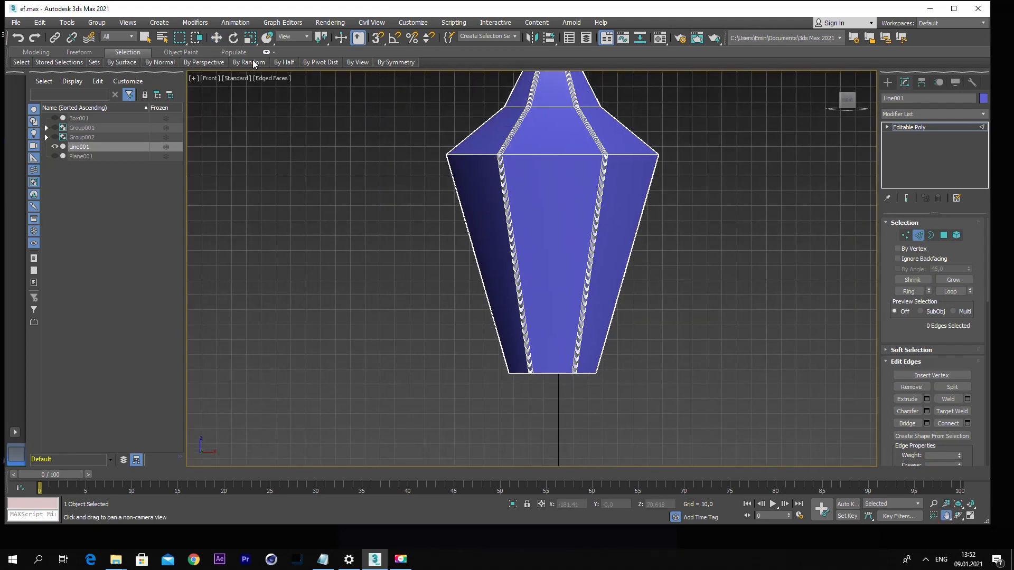
click(84, 54)
click(36, 51)
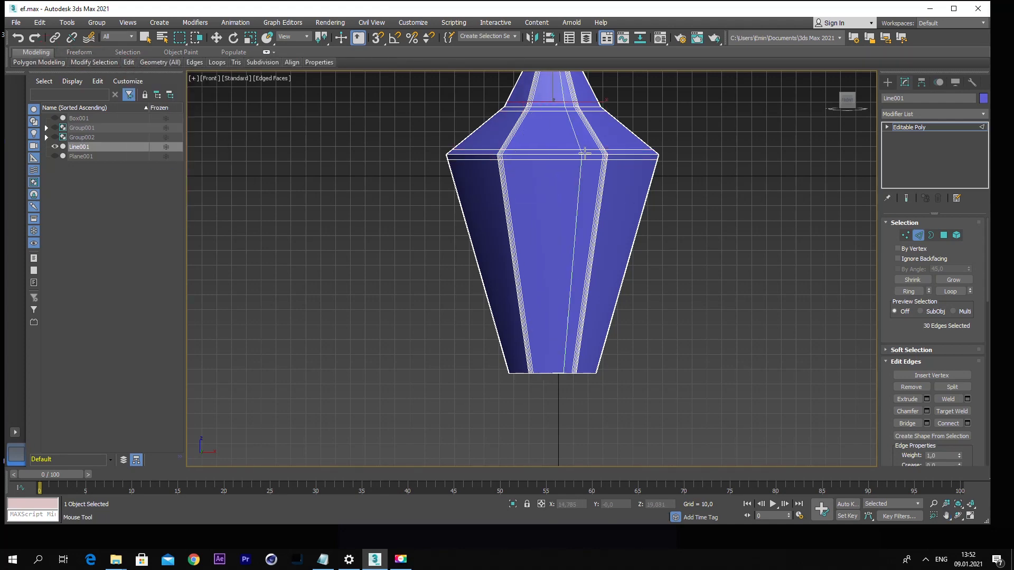
scroll(558, 115, down, 2)
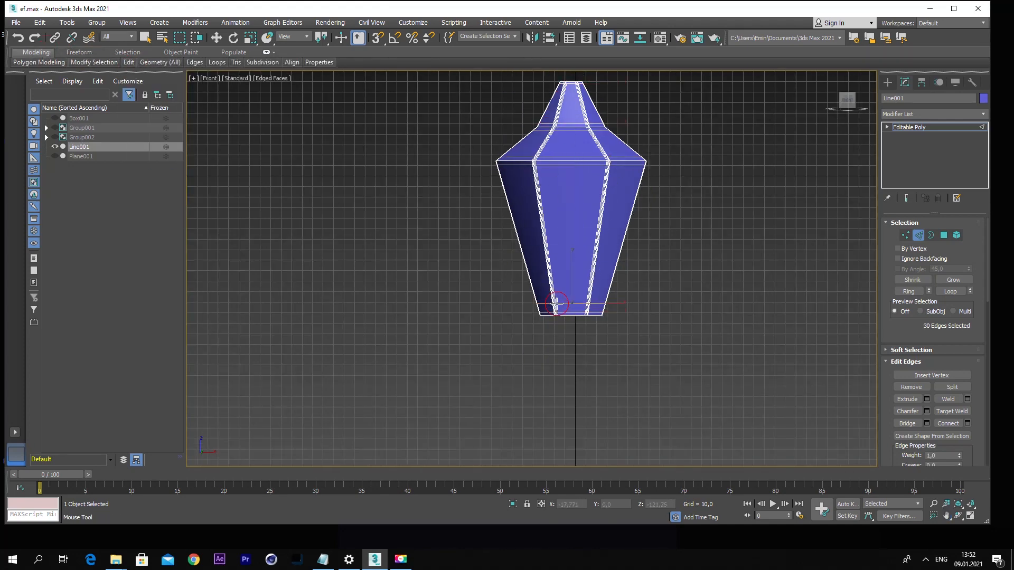
scroll(698, 290, up, 2)
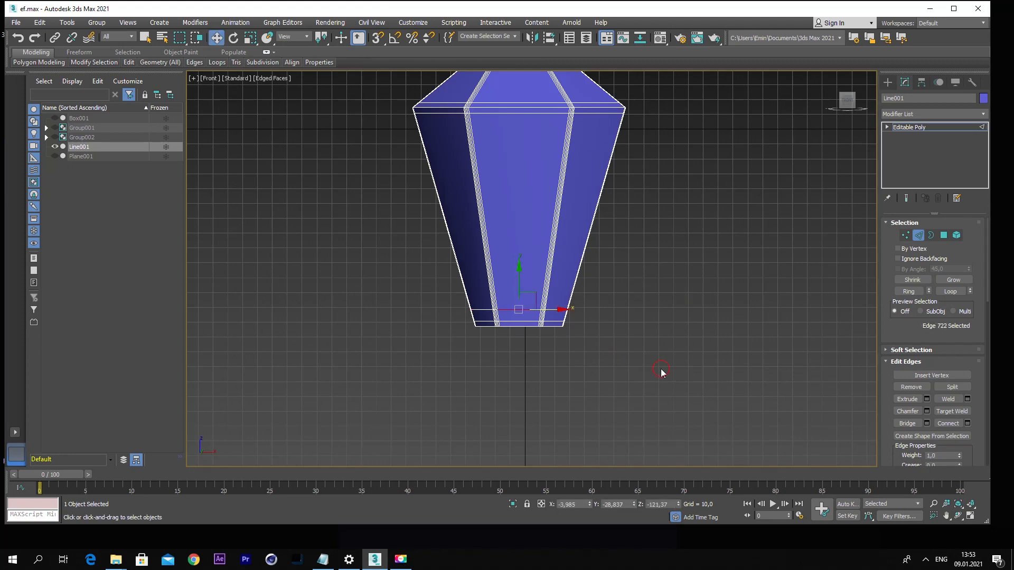
click(661, 370)
Step: In the Top view, select the rings of horizontal edges on all six sides and connect them with 3 segments
key(t)
scroll(571, 267, up, 3)
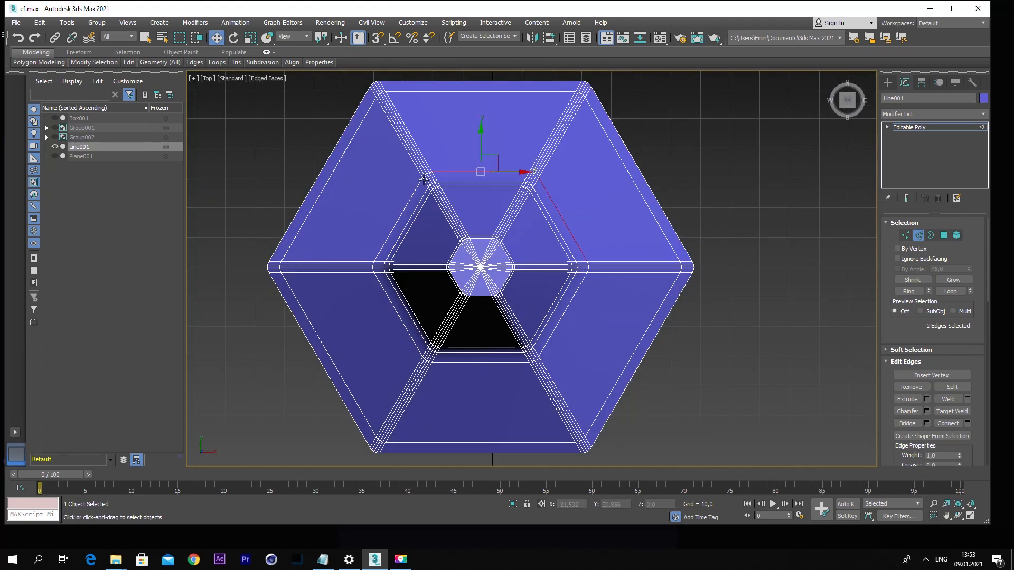
click(909, 292)
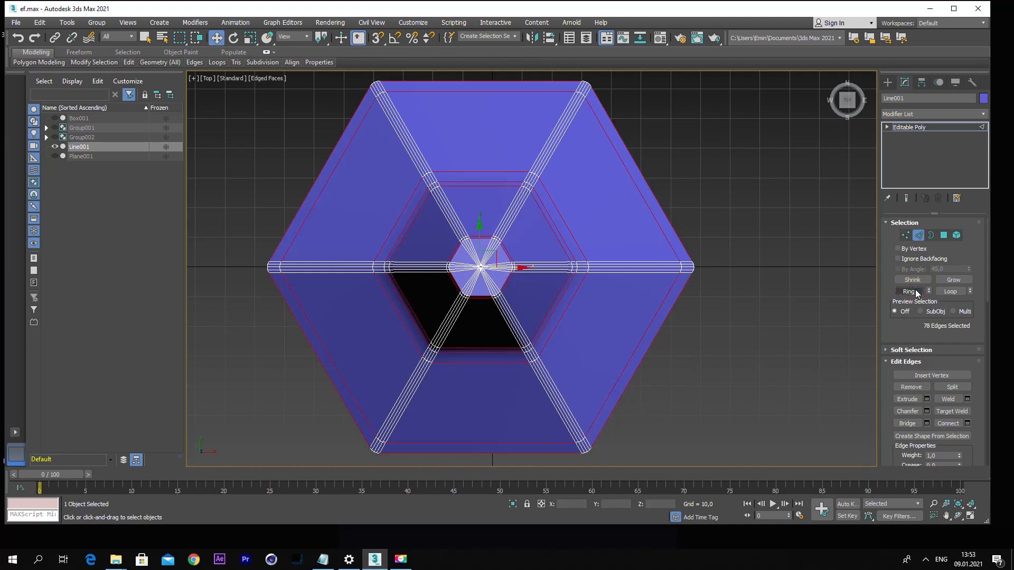
click(968, 423)
click(539, 273)
click(539, 273)
Step: Scale the connected edges inward uniformly to make the vase's six side panels concave
drag(577, 234, 563, 249)
click(830, 78)
scroll(615, 206, down, 3)
key(ctrl+z)
drag(597, 217, 599, 227)
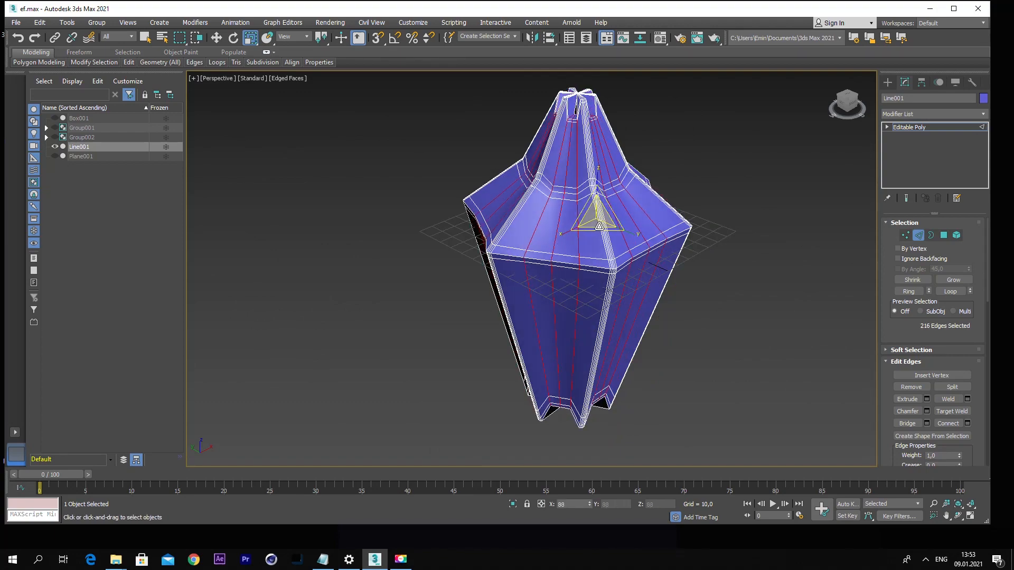
Step: Select the ring of vertical edges around the vase's lower body and connect them with many evenly spaced horizontal loops
click(958, 516)
drag(532, 268, 523, 247)
scroll(563, 227, up, 3)
drag(581, 217, 561, 202)
right_click(562, 204)
click(651, 331)
click(910, 292)
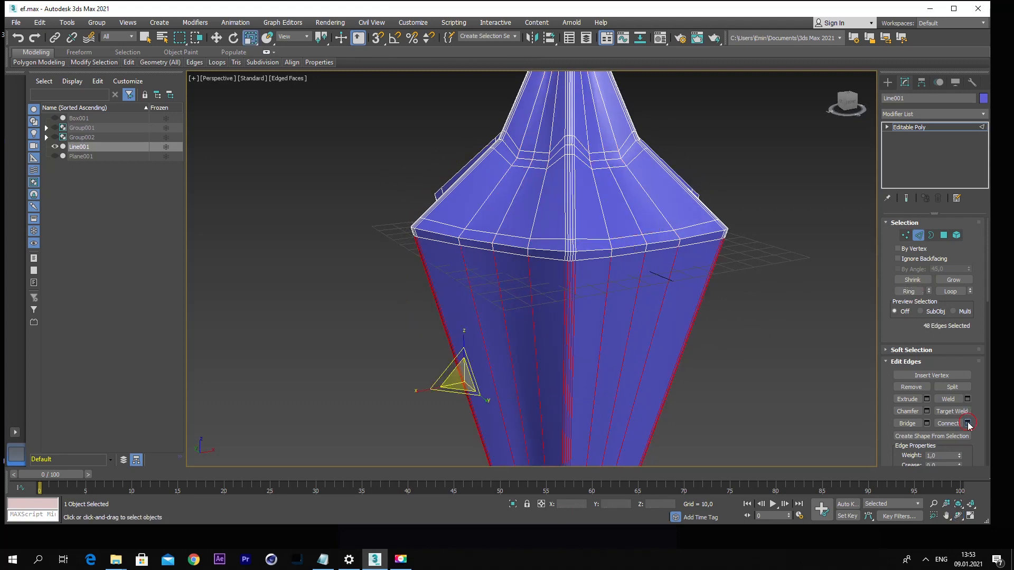
click(968, 423)
click(536, 320)
click(571, 197)
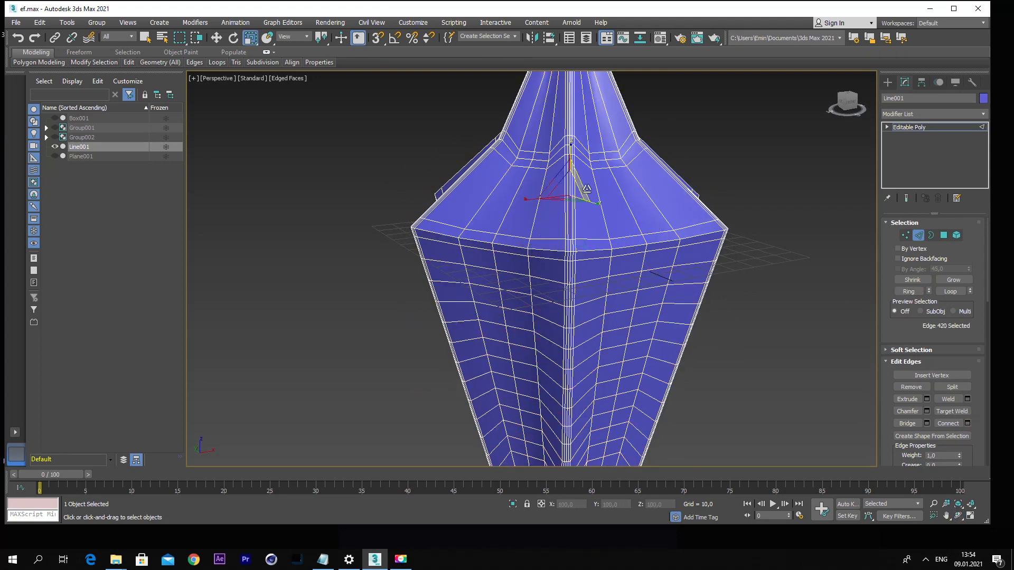
Step: Select the ring of edges around the vase's shoulder and connect them with 2 segments
click(910, 292)
click(967, 423)
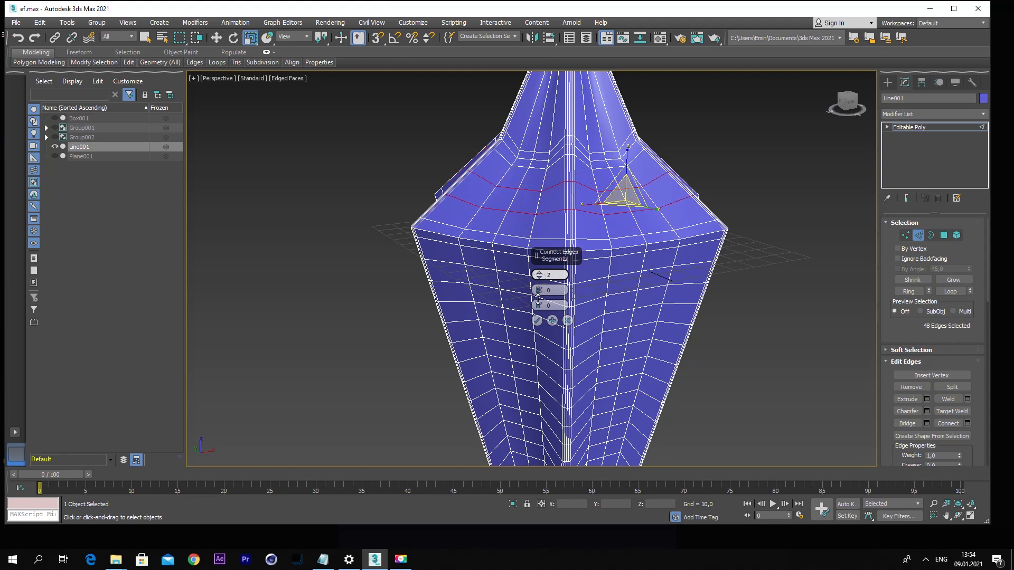
click(539, 320)
Step: Select the ring of vertical edges around the vase's neck and connect them with additional horizontal loops
scroll(737, 341, down, 3)
click(643, 198)
scroll(691, 231, up, 3)
click(910, 292)
click(967, 423)
click(888, 82)
key(f)
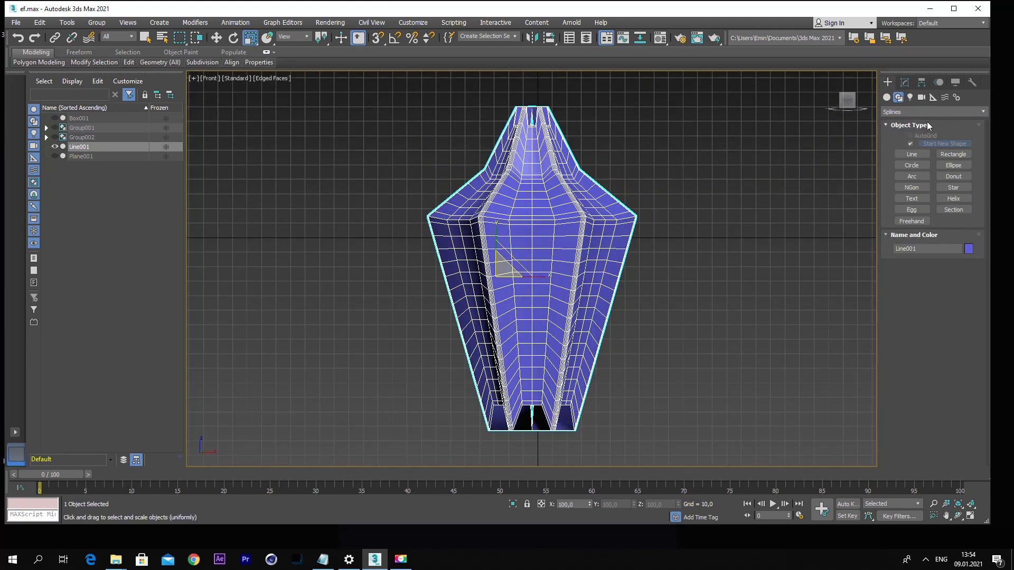
Step: Apply a TurboSmooth modifier with 2 iterations to the vase
click(904, 83)
click(984, 113)
scroll(927, 264, down, 5)
click(928, 265)
click(967, 239)
click(734, 195)
Step: Hide the edged faces and inspect the smoothed vase, finishing in the Front view
click(275, 78)
click(309, 196)
click(958, 516)
mouse_move(568, 237)
mouse_down()
mouse_move(579, 287)
mouse_move(539, 229)
mouse_move(550, 240)
mouse_move(521, 220)
mouse_move(544, 244)
mouse_move(602, 195)
mouse_move(554, 256)
mouse_move(442, 284)
mouse_move(580, 275)
mouse_up()
scroll(539, 229, up, 3)
key(f)
right_click(579, 274)
click(580, 275)
click(967, 115)
click(961, 116)
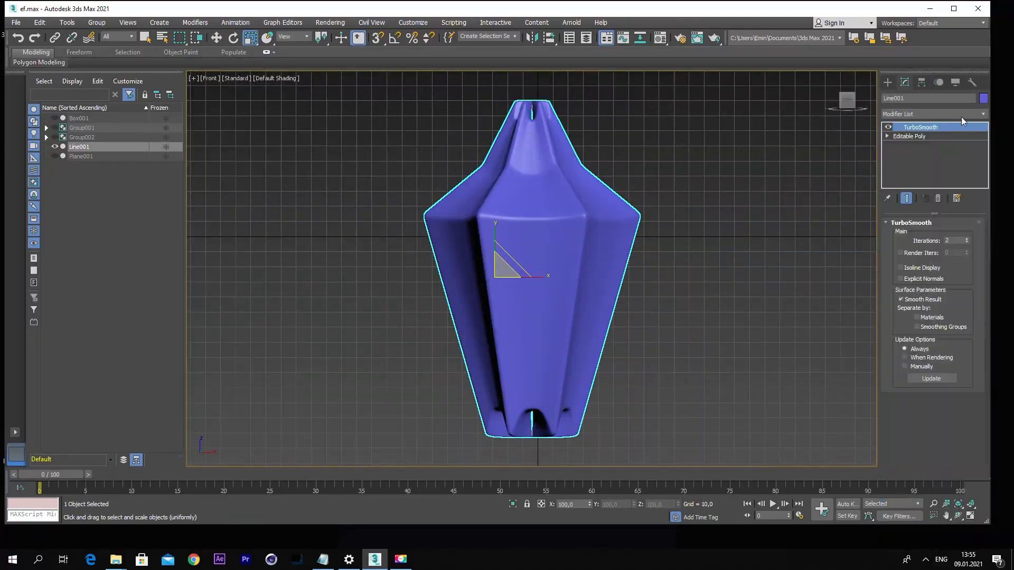
right_click(533, 246)
mouse_move(620, 356)
Step: Enable soft selection with a falloff of 40.4 at the vase's vertex level and undo the trial scaling
click(887, 136)
click(907, 145)
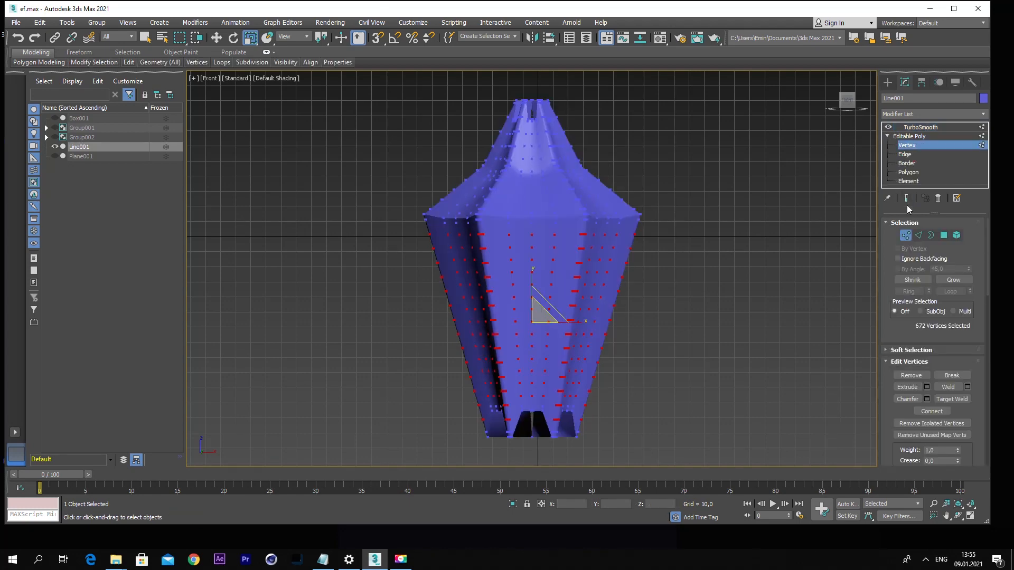
scroll(714, 292, up, 2)
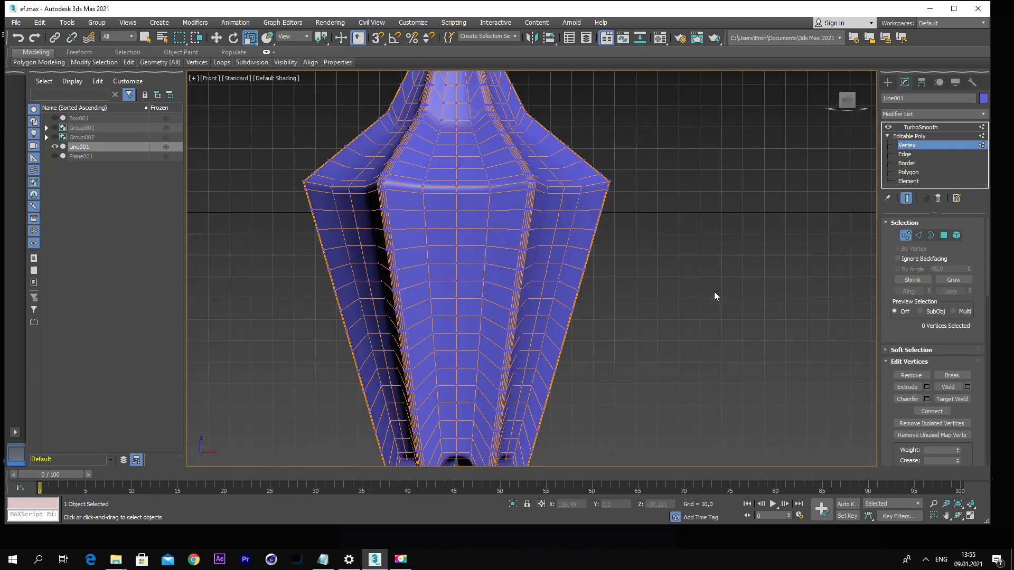
scroll(636, 244, down, 2)
scroll(956, 353, down, 3)
scroll(945, 370, up, 1)
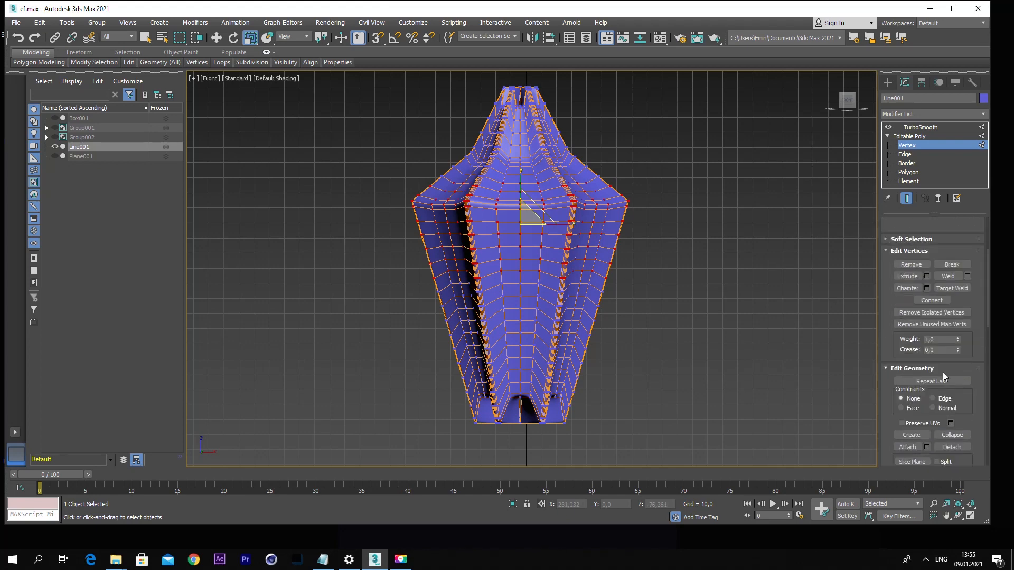
click(910, 238)
click(906, 237)
drag(958, 267, 959, 222)
drag(534, 223, 482, 222)
key(ctrl+z)
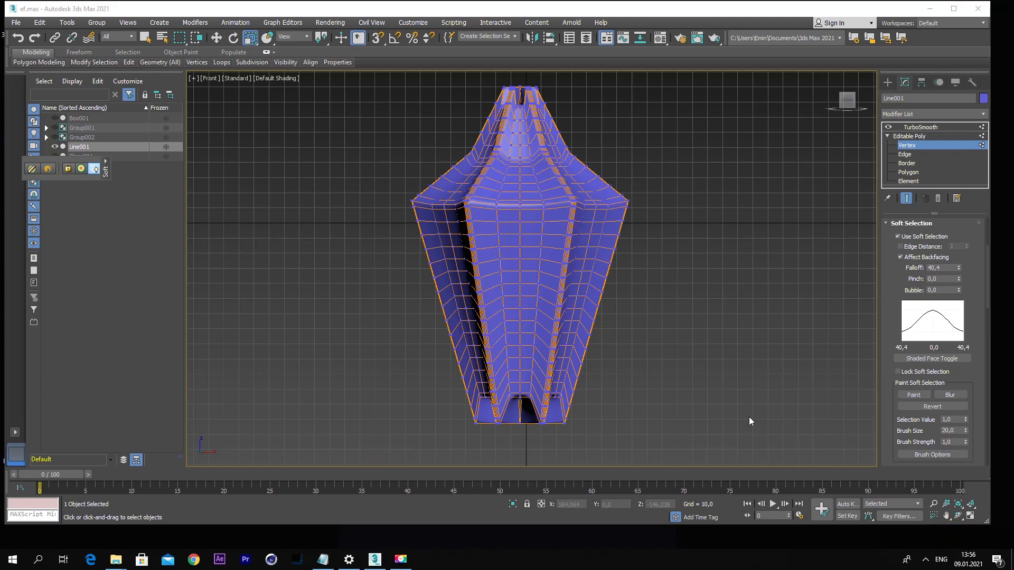
Step: Select the vertex rows across the lower body, set the falloff to 53.328 and scale them inward to form a narrow waist
drag(392, 299, 668, 343)
drag(526, 311, 525, 341)
key(ctrl+z)
drag(959, 268, 960, 254)
drag(526, 311, 525, 347)
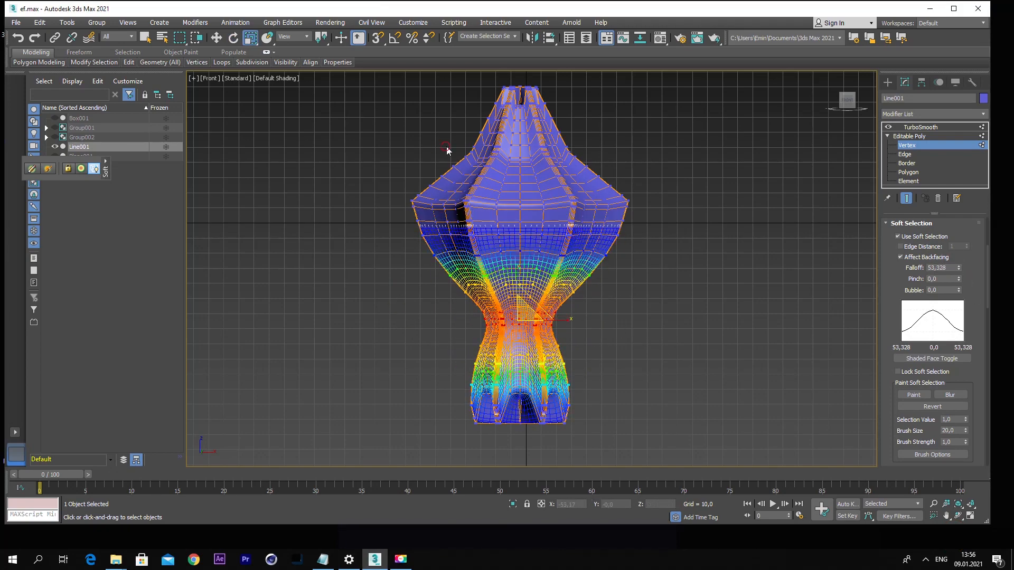
Step: Try to scale the vertex row at the base of the neck with soft selection
drag(443, 149, 599, 165)
drag(529, 150, 529, 162)
key(ctrl+z)
Step: Scale the vertex rows at the vase's widest shoulder edge slightly outward with soft selection and leave vertex editing
drag(378, 193, 647, 212)
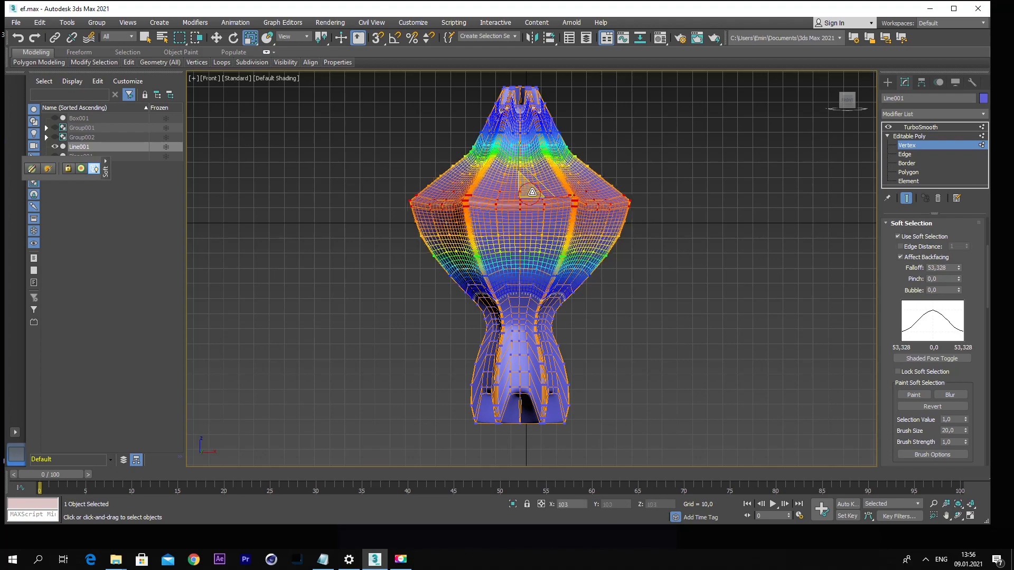
drag(529, 193, 530, 184)
click(672, 244)
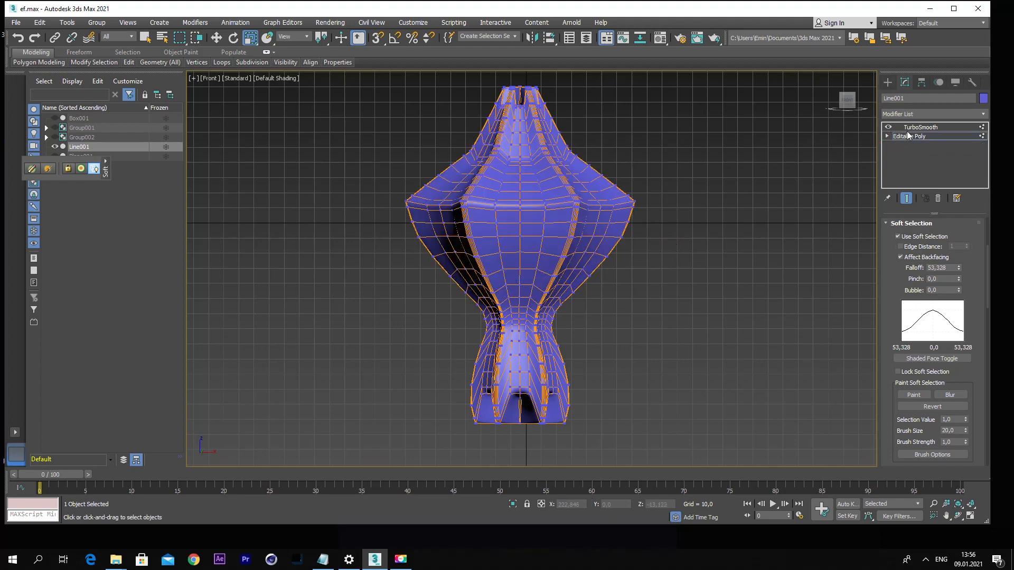
click(710, 246)
click(537, 260)
alt+middle_drag(537, 261, 548, 283)
key(f)
key(z)
Step: Turn off the TurboSmooth preview and display edged faces in the Front view for editing the vase's edges
click(905, 83)
click(888, 136)
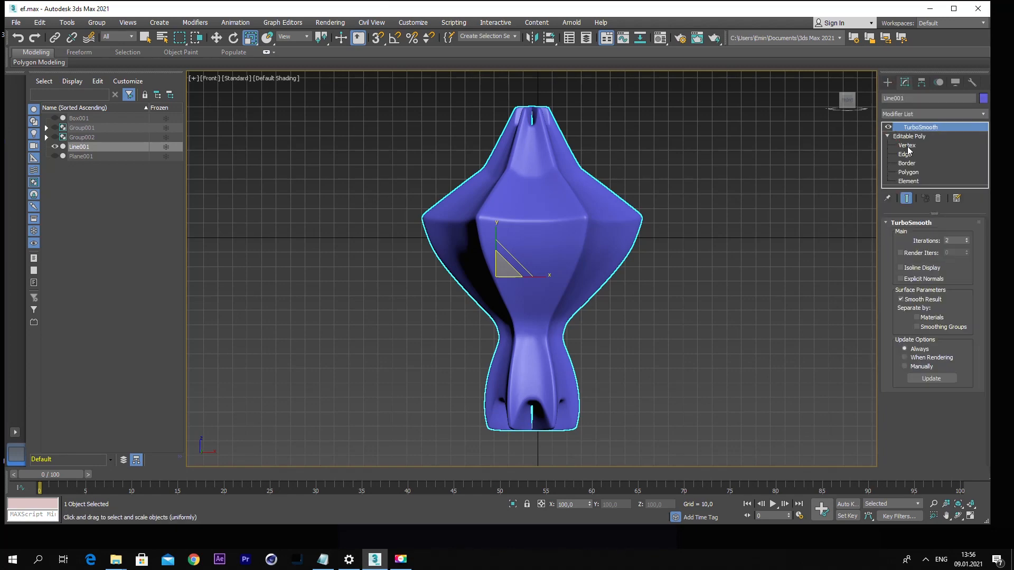
click(905, 154)
scroll(525, 231, up, 5)
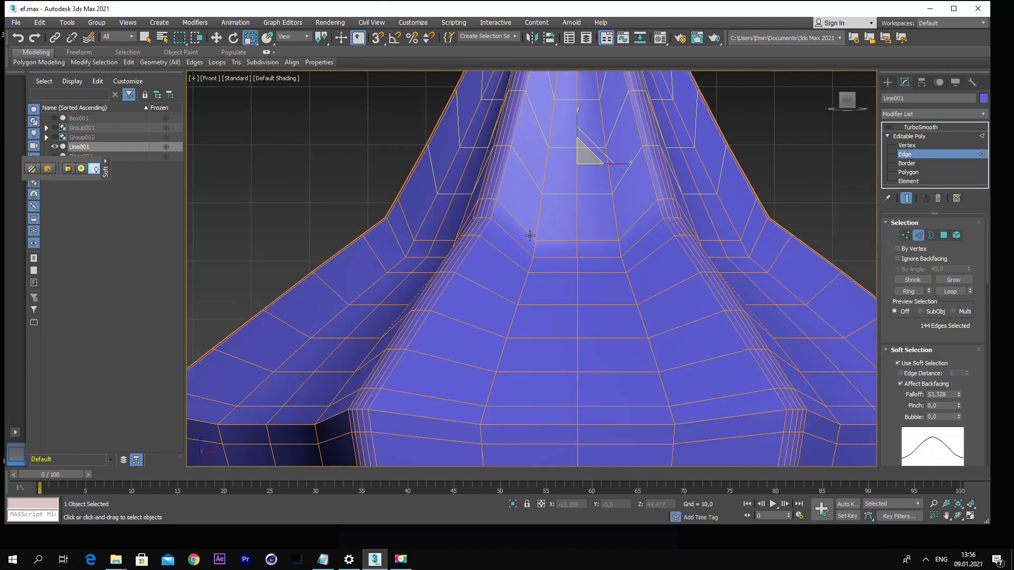
click(906, 200)
click(599, 254)
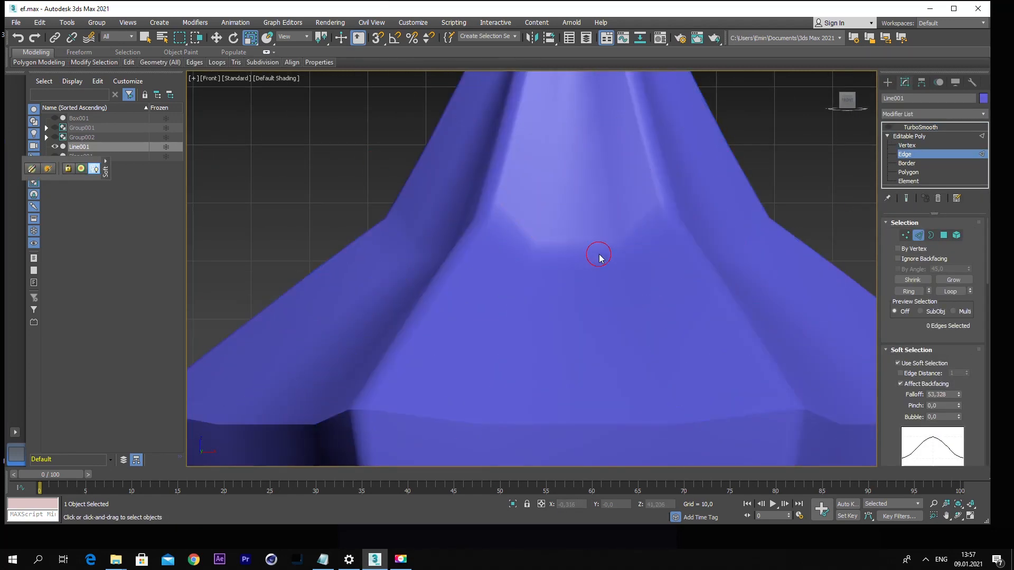
click(916, 138)
scroll(946, 364, down, 5)
scroll(945, 365, down, 3)
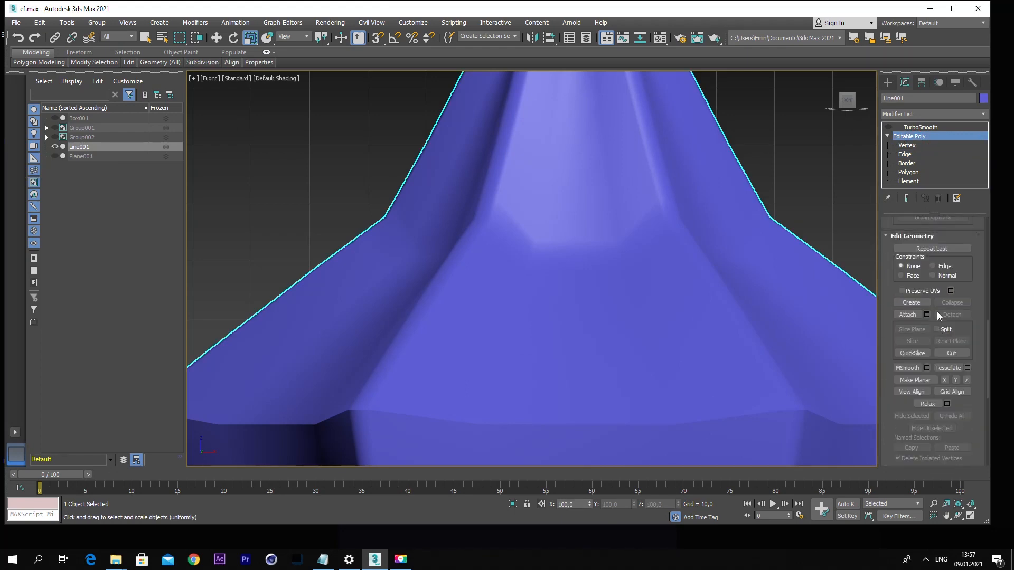
click(275, 79)
click(321, 196)
scroll(633, 364, down, 4)
scroll(722, 276, up, 3)
click(903, 157)
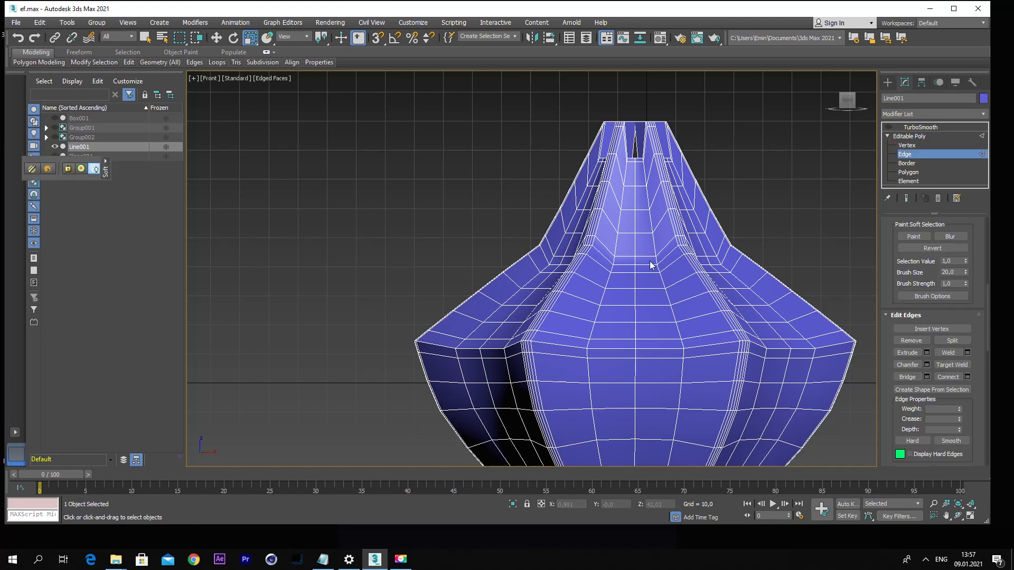
Step: Turn off soft selection for the vase's edges
click(647, 265)
scroll(941, 350, up, 7)
scroll(927, 305, up, 2)
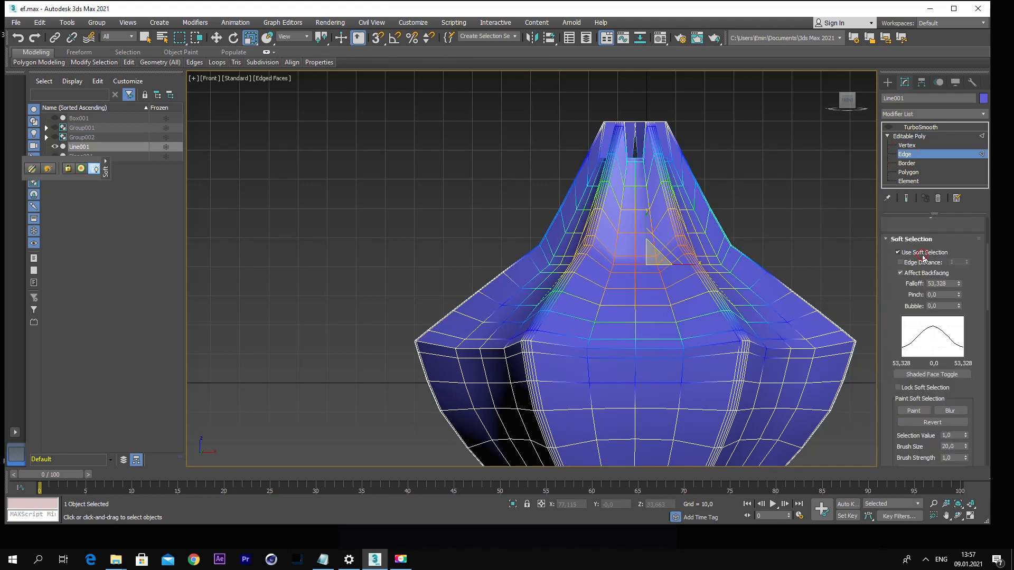
click(931, 252)
scroll(940, 240, up, 2)
scroll(639, 269, up, 2)
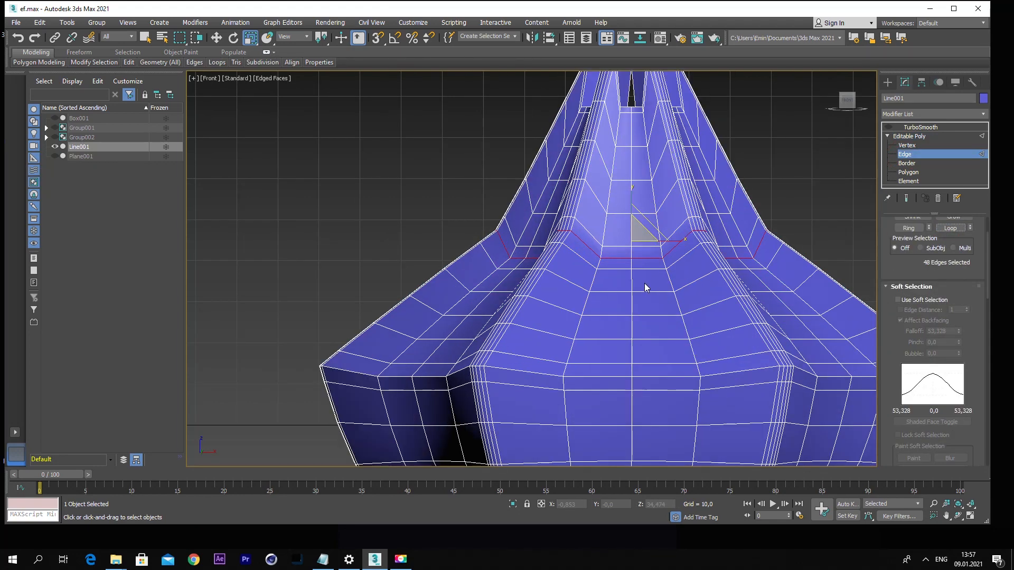
Step: Select the horizontal edge loop just below the neck and chamfer it into a narrow band
click(608, 269)
scroll(681, 252, up, 2)
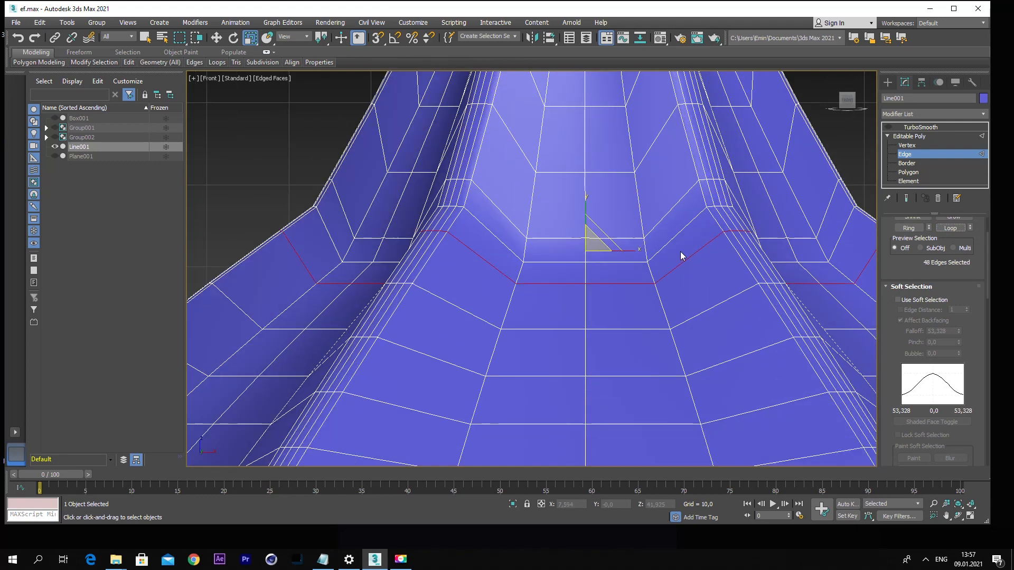
scroll(926, 411, down, 5)
click(927, 413)
click(539, 308)
click(539, 308)
click(536, 381)
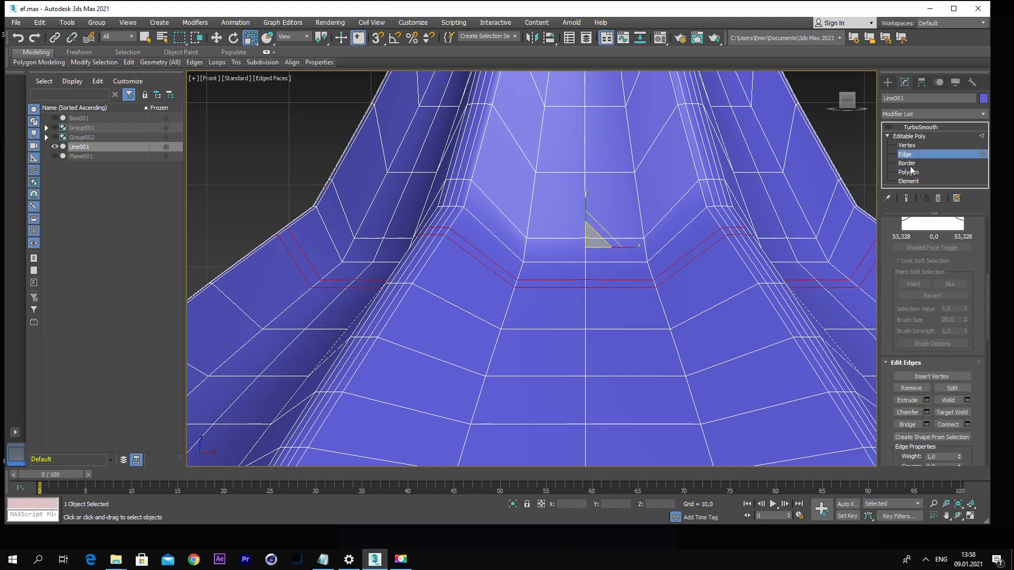
Step: Select the narrow band of polygons below the neck and extrude it upward to a height of 15.632
scroll(943, 236, up, 5)
click(944, 237)
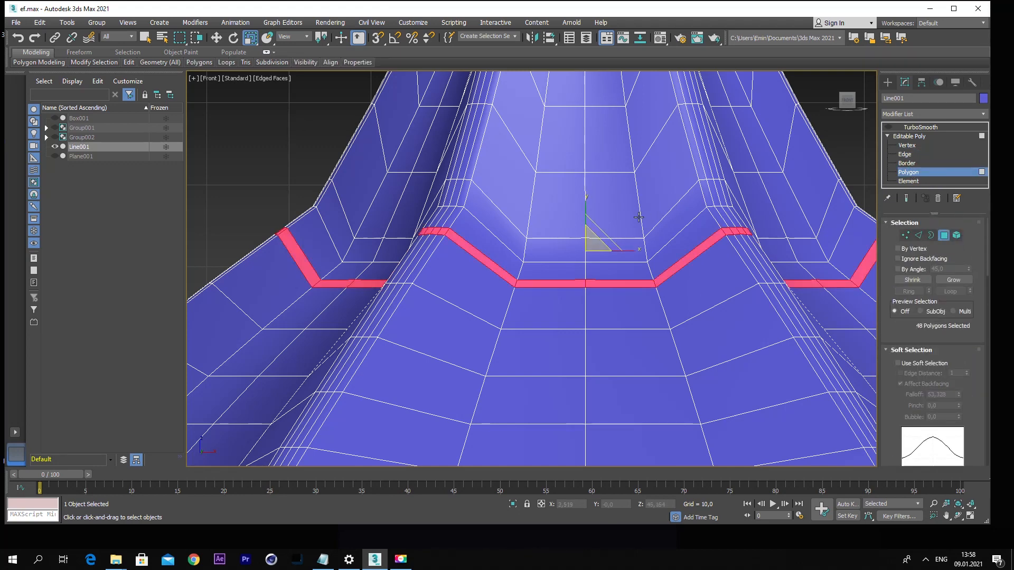
scroll(642, 213, down, 3)
scroll(944, 375, down, 13)
click(926, 419)
scroll(644, 248, down, 2)
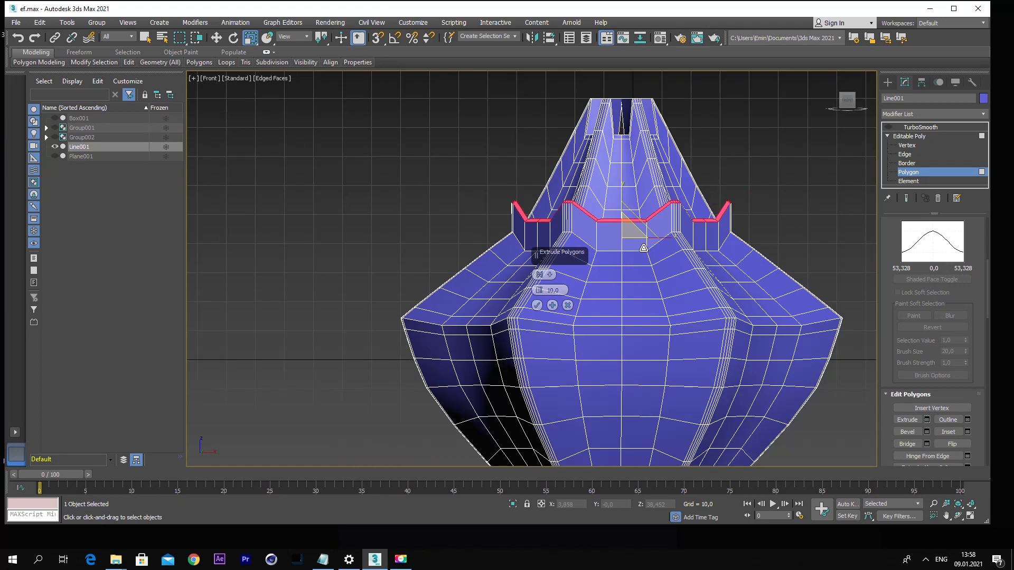
drag(542, 292, 540, 294)
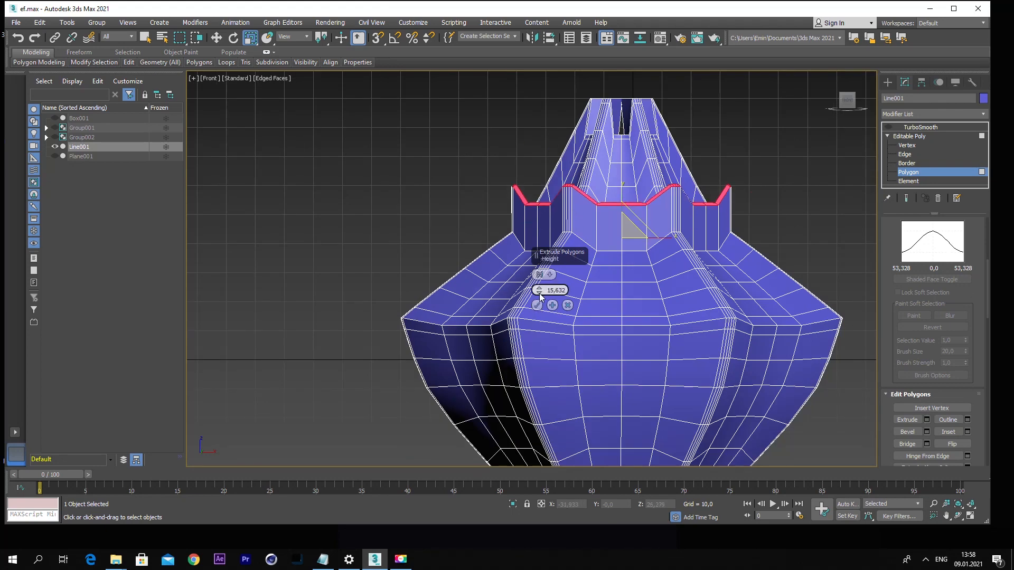
Step: Scale the extruded band's top polygons outward to flare the collar around the neck, leaving the vase deselected
drag(630, 185, 631, 169)
scroll(659, 229, down, 3)
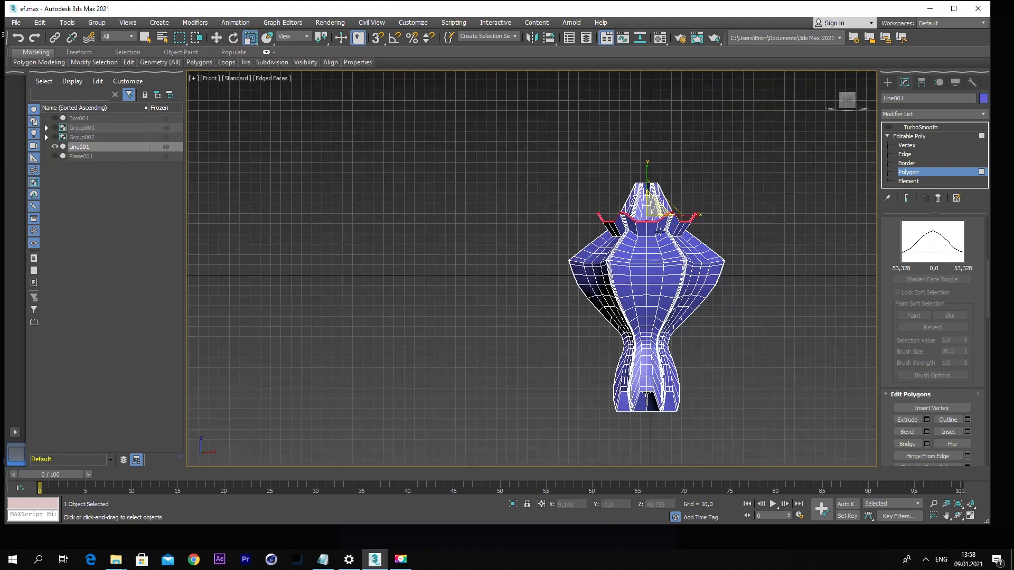
scroll(662, 233, up, 1)
click(888, 83)
click(722, 220)
Step: Insert support edge loops near the upper rim and the base of the flared collar using Swift Loop
scroll(720, 221, up, 4)
click(655, 226)
click(904, 83)
key(2)
scroll(427, 166, up, 2)
mouse_move(131, 62)
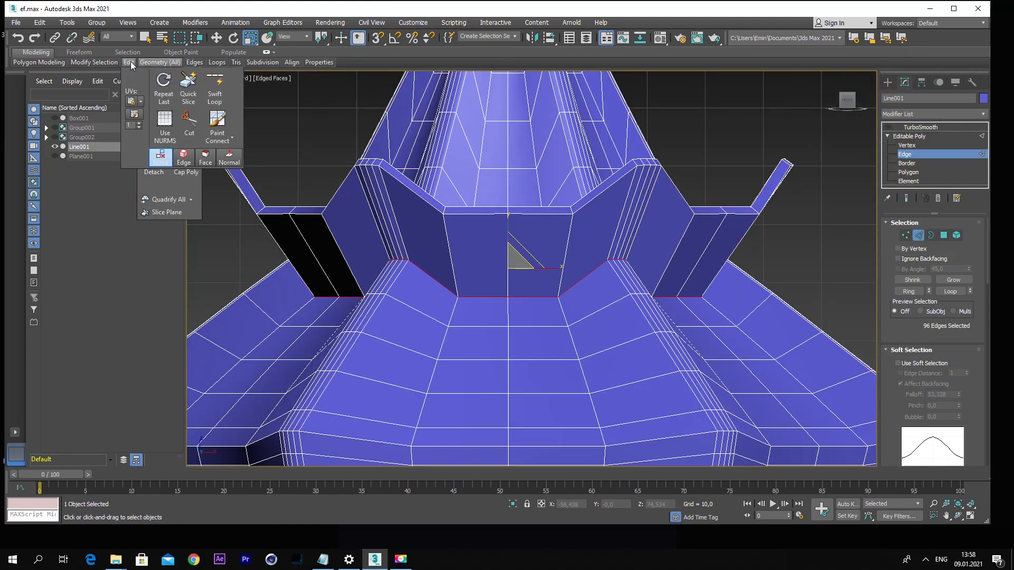
click(405, 203)
click(456, 289)
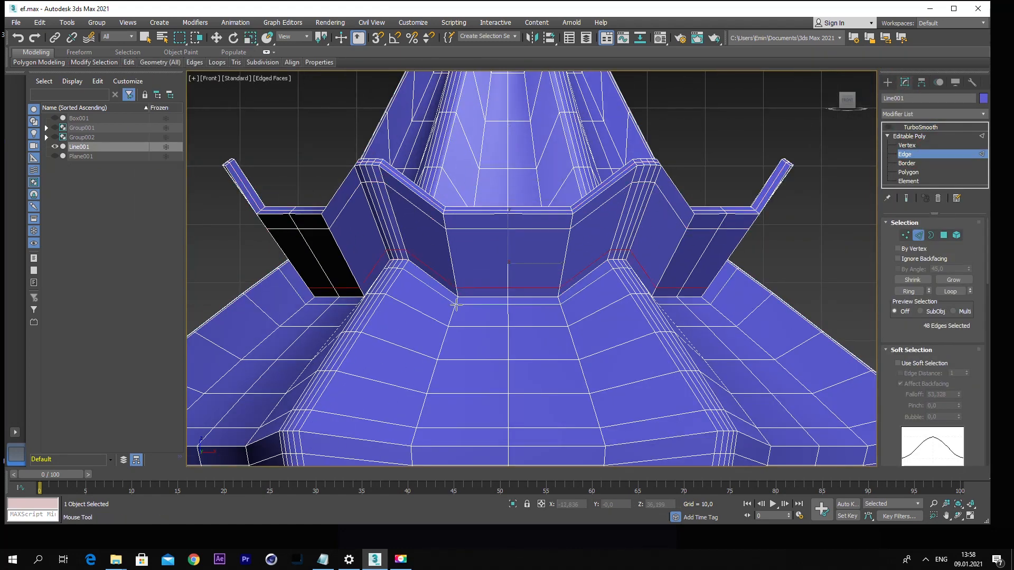
alt+middle_drag(544, 232, 586, 322)
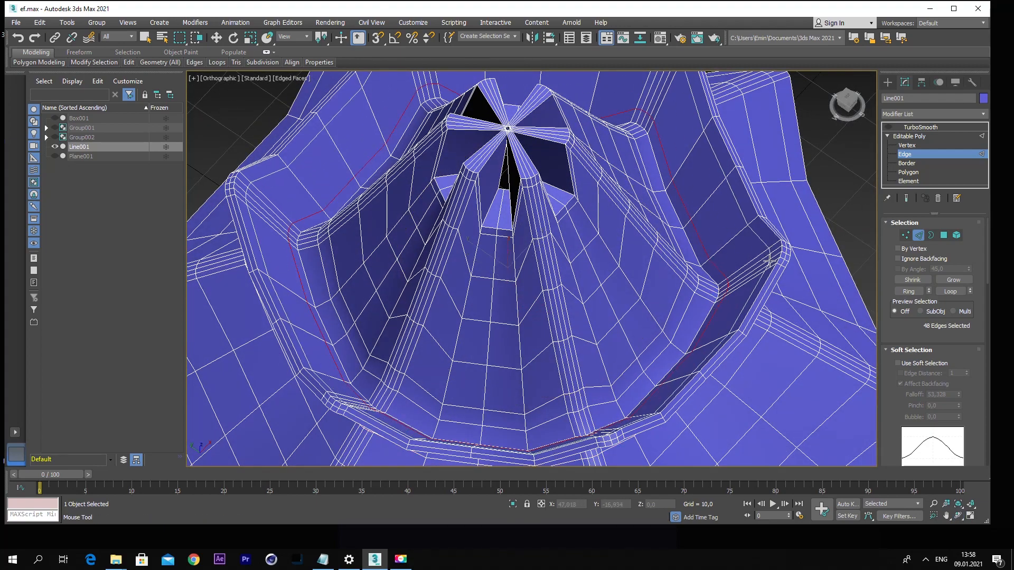
alt+middle_drag(634, 285, 581, 211)
scroll(597, 264, down, 5)
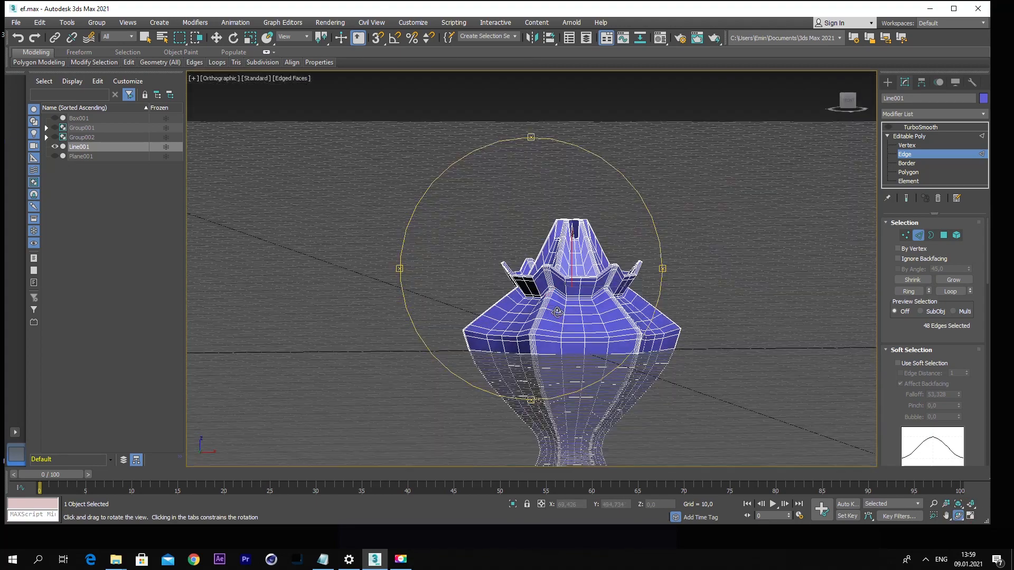
Step: Turn the vase's TurboSmooth back on, hide the edged faces in the Front view and deselect the vase
click(888, 82)
key(f)
click(905, 82)
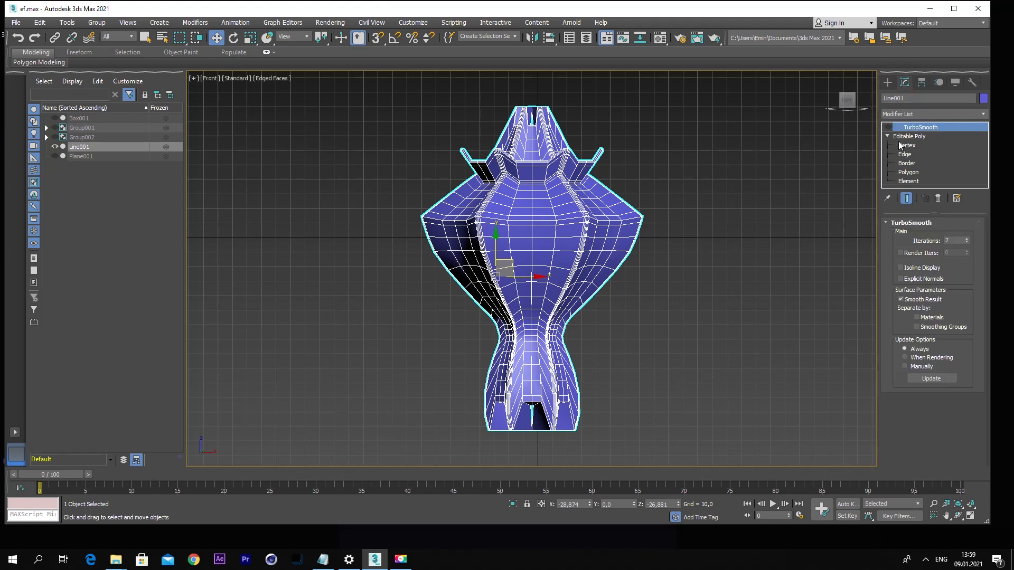
click(887, 127)
click(272, 78)
click(299, 161)
scroll(661, 225, up, 3)
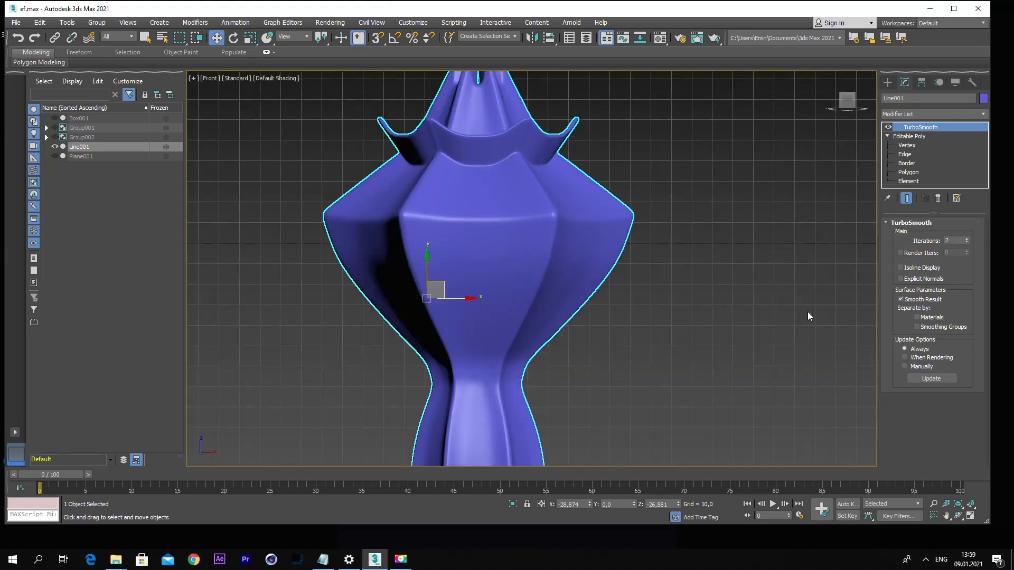
scroll(578, 268, down, 2)
click(651, 305)
Step: Create a flat cylinder of radius 11.803 and height 8.457 beside the vase, without intermediate height segments and with 2 cap segments
click(888, 82)
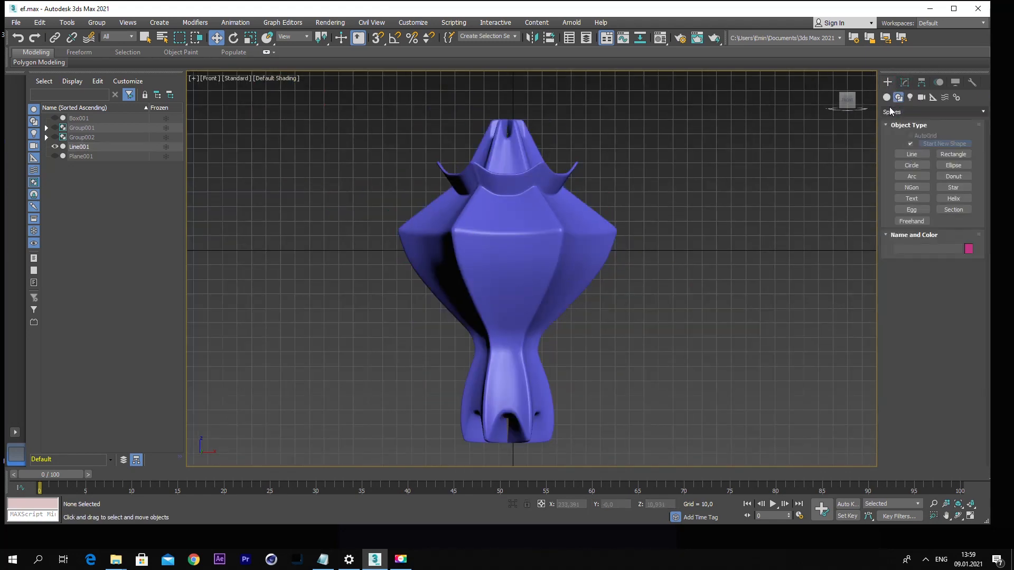
click(887, 98)
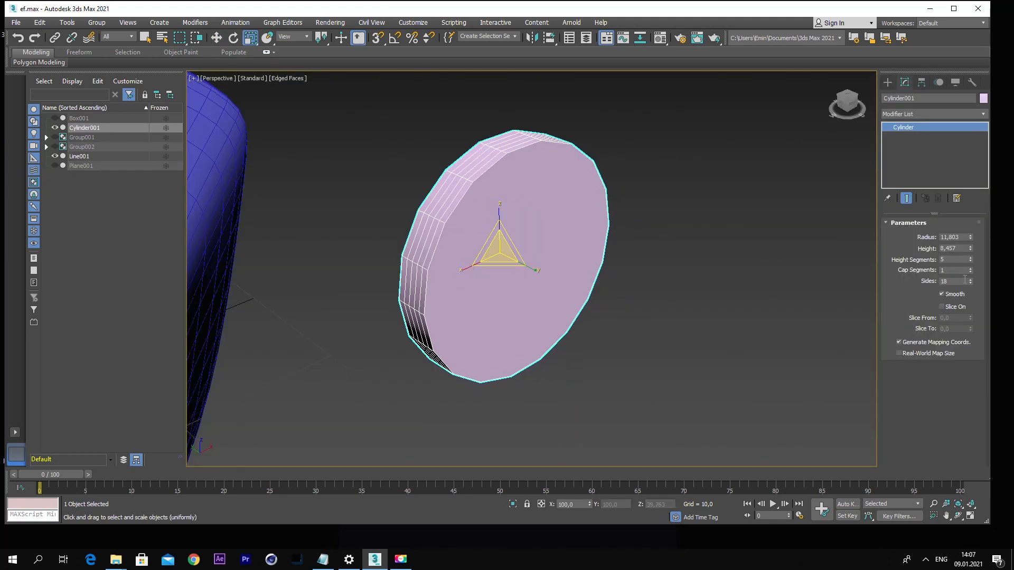
click(971, 268)
drag(972, 264, 971, 276)
Step: Convert the cylinder to an Editable Poly and insert support edge loops close to its rims using Swift Loop
right_click(524, 196)
mouse_move(565, 299)
click(651, 308)
click(919, 235)
mouse_move(128, 62)
click(211, 89)
click(449, 176)
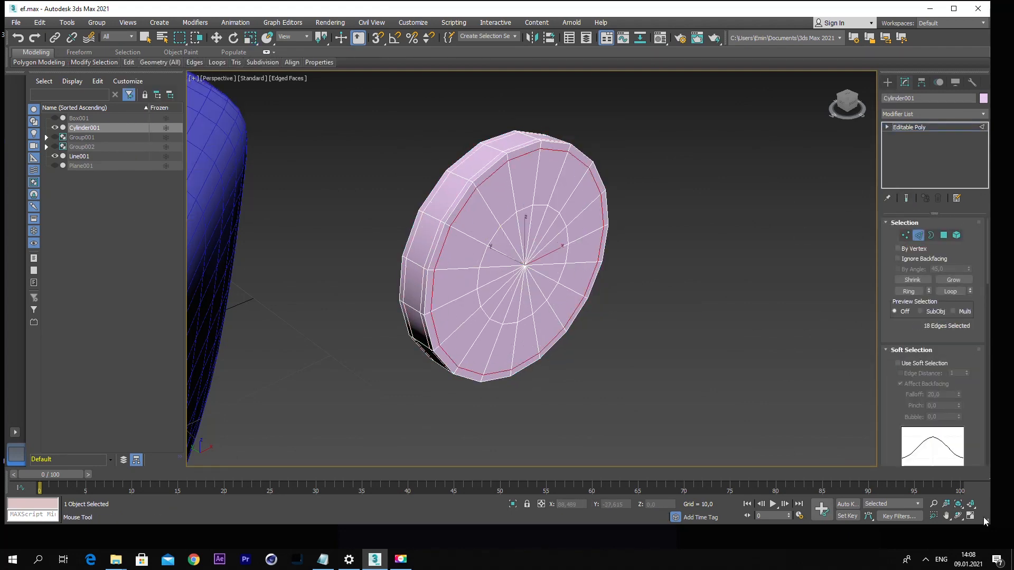
alt+middle_drag(475, 275, 633, 264)
click(622, 238)
alt+middle_drag(528, 280, 766, 281)
Step: Apply a TurboSmooth modifier to the disc and deselect it
click(964, 128)
click(965, 114)
scroll(919, 317, down, 10)
click(911, 359)
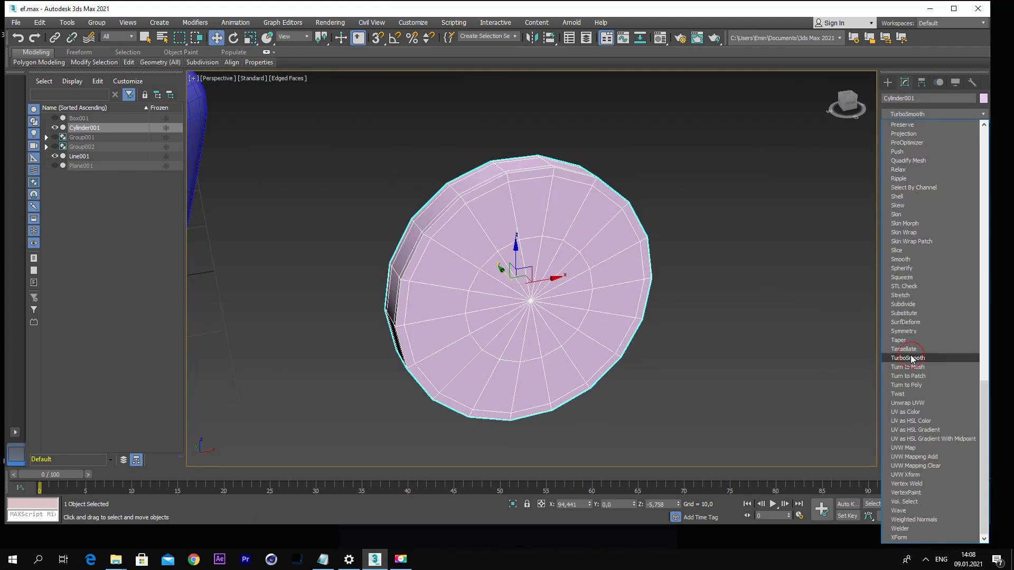
click(888, 82)
click(753, 256)
Step: Draw a circle spline centred on the disc in the Front view and frame it in the Perspective view
click(899, 97)
click(914, 165)
key(f)
drag(444, 129, 548, 260)
key(r)
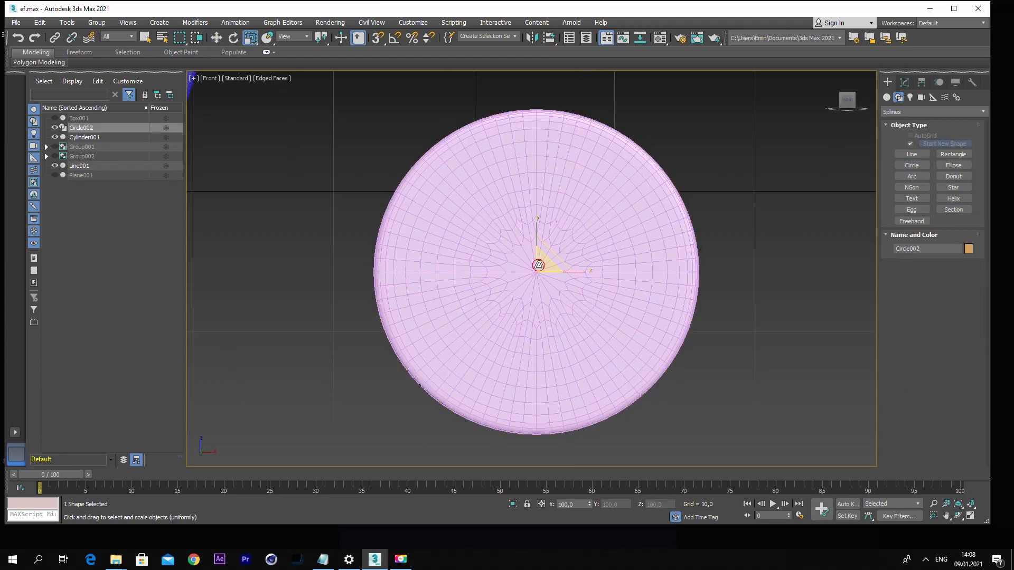
key(p)
key(z)
key(w)
Step: Apply a modifier that gives the circle spline a thin solid cross-section, forming a ring around the disc's rim
click(904, 82)
click(932, 114)
scroll(939, 348, down, 2)
scroll(938, 349, down, 20)
click(917, 458)
click(930, 261)
click(918, 284)
mouse_move(965, 396)
mouse_down()
mouse_move(965, 435)
mouse_move(962, 397)
mouse_up()
Step: Hide the edged faces in the Perspective view, deselect the ring and examine the ringed disc beside the vase
scroll(543, 276, up, 4)
click(288, 78)
click(328, 197)
scroll(333, 192, down, 2)
click(649, 169)
scroll(702, 206, down, 6)
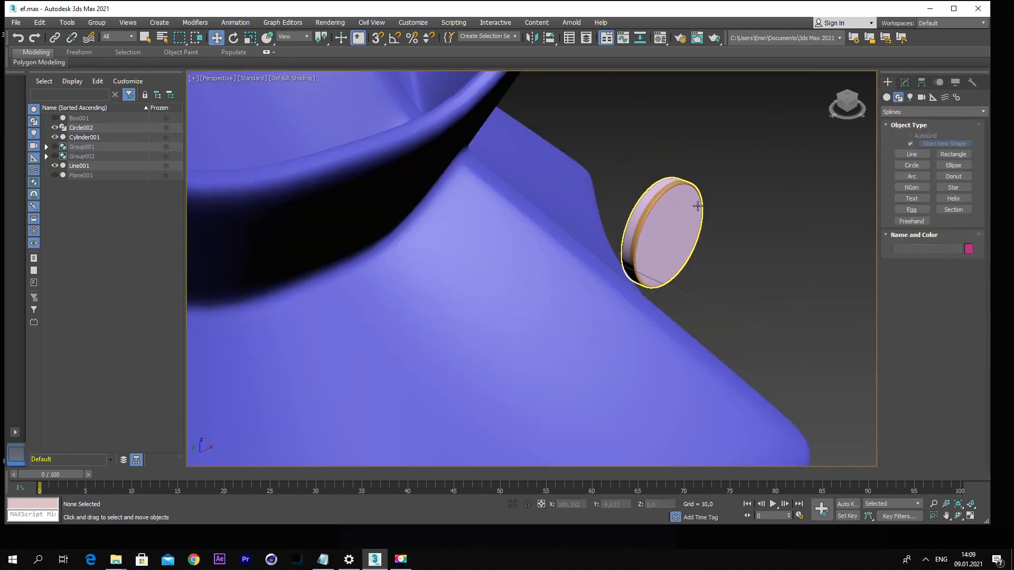
Step: Create a text spline reading P in Brush Script MT Italic in the Front view and convert it to an editable spline
key(f)
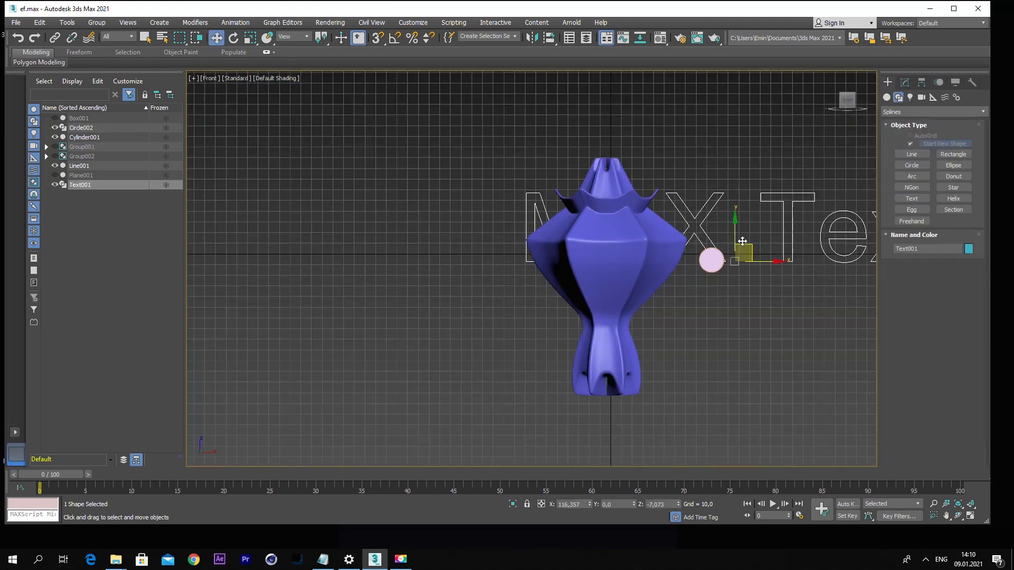
click(904, 82)
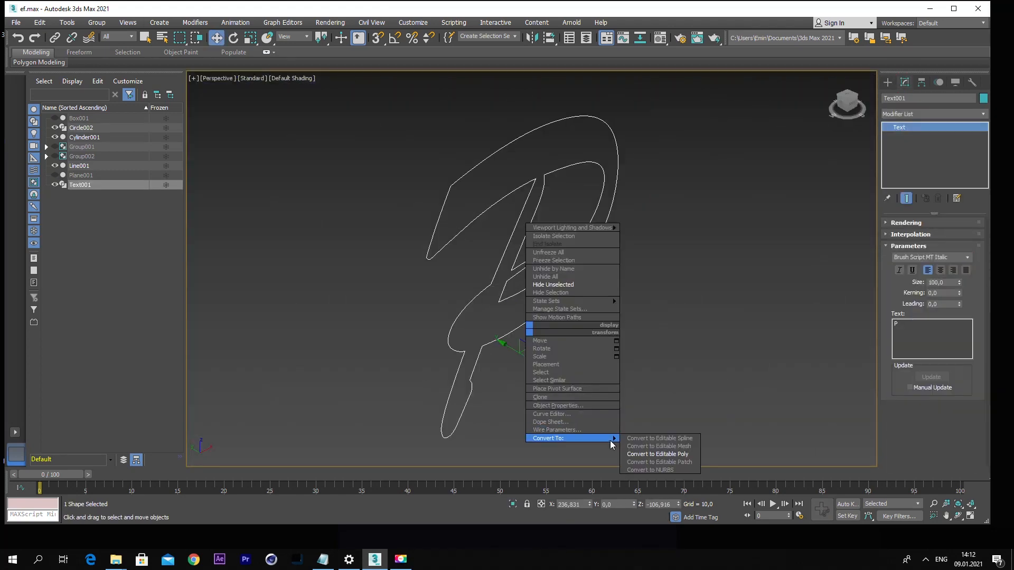
click(655, 442)
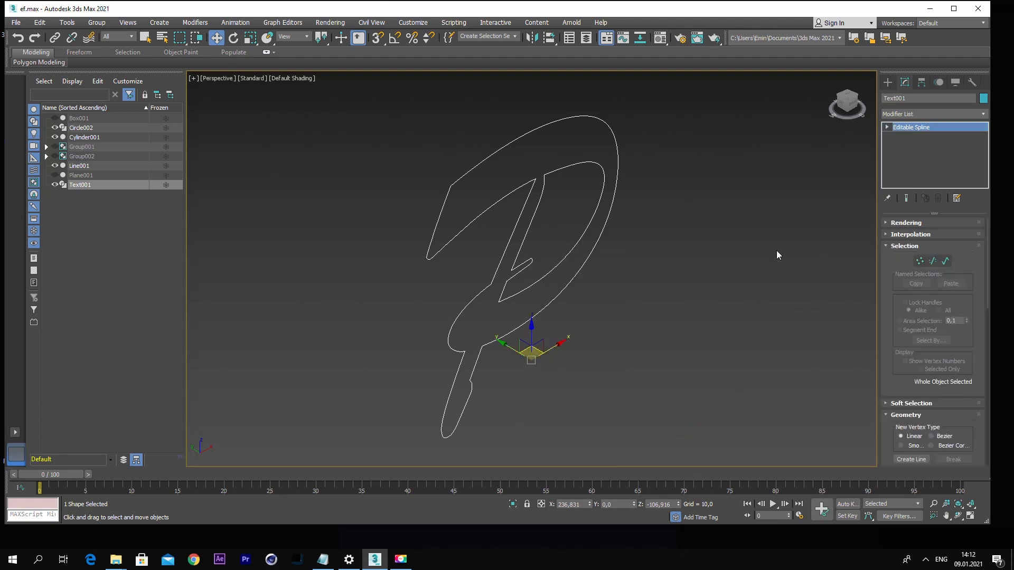
Step: Apply a Bevel modifier to the letter P with a Level 1 height of 5
click(985, 113)
key(Return)
drag(969, 426, 955, 422)
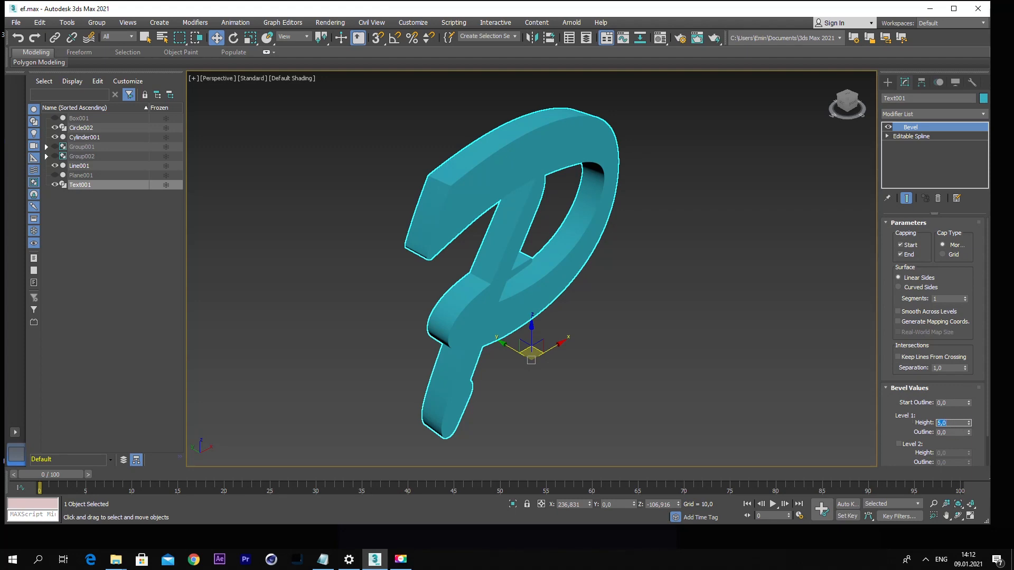
scroll(690, 253, down, 5)
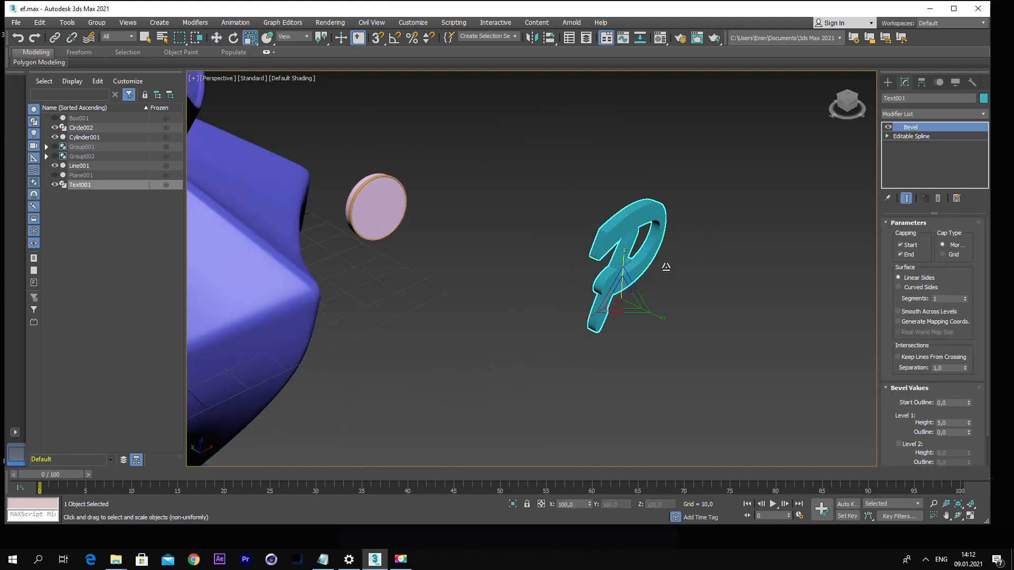
Step: Scale down the beveled letter P and move it onto the face of the ringed disc in the Front view
drag(623, 297, 636, 402)
key(f)
scroll(611, 313, down, 6)
key(w)
drag(614, 315, 329, 109)
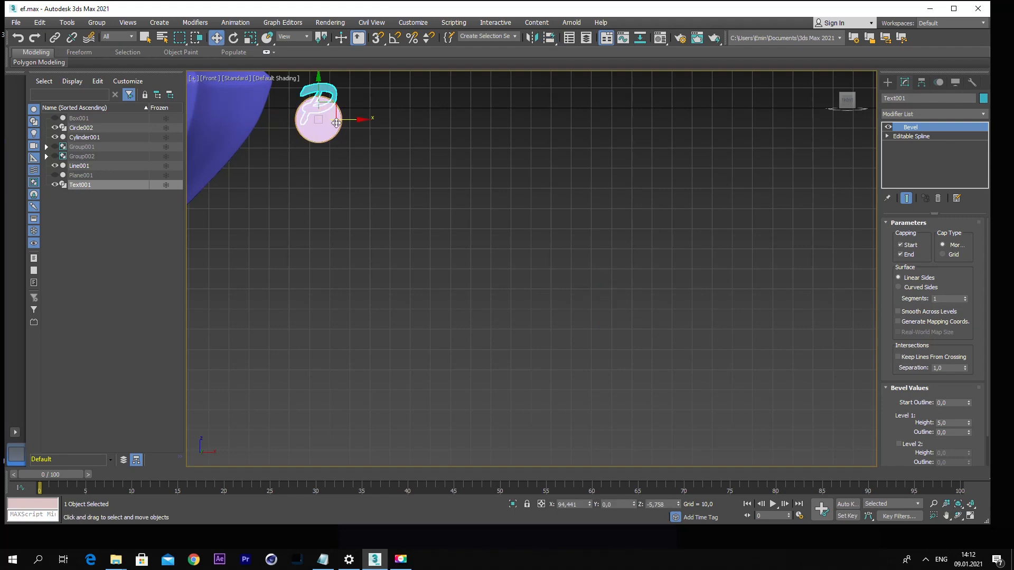
middle_drag(336, 122, 626, 357)
scroll(626, 356, up, 6)
drag(568, 326, 575, 417)
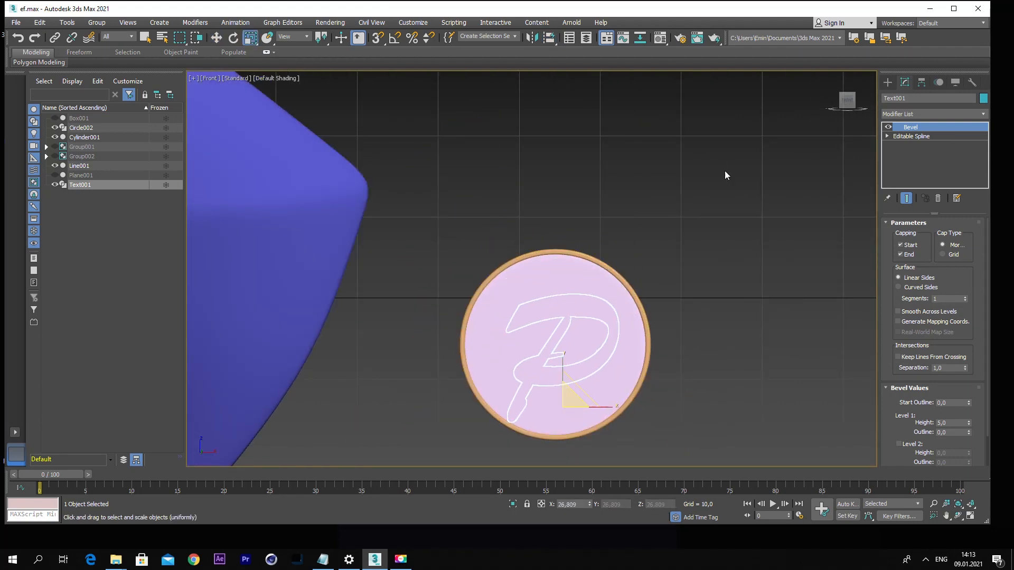
Step: Set the letter P against the disc's front face in depth and fine-tune its position within the ring
click(832, 77)
key(f)
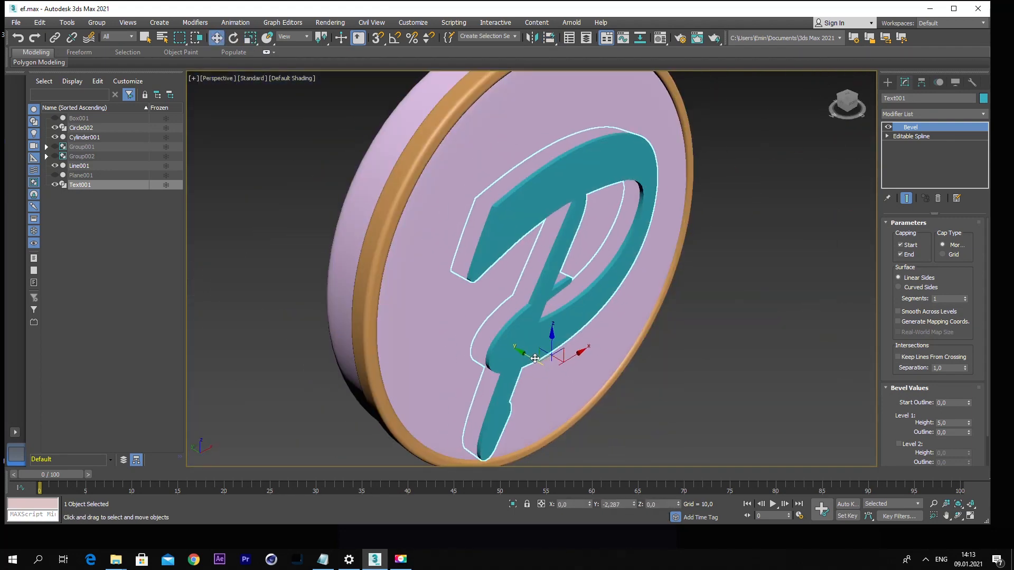
scroll(564, 331, down, 3)
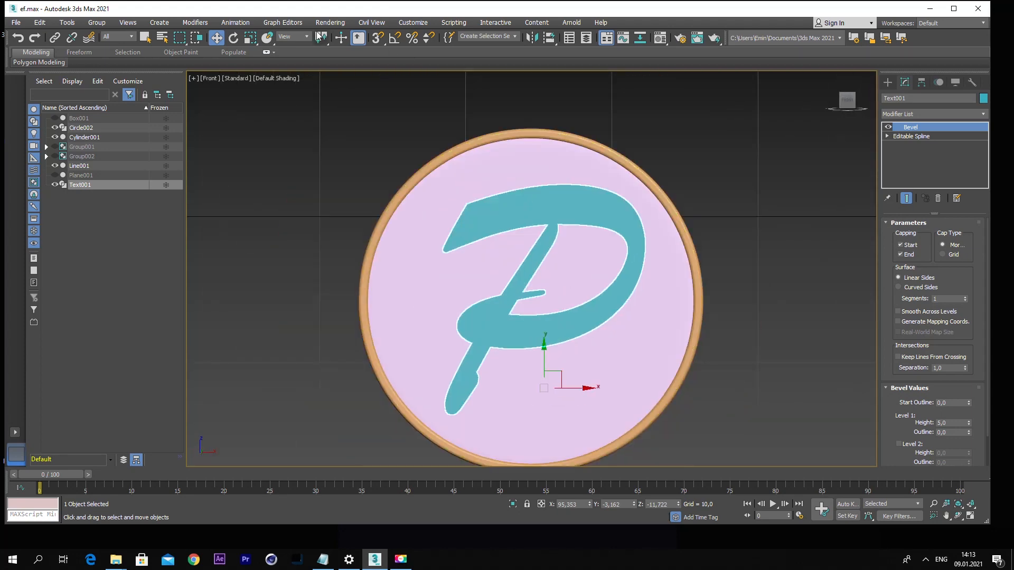
drag(555, 380, 556, 376)
Step: Convert the letter, ring and disc to Editable Poly objects and scale the ring up slightly around the disc
click(768, 247)
scroll(750, 280, down, 3)
drag(578, 172, 767, 424)
right_click(658, 281)
mouse_move(739, 397)
click(782, 399)
click(716, 261)
right_click(715, 261)
mouse_move(790, 371)
click(832, 378)
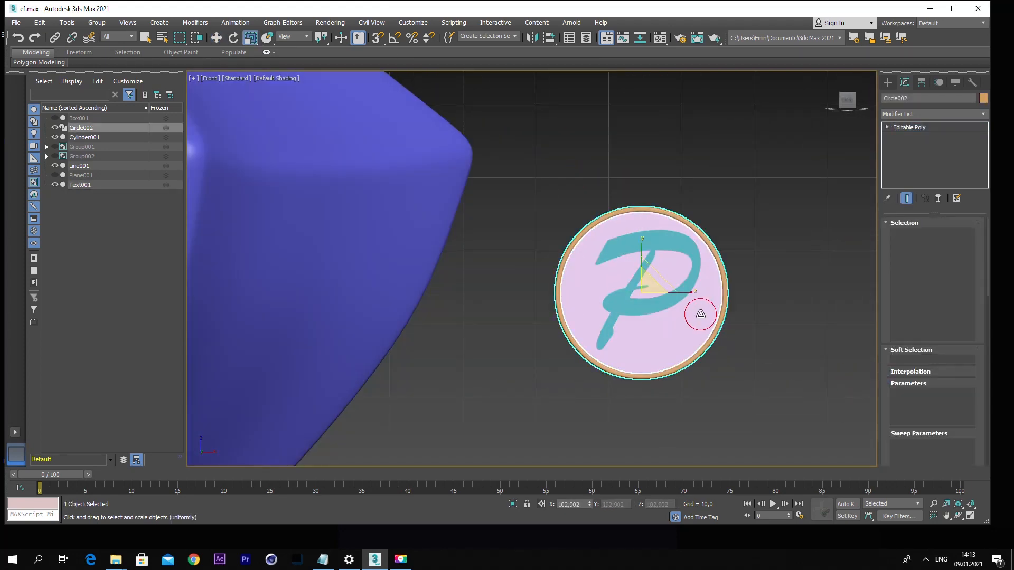
click(697, 311)
right_click(696, 310)
mouse_move(777, 421)
click(828, 428)
Step: Group the disc, its ring and the letter P into one medallion
drag(540, 195, 750, 393)
click(97, 23)
click(109, 34)
click(521, 285)
Step: Move the medallion group in front of the vase, over the facet beside its central front face
scroll(619, 273, down, 5)
drag(633, 265, 450, 281)
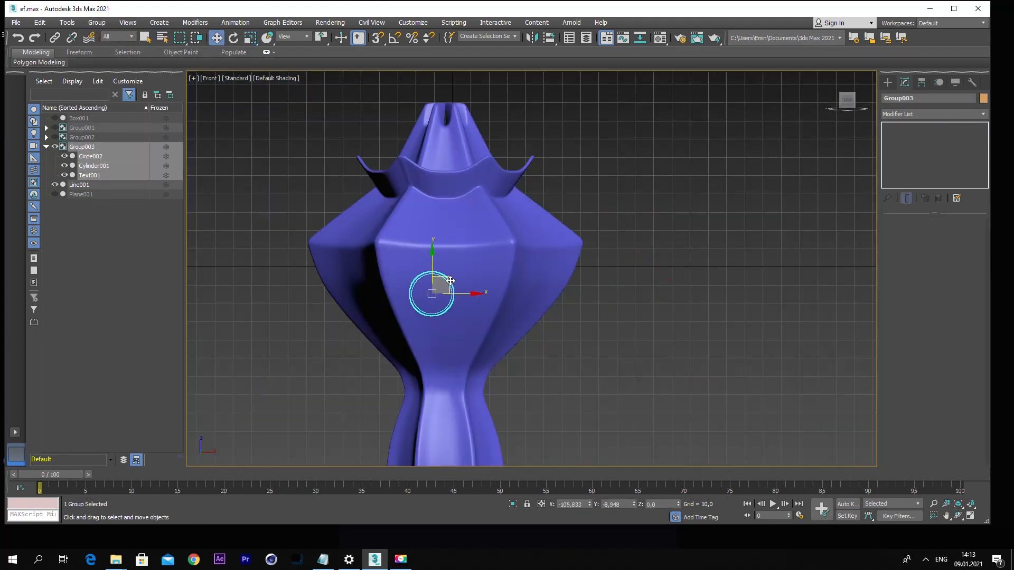
click(832, 78)
drag(524, 264, 697, 333)
key(f)
drag(617, 312, 723, 346)
Step: Scale the medallion group up uniformly to about 120 percent
key(r)
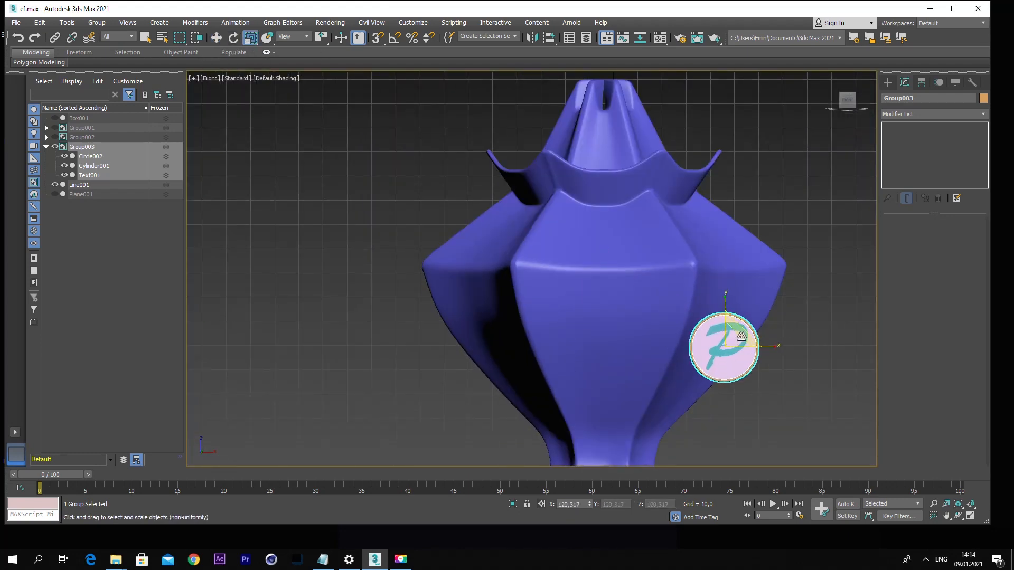
key(z)
scroll(679, 333, down, 6)
scroll(810, 214, down, 2)
Step: Draw a smooth line from the medallion's centre up over the vase's collar, and move it forward to the medallion's depth
click(887, 83)
click(911, 155)
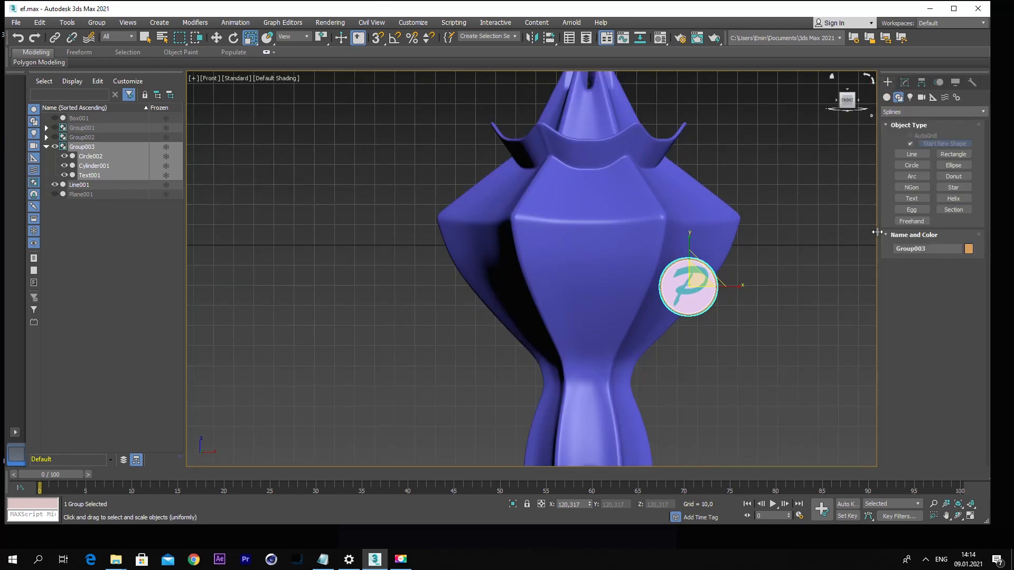
click(689, 284)
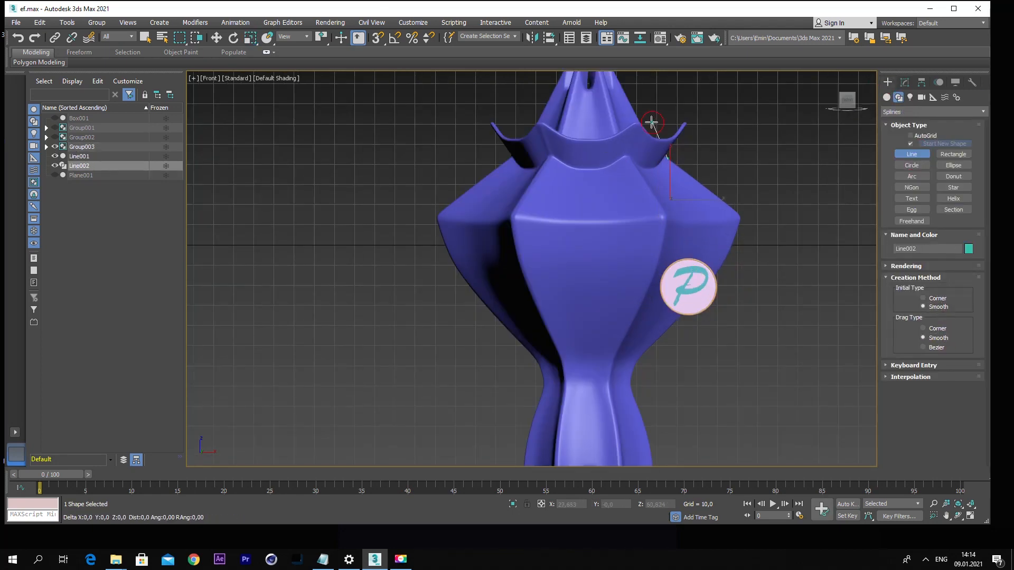
key(p)
scroll(758, 262, down, 4)
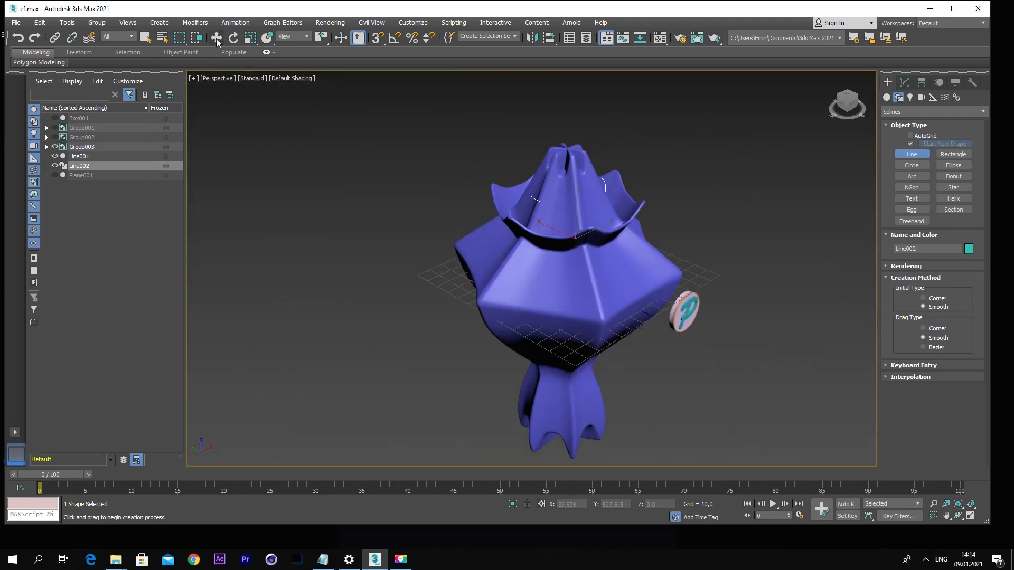
click(216, 38)
key(f)
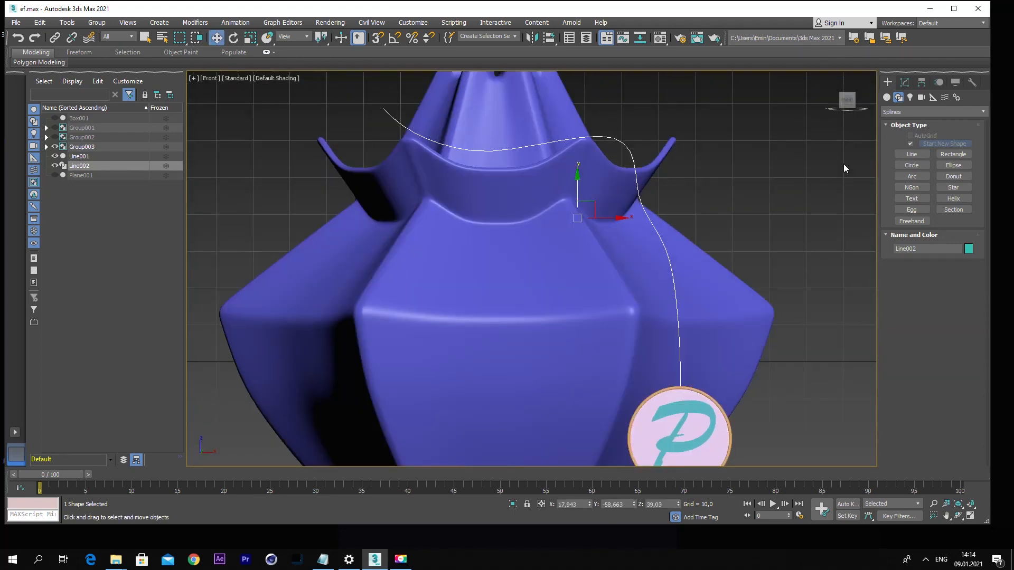
Step: Enable the line in the renderer and viewport as a radial cord with thickness 0.48 and 55 sides
click(905, 82)
click(907, 222)
click(911, 242)
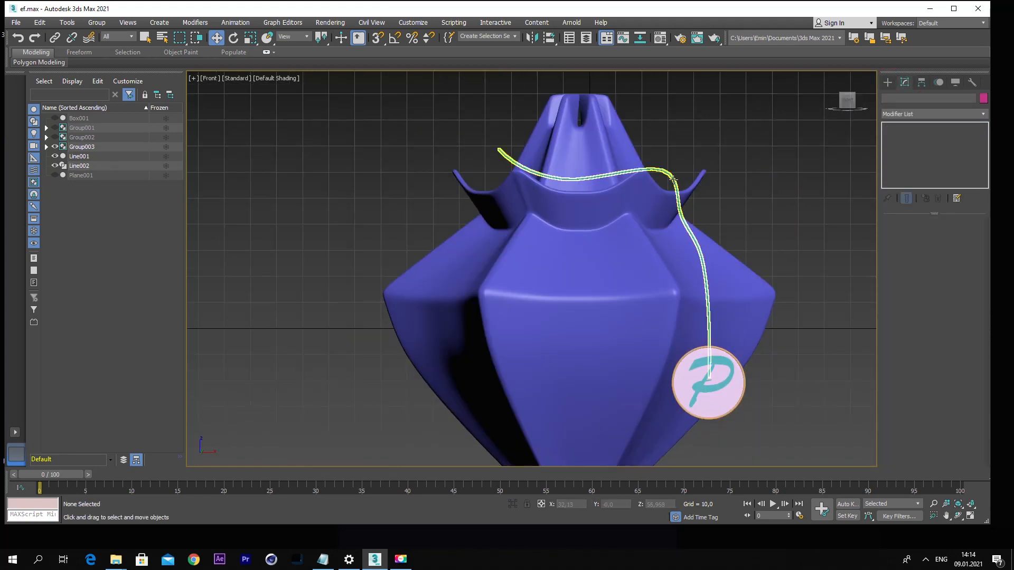
scroll(965, 370, down, 3)
scroll(964, 368, down, 17)
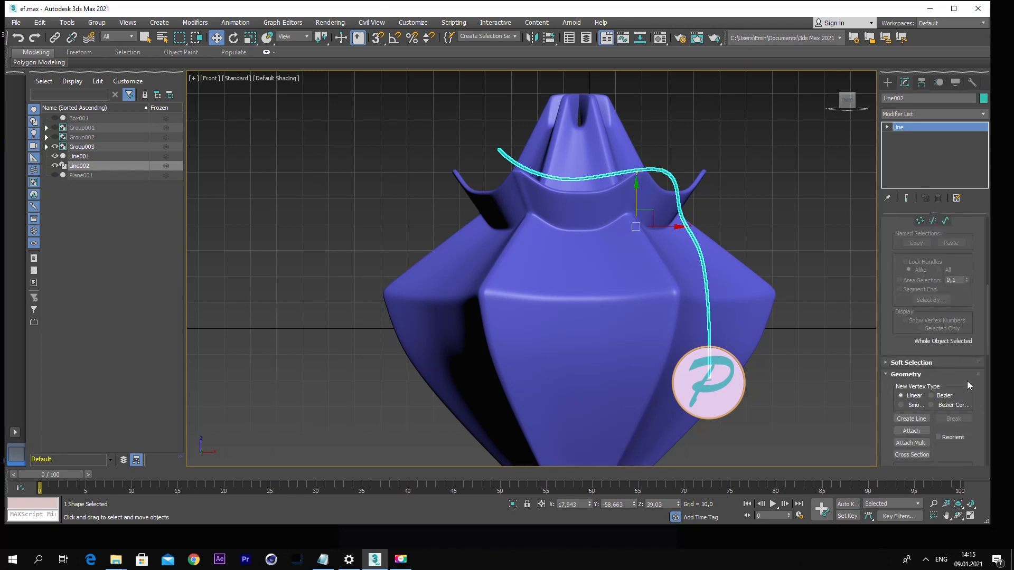
scroll(982, 374, up, 16)
scroll(984, 373, up, 3)
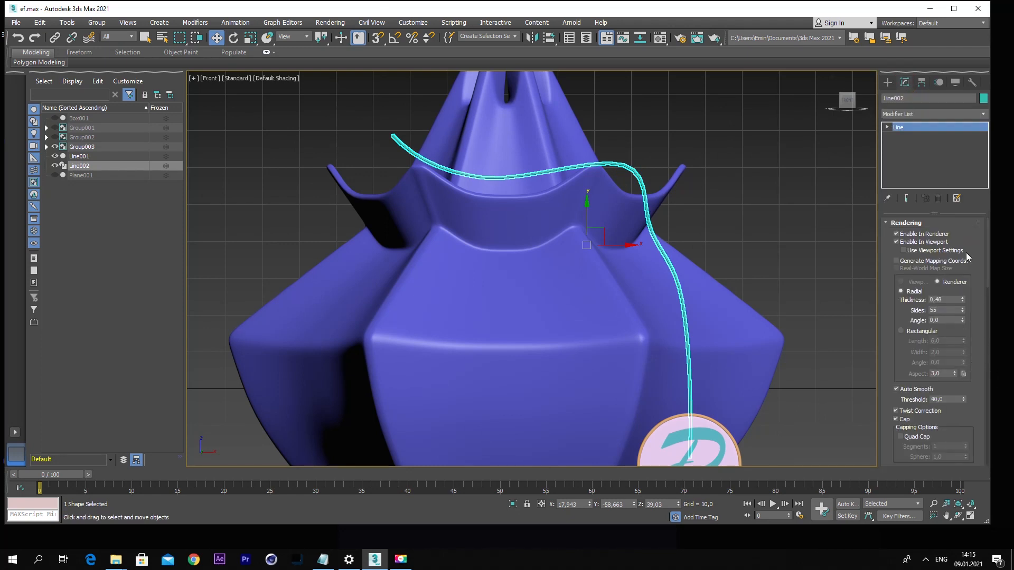
Step: Set the cord line's interpolation steps to 52 and tidy its parameter sections
scroll(980, 353, down, 10)
scroll(980, 353, up, 6)
scroll(951, 246, up, 3)
scroll(953, 335, down, 2)
scroll(946, 340, up, 2)
click(896, 224)
click(888, 236)
click(889, 258)
click(687, 202)
click(646, 204)
Step: Reshape the cord by moving its vertices in the Front view, lowering the curve across the collar towards the medallion
click(888, 127)
click(907, 136)
drag(460, 158, 483, 174)
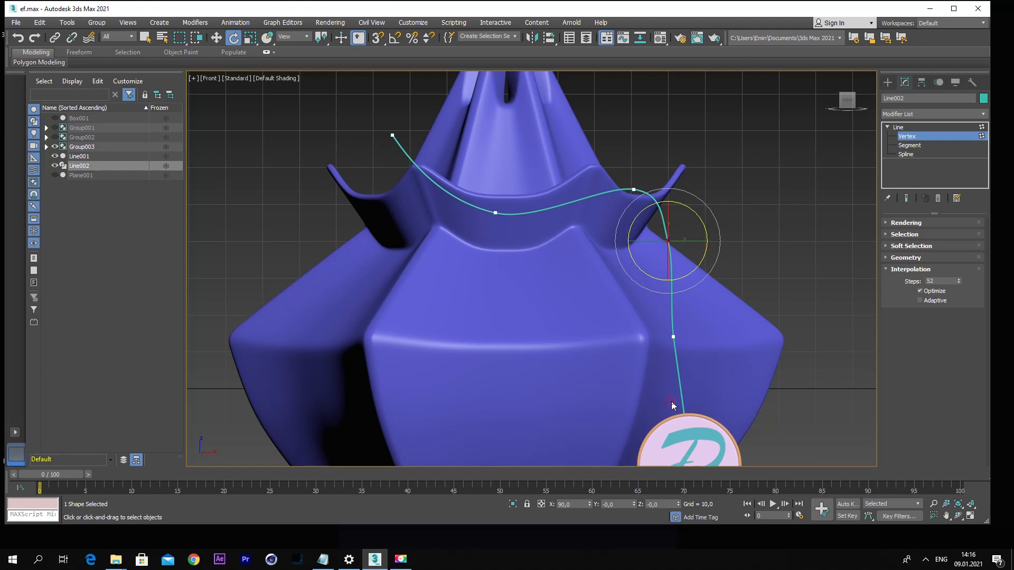
click(219, 38)
scroll(691, 281, down, 3)
drag(660, 343, 734, 395)
scroll(713, 234, up, 2)
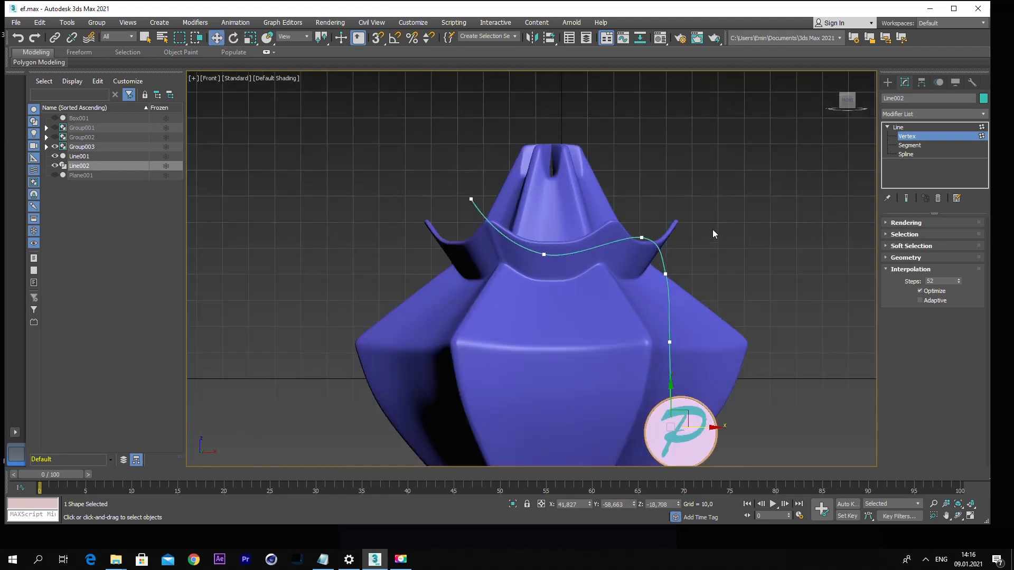
Step: Move the cord's vertices in depth so that it drapes from inside the vase's collar out to the medallion
click(829, 81)
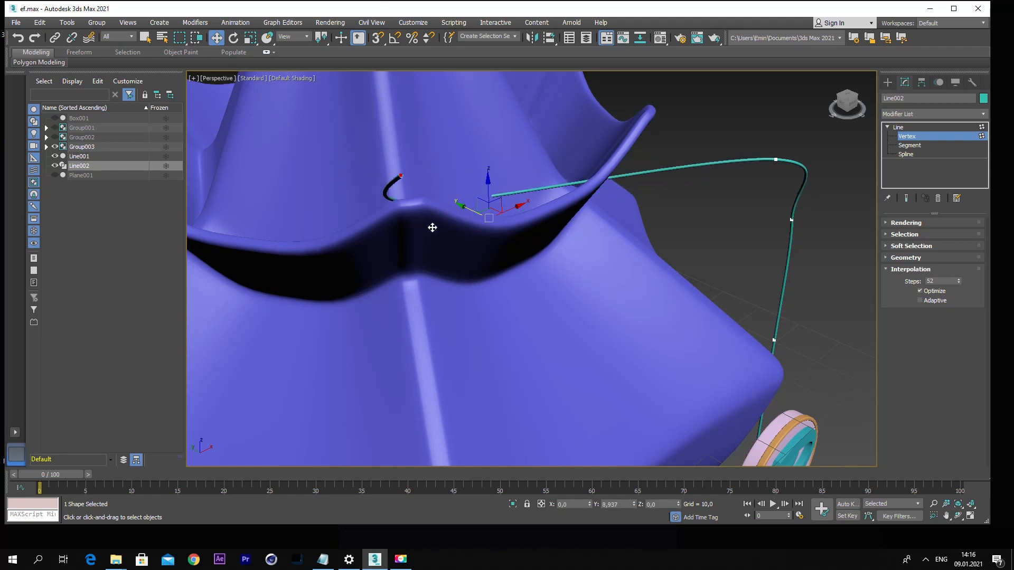
scroll(211, 151, down, 3)
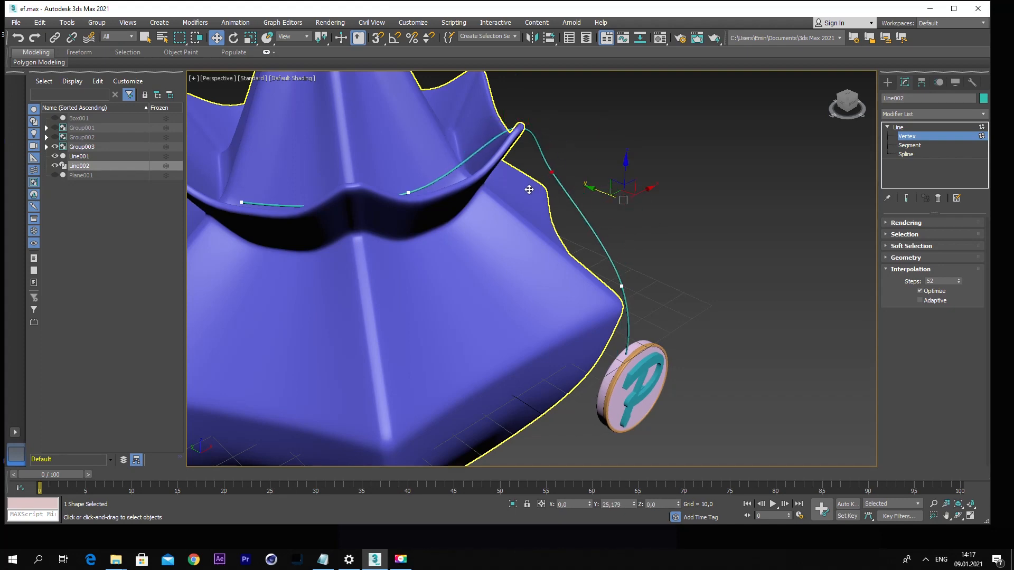
key(t)
scroll(606, 342, up, 3)
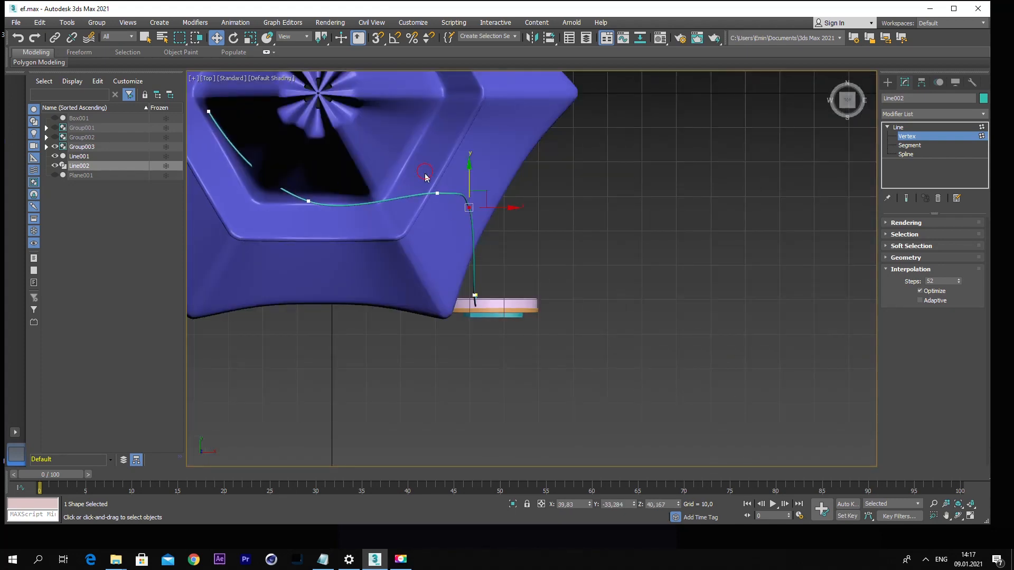
Step: Adjust the cord's vertices in the Front view so it follows the collar's dip and curves down the vase's side
key(f)
scroll(548, 288, down, 2)
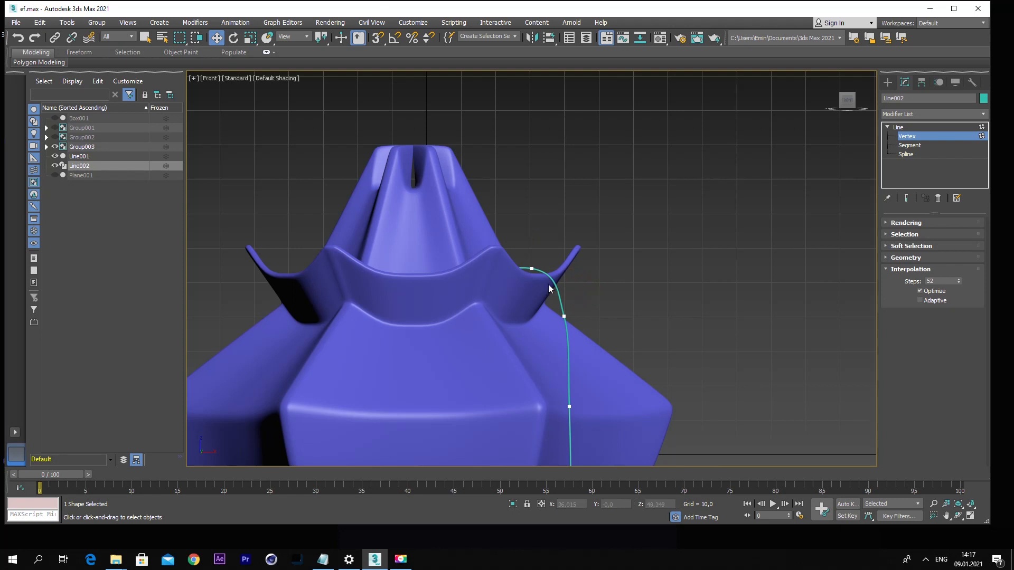
scroll(594, 360, down, 2)
drag(569, 380, 591, 401)
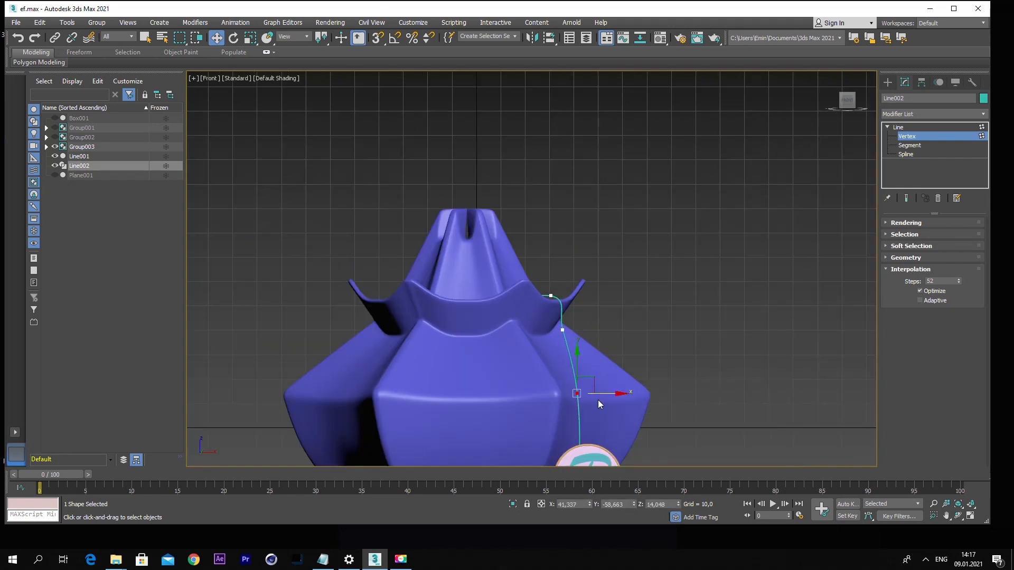
scroll(538, 261, up, 5)
click(567, 340)
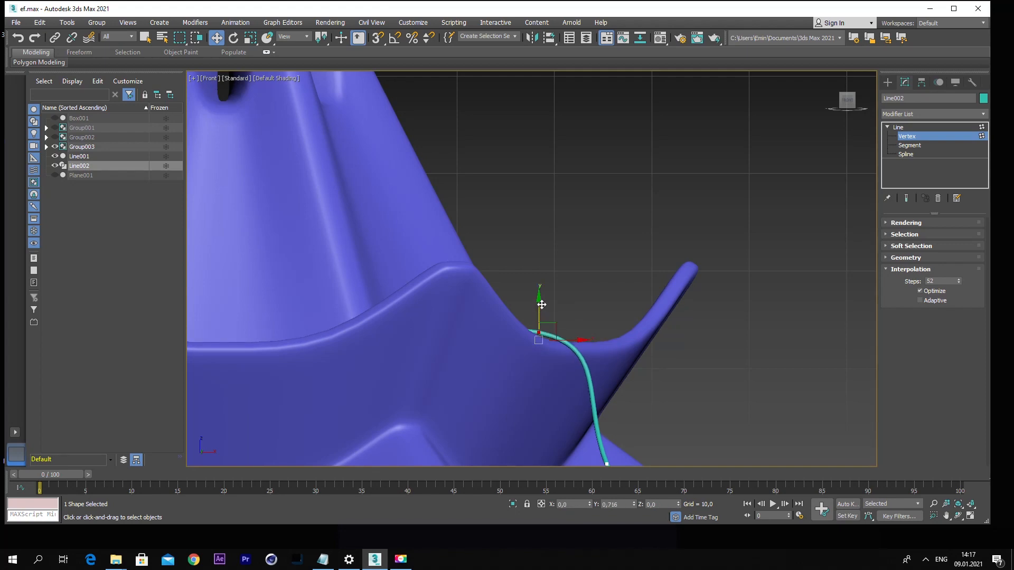
scroll(541, 305, down, 6)
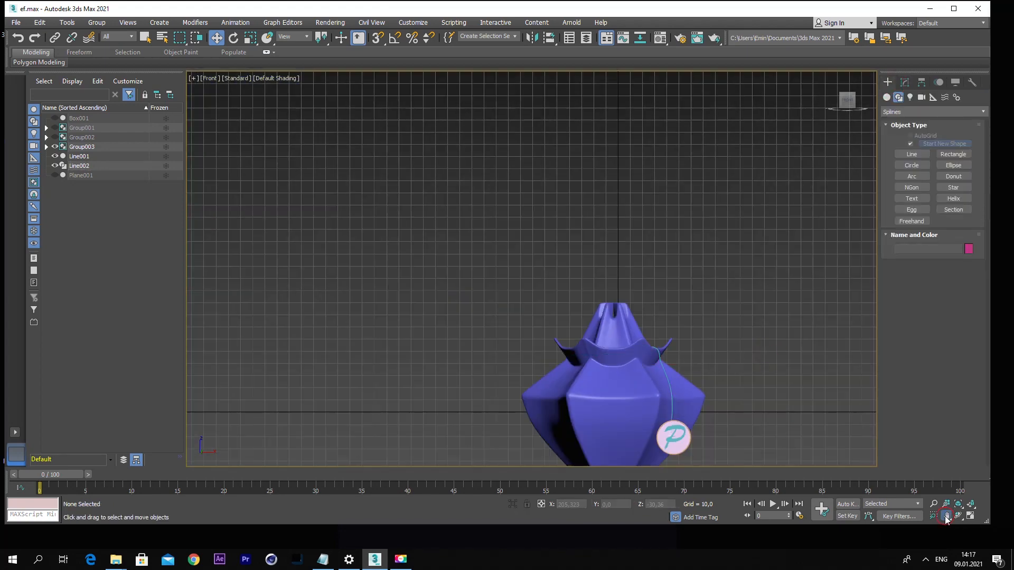
Step: Move the medallion group to the cord's lower end and scale it down to about 76 percent
click(945, 518)
drag(728, 398, 650, 296)
scroll(650, 297, up, 4)
scroll(658, 274, down, 2)
scroll(656, 292, up, 2)
right_click(654, 294)
click(561, 337)
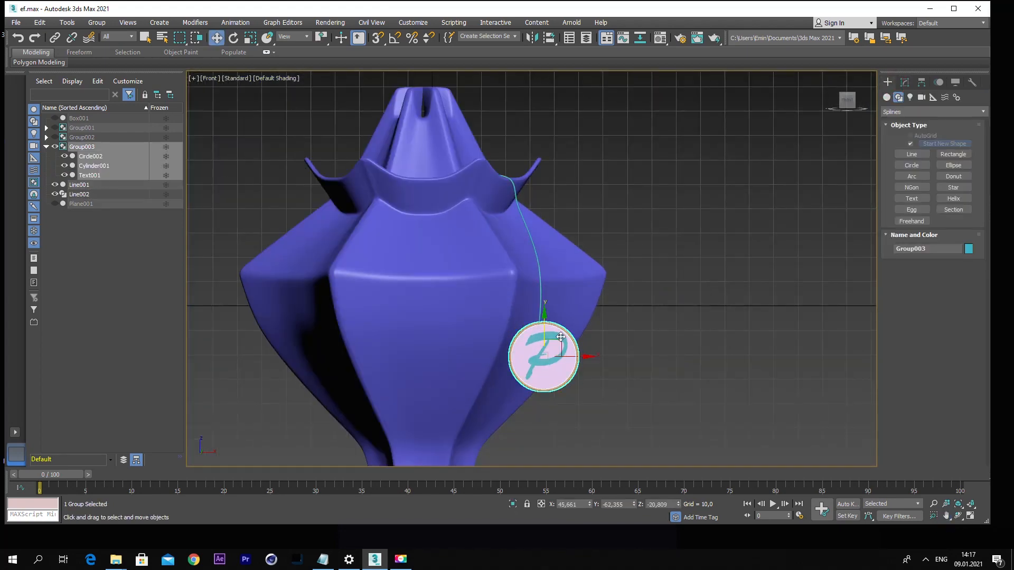
drag(561, 336, 553, 334)
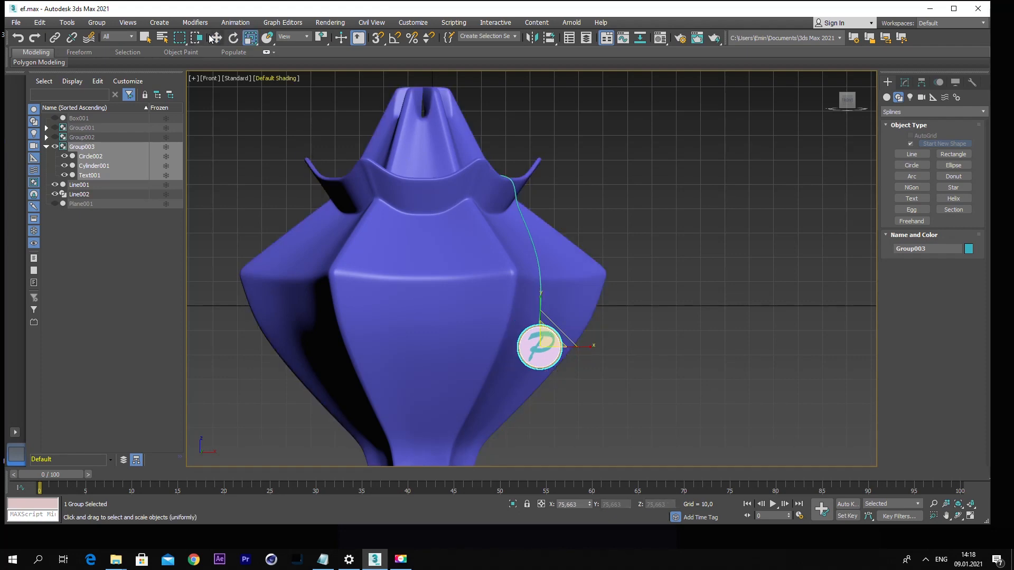
click(214, 38)
scroll(550, 379, up, 3)
scroll(549, 378, down, 5)
click(411, 156)
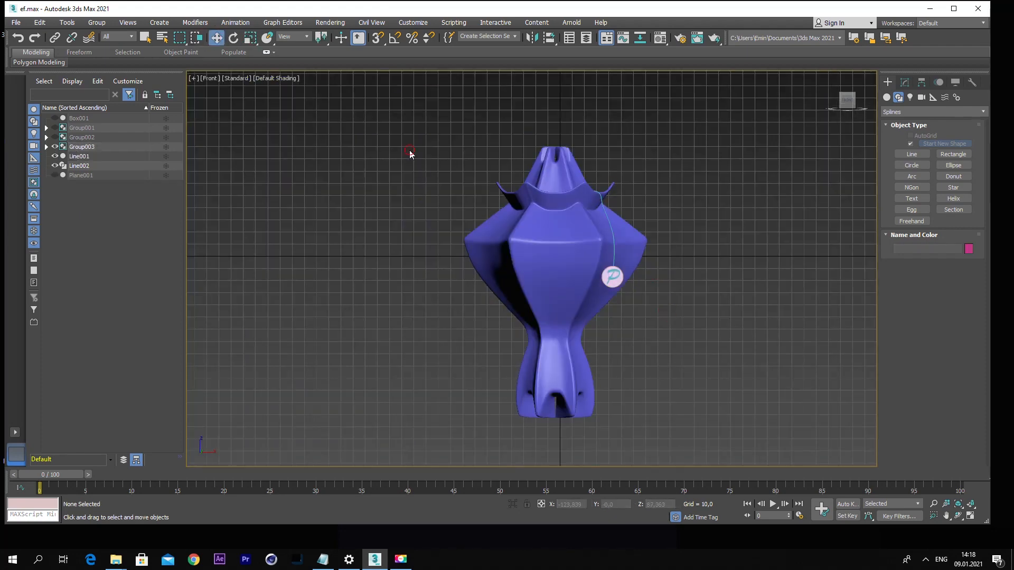
Step: Turn off the vase's TurboSmooth and raise the central vertices of its underside to hollow the base
click(565, 284)
right_click(550, 265)
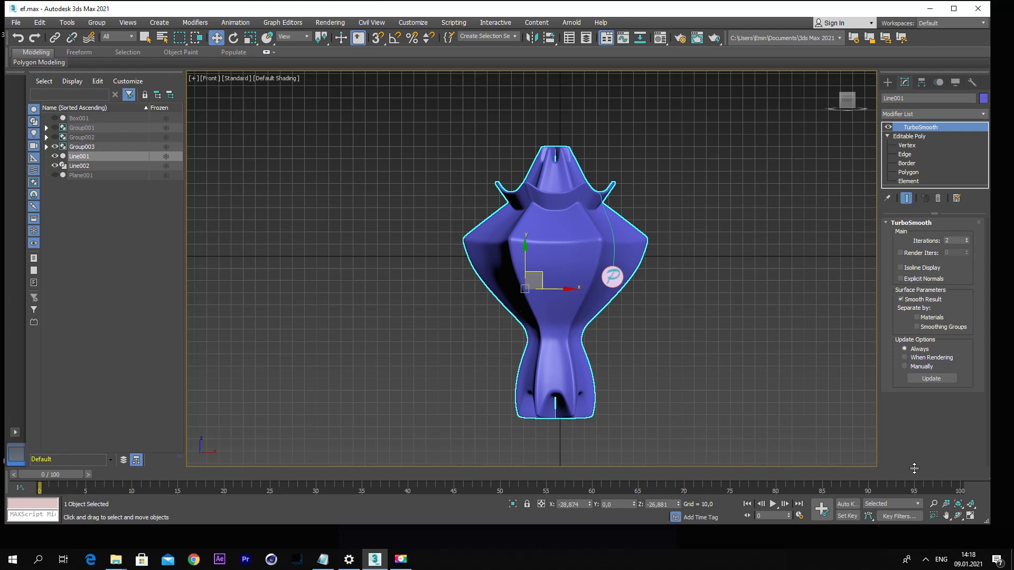
click(958, 515)
drag(537, 277, 543, 268)
alt+middle_drag(543, 268, 554, 211)
scroll(547, 375, up, 6)
click(888, 127)
click(907, 145)
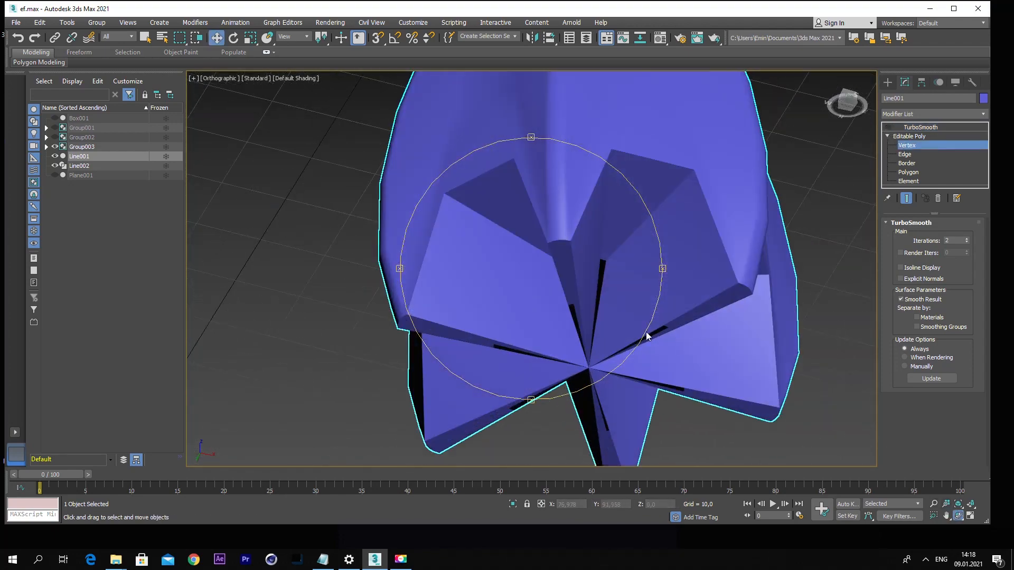
drag(589, 346, 590, 264)
click(906, 128)
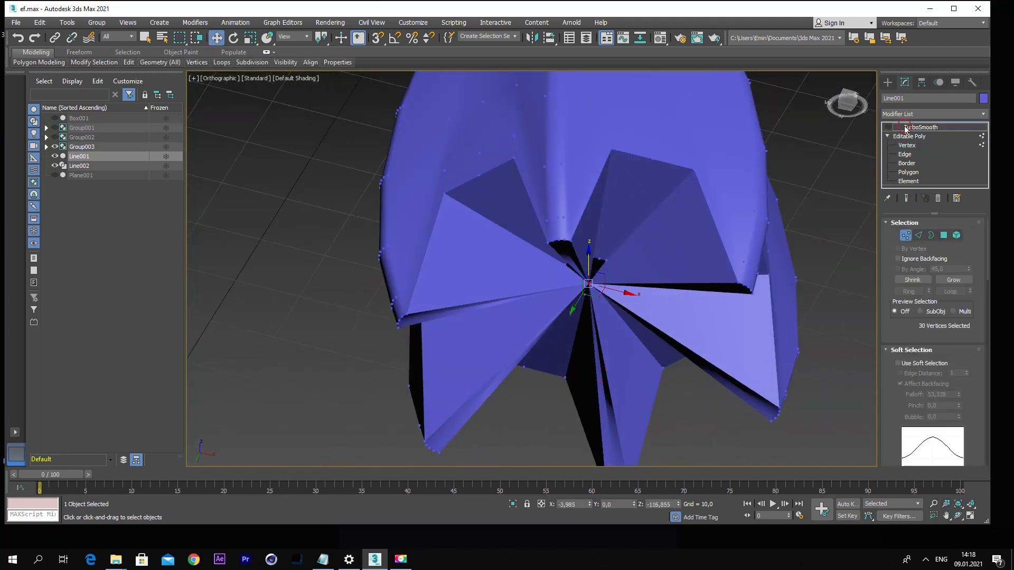
scroll(760, 354, down, 2)
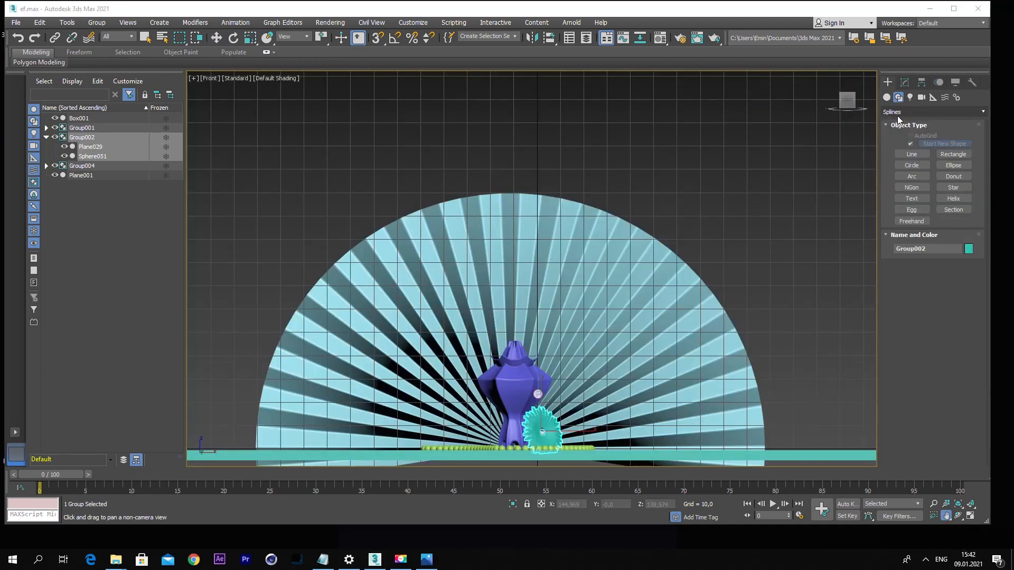
Step: Draw a circle with a radius of about 28.7 above and beside the fan in the Front view
click(911, 165)
drag(711, 151, 761, 198)
key(z)
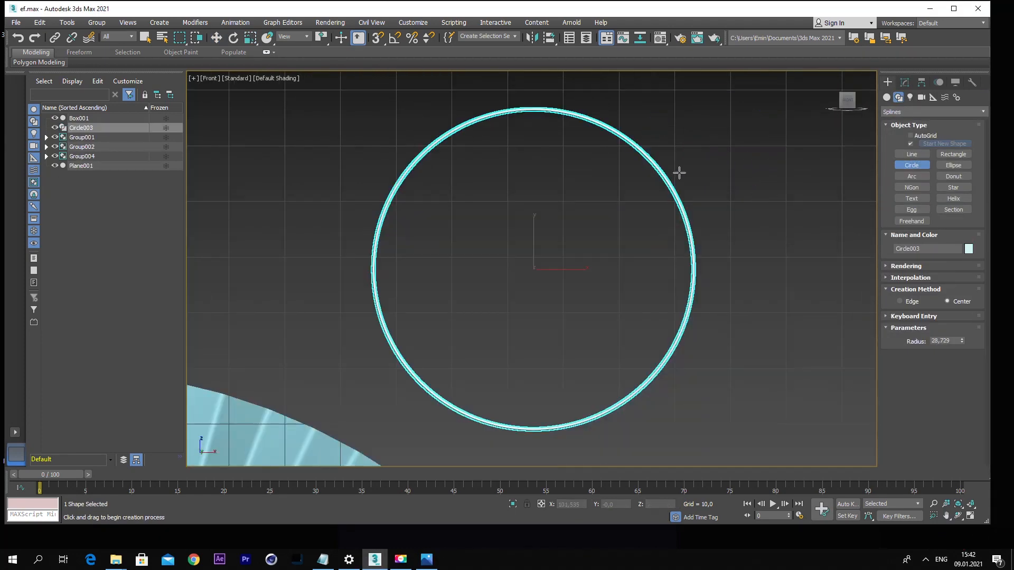
scroll(788, 186, down, 2)
scroll(775, 186, up, 2)
Step: Create a cylinder about 25.6 in radius and 3.5 high and align its centre with the new circle
click(887, 97)
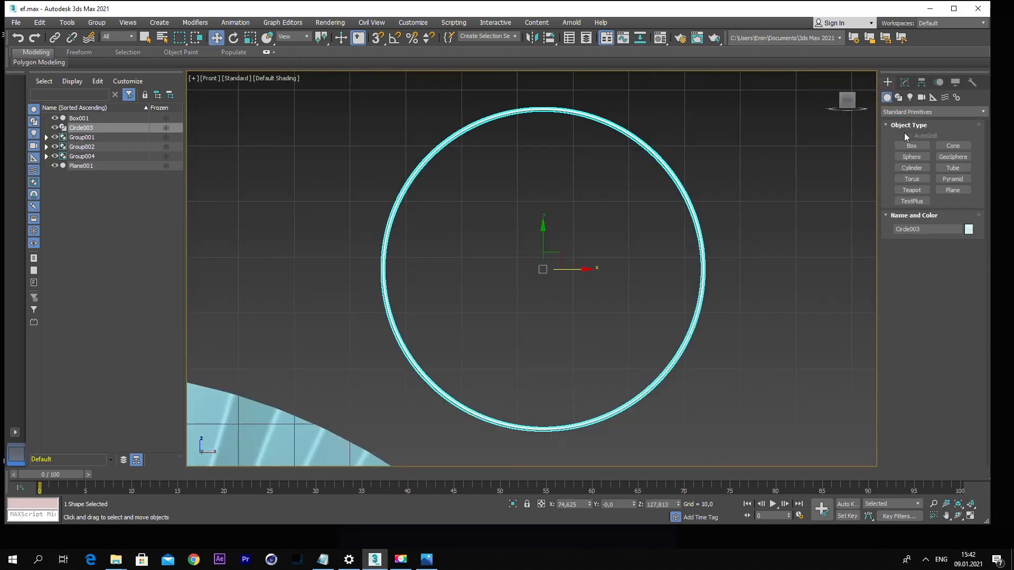
click(912, 168)
drag(524, 189, 577, 312)
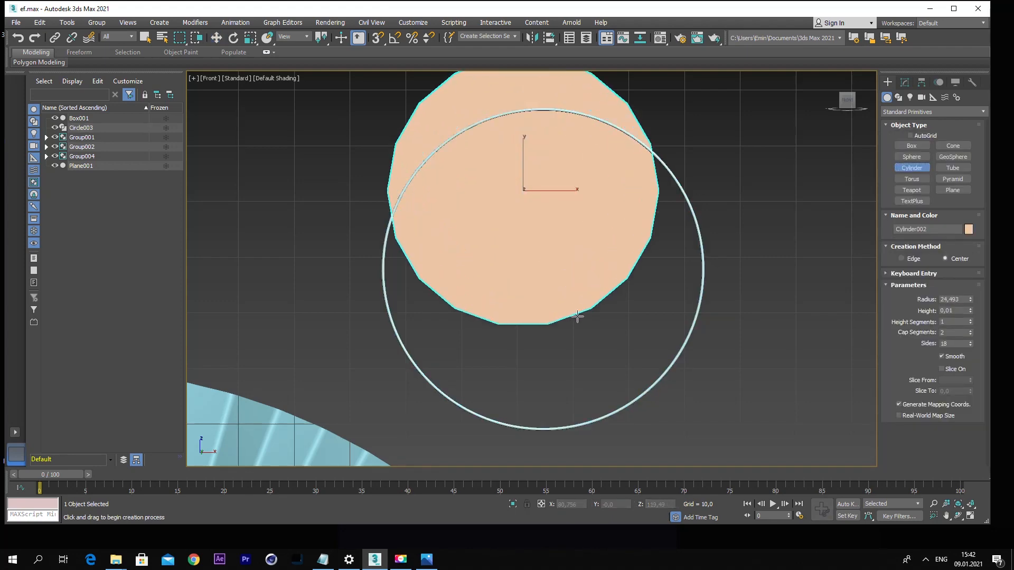
click(549, 41)
click(671, 172)
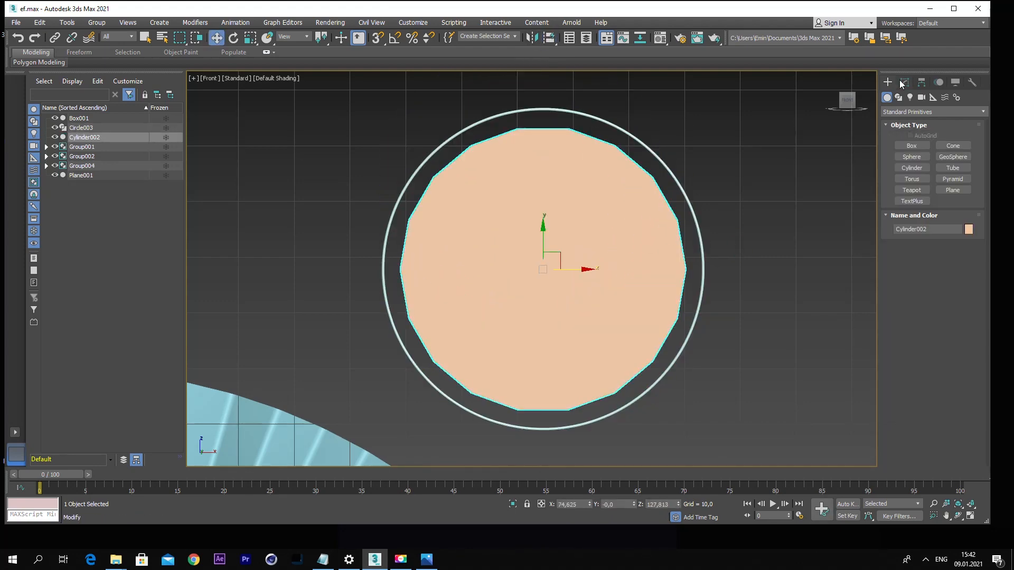
Step: Give the cylinder 61 sides and 4 height segments with edged faces shown, and convert it to an Editable Poly
click(833, 77)
click(905, 83)
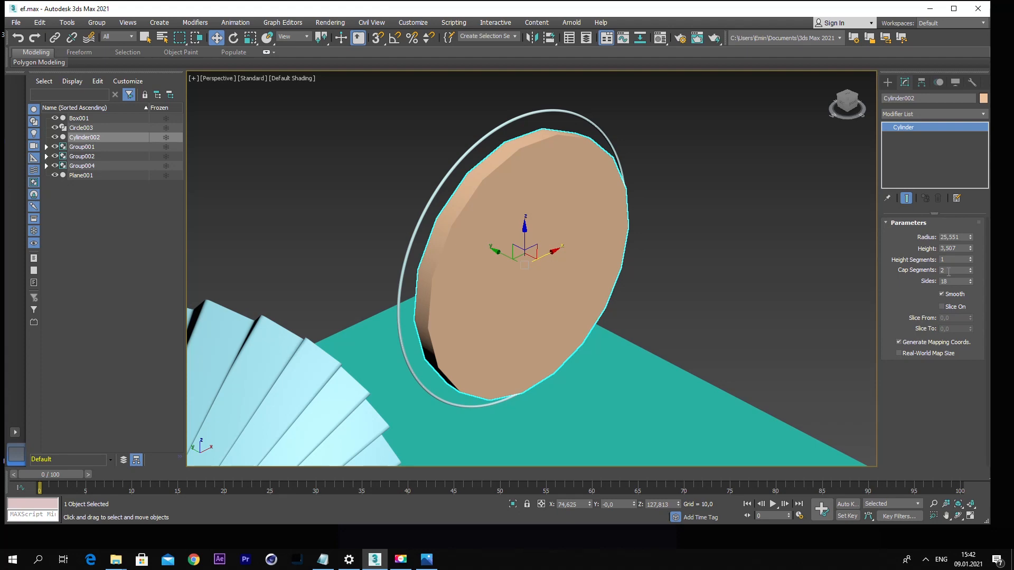
click(296, 79)
click(343, 197)
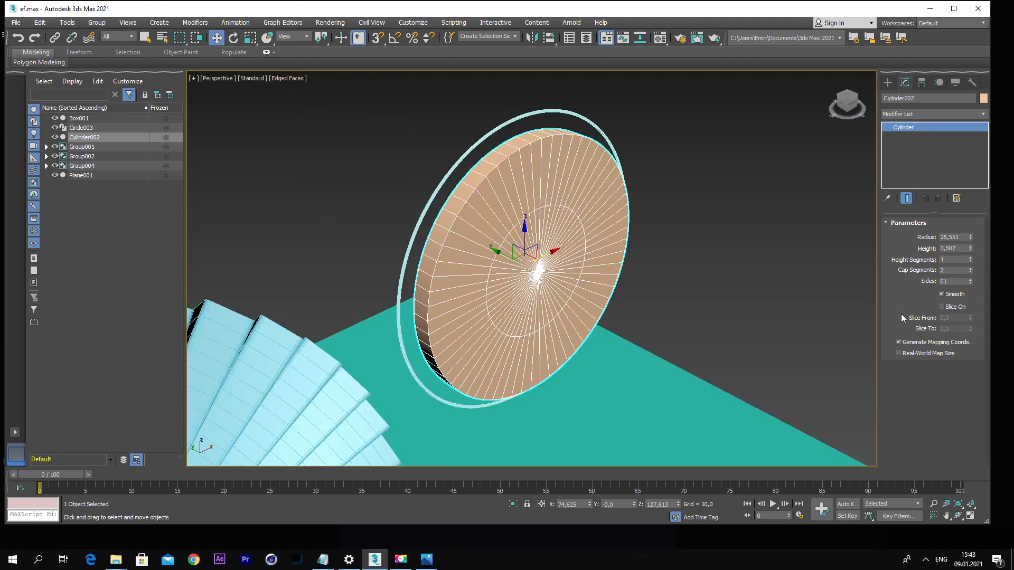
right_click(528, 196)
click(657, 306)
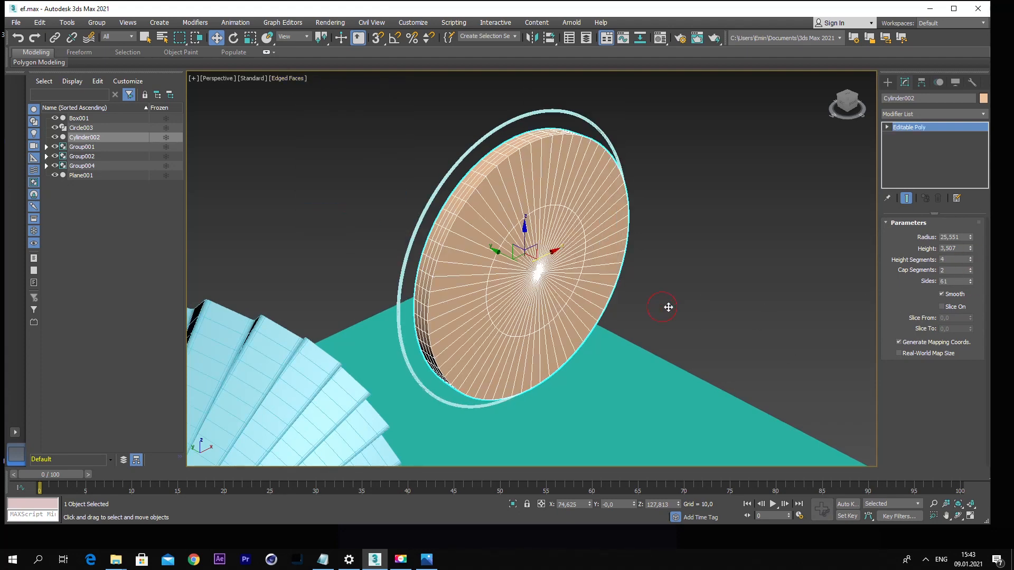
Step: Add supporting edge loops around the disc's face and rim and smooth the disc
double_click(613, 266)
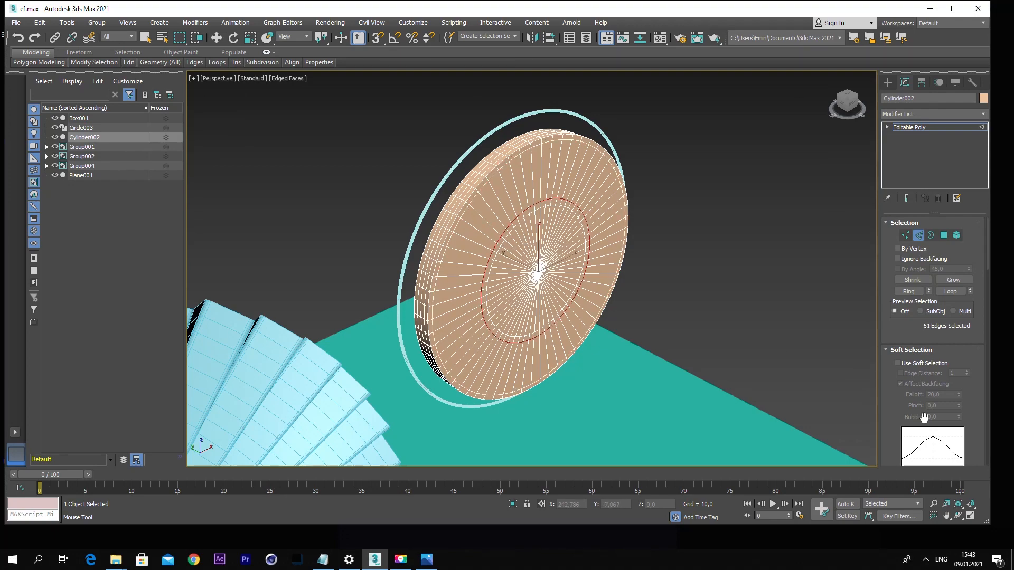
drag(509, 283, 699, 224)
click(958, 516)
scroll(699, 224, up, 4)
click(888, 82)
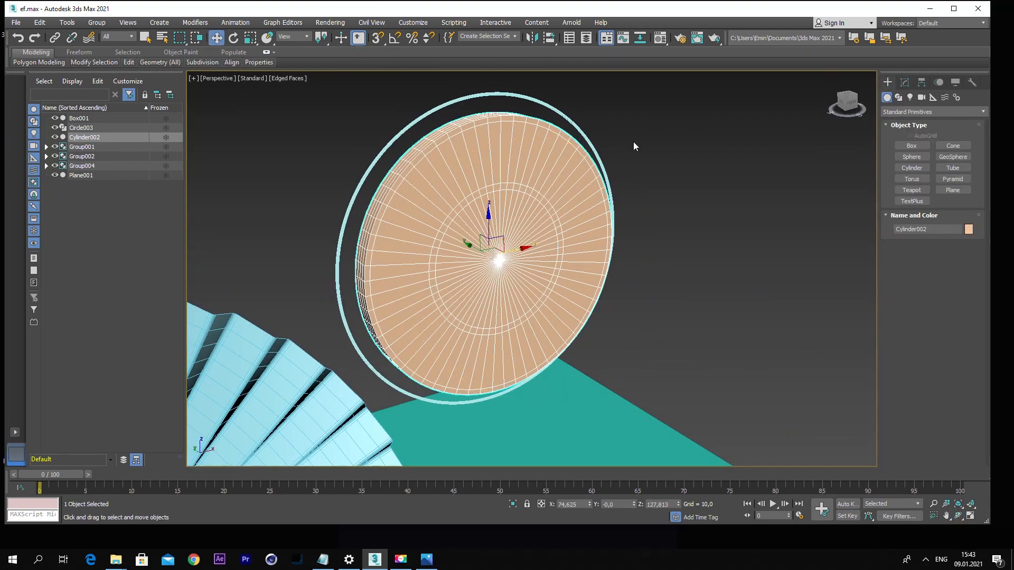
click(912, 157)
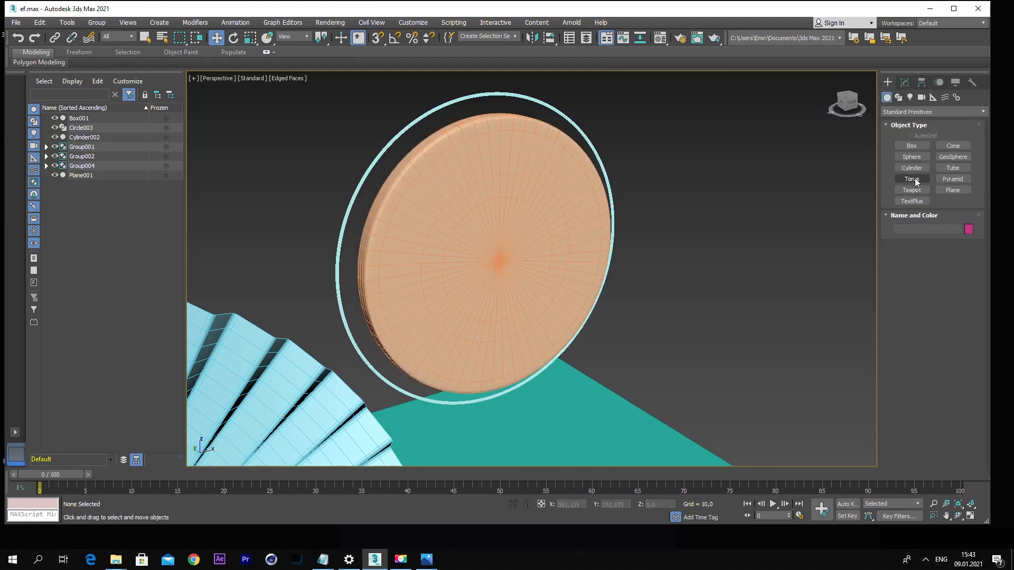
Step: Create a small pyramid primitive beside the disc
click(915, 181)
click(950, 179)
drag(666, 407, 696, 403)
click(715, 349)
right_click(715, 349)
Step: Move and scale the pyramid so that it stands as a spike centred on the disc's top edge
key(f)
key(z)
scroll(526, 222, down, 6)
drag(528, 240, 543, 147)
key(p)
key(z)
click(250, 38)
mouse_move(546, 317)
mouse_down()
mouse_move(546, 364)
mouse_move(545, 294)
mouse_move(557, 325)
mouse_up()
click(216, 38)
scroll(557, 322, down, 7)
click(558, 328)
click(557, 322)
key(z)
Step: Convert the pyramid to an Editable Poly and chamfer all of its edges slightly
click(904, 82)
right_click(529, 238)
click(663, 364)
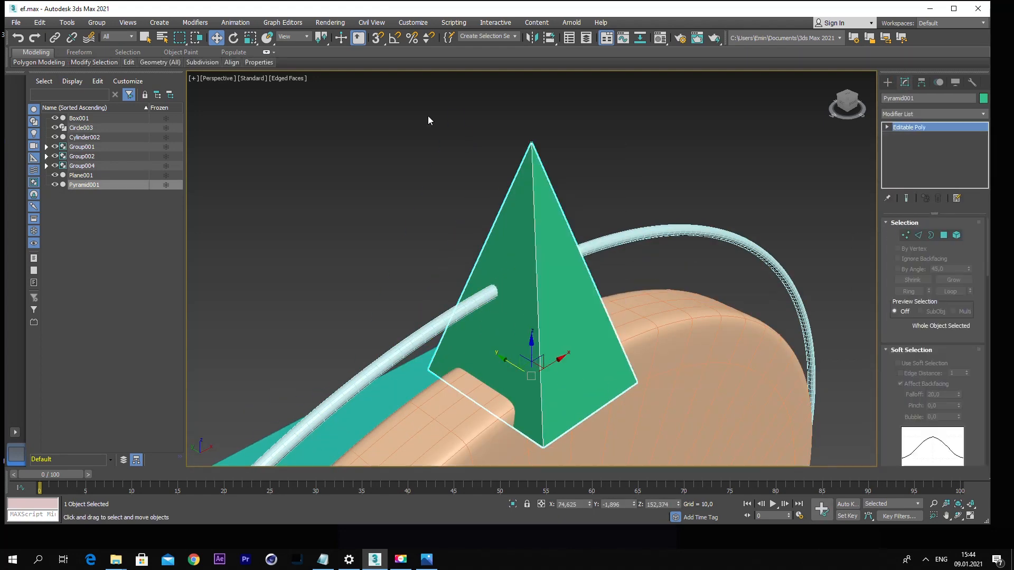
key(2)
key(ctrl+a)
scroll(932, 398, down, 5)
click(927, 412)
mouse_move(535, 290)
mouse_down()
mouse_move(534, 277)
mouse_move(535, 294)
mouse_up()
click(538, 380)
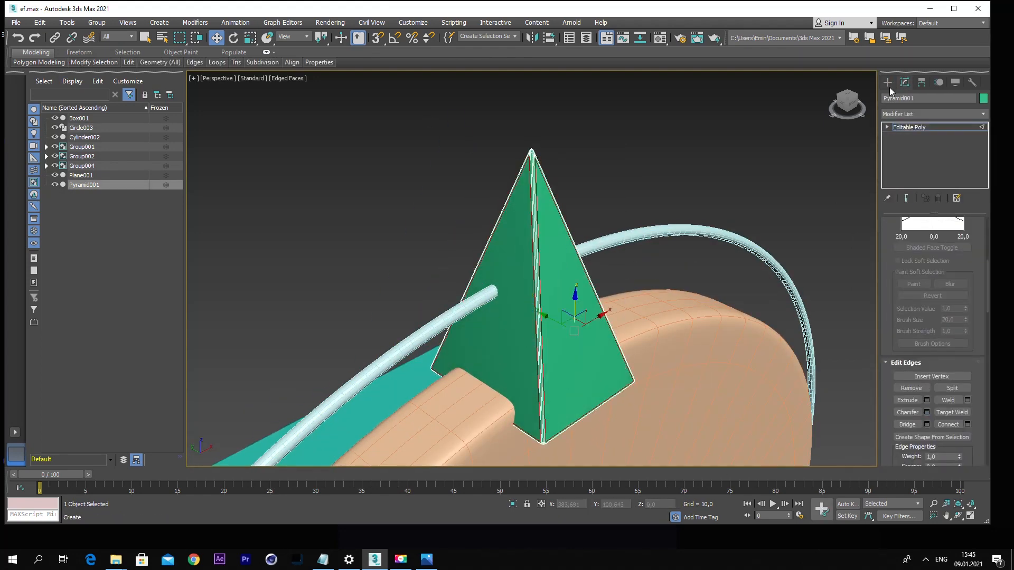
Step: Add a smoothing modifier to the pyramid and turn off the edged-faces display
click(888, 83)
click(904, 82)
click(932, 114)
click(897, 396)
click(887, 83)
click(287, 79)
click(331, 197)
Step: Rotate-copy the spike around the disc's centre with 21 copies
click(526, 227)
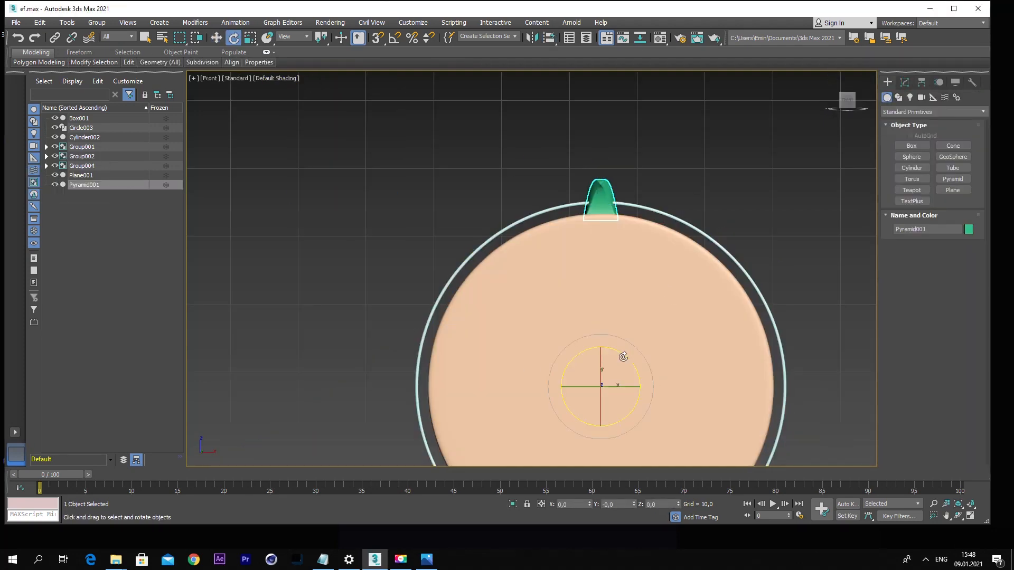
shift+drag(623, 355, 636, 366)
text(21)
key(Return)
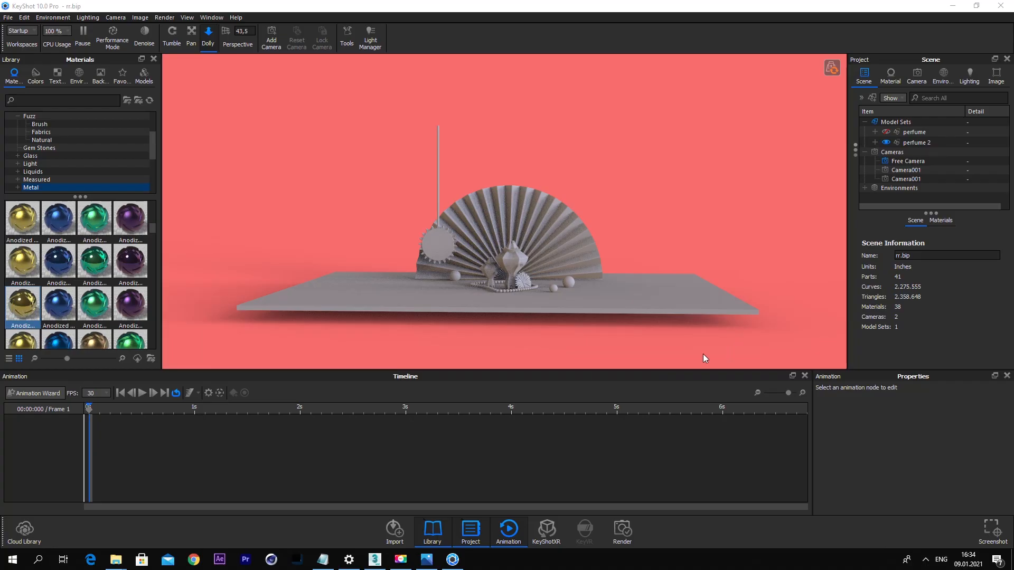
Step: Switch to KeyShot, view the scene through the first Camera001 and bring up the project's materials
click(917, 76)
click(900, 105)
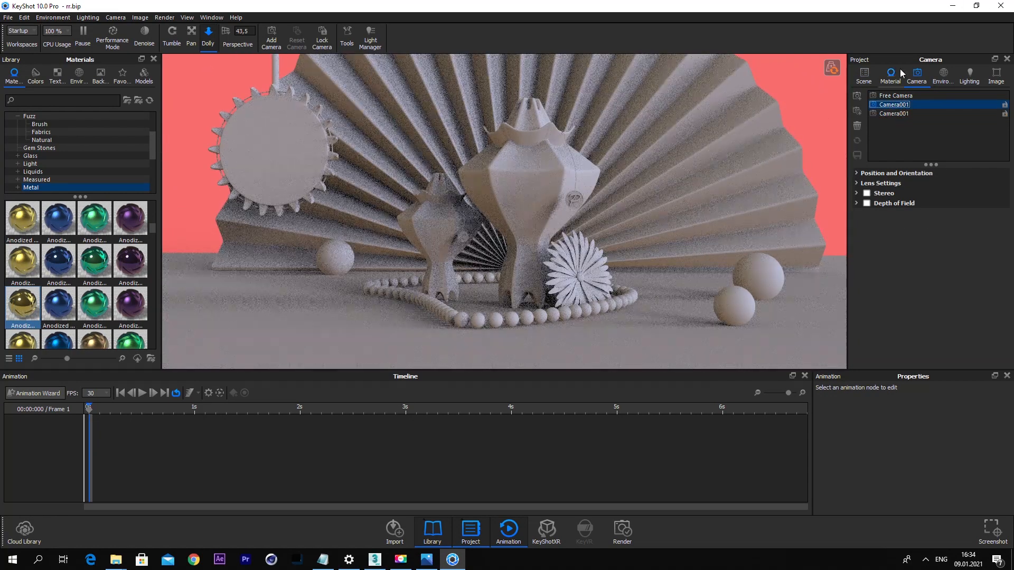
click(892, 75)
Step: Apply a red material to the fan, gold to the bead string and a mirror-like metal to the rear sphere
drag(1005, 263, 1006, 295)
drag(871, 262, 820, 249)
drag(909, 262, 755, 281)
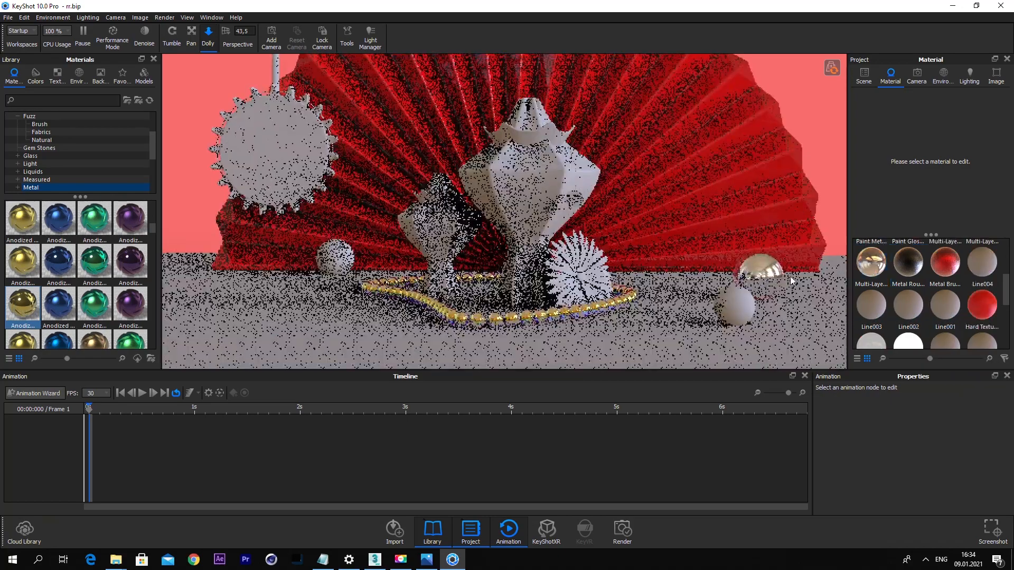
Step: Apply a red material to the flower and a clear gem stone material to the large vase
drag(1006, 296, 580, 276)
drag(982, 314, 516, 202)
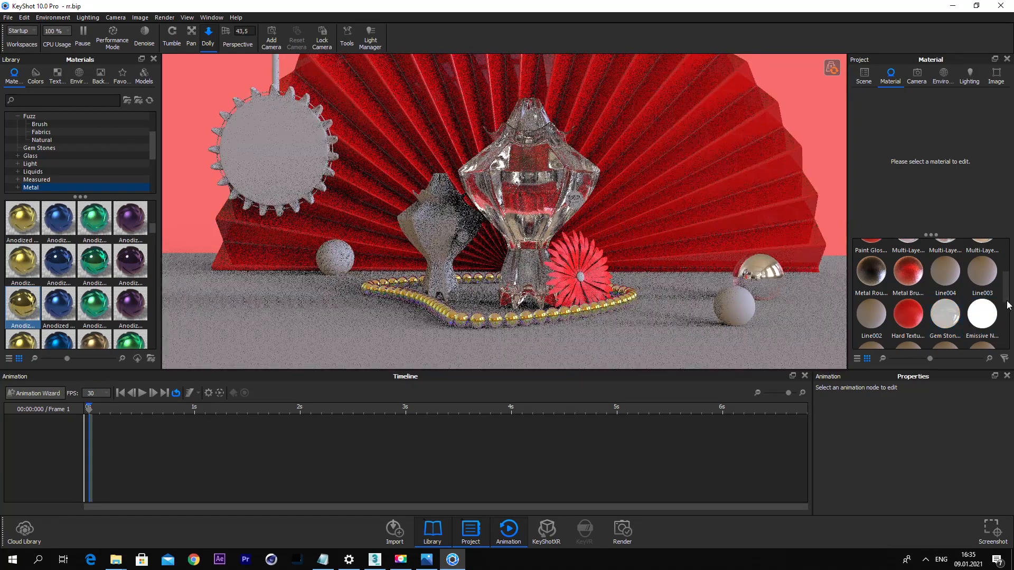
Step: Apply the gold material to the two remaining spheres and the disc's spikes, and the white emissive material to the disc's ring
scroll(898, 296, down, 3)
drag(985, 297, 734, 306)
drag(908, 324, 334, 258)
scroll(974, 303, up, 3)
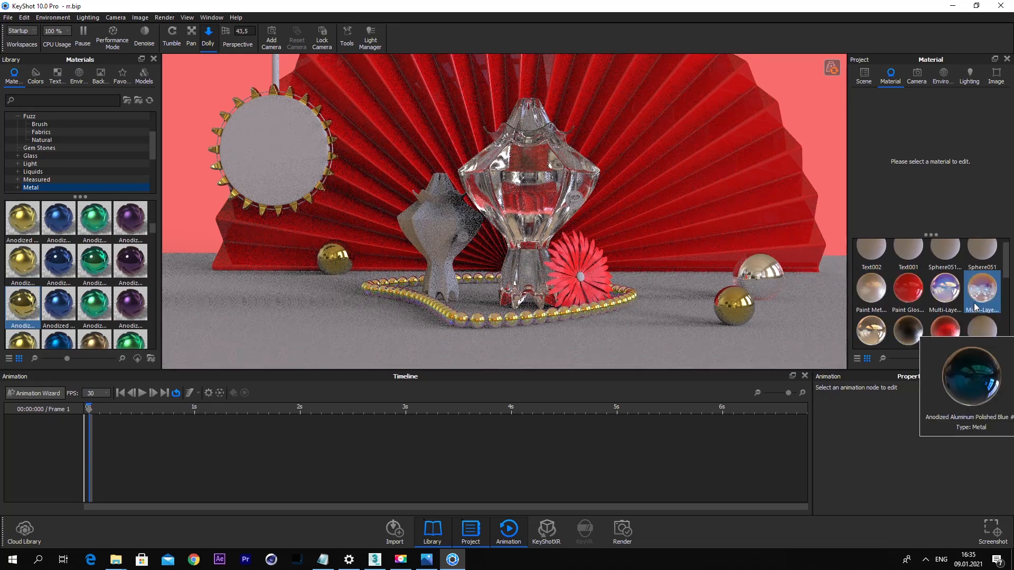
drag(871, 317, 329, 131)
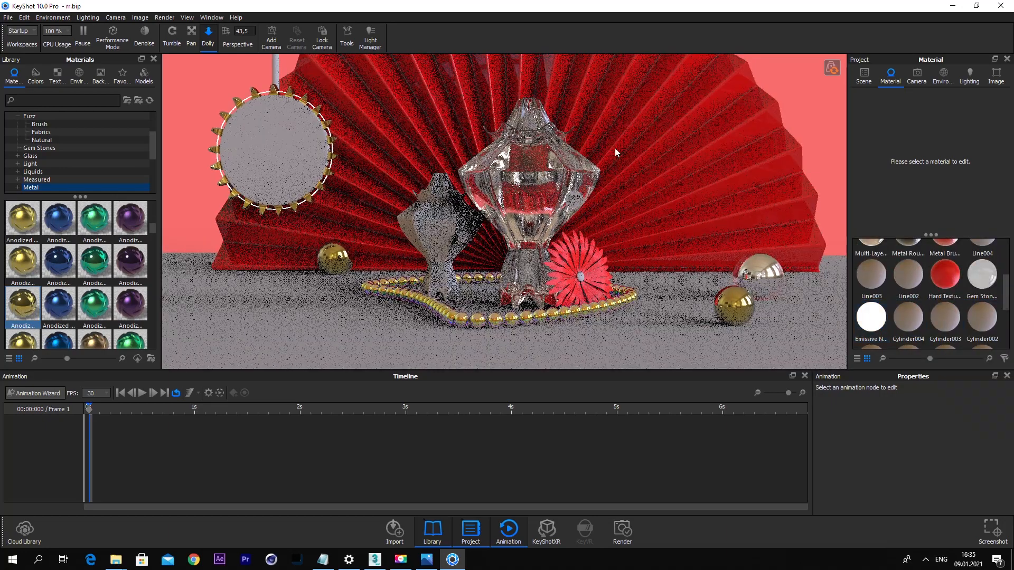
Step: Using the Free Camera close-up, apply dark anodized aluminum to the large vase medallion's letter and gold to its disc
click(916, 76)
click(899, 96)
click(887, 78)
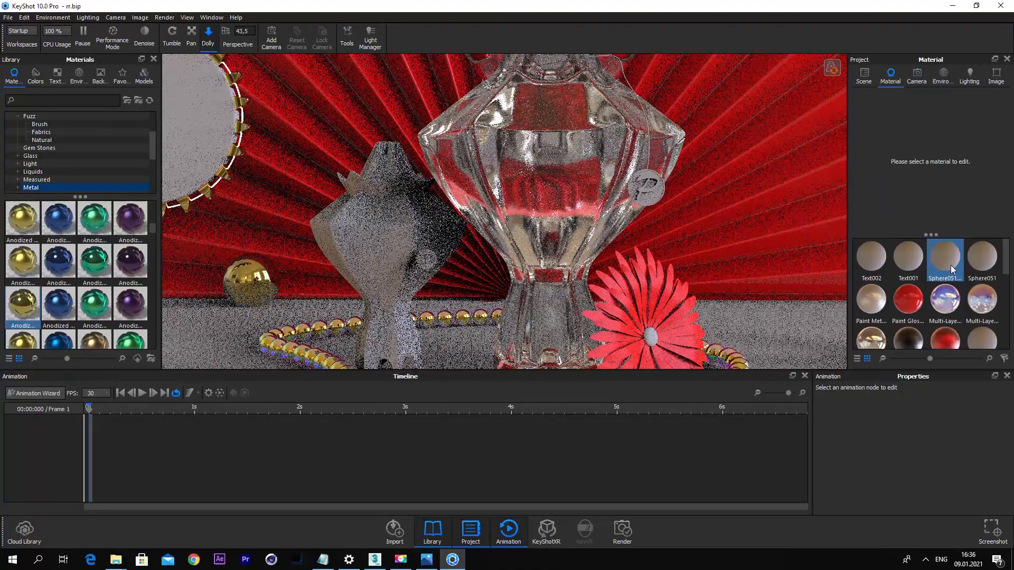
scroll(947, 265, down, 3)
drag(981, 324, 660, 198)
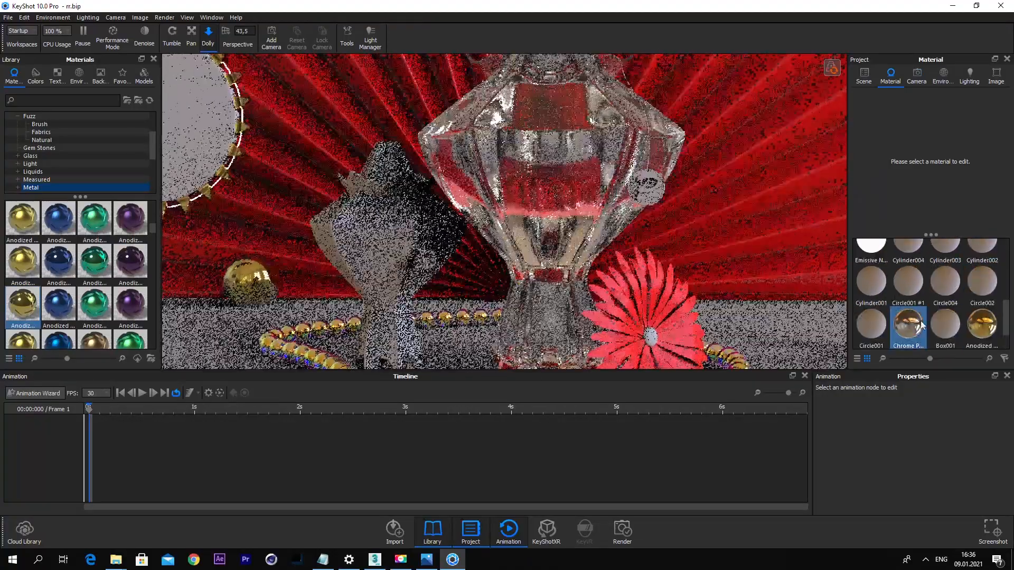
drag(982, 324, 648, 189)
scroll(946, 278, up, 3)
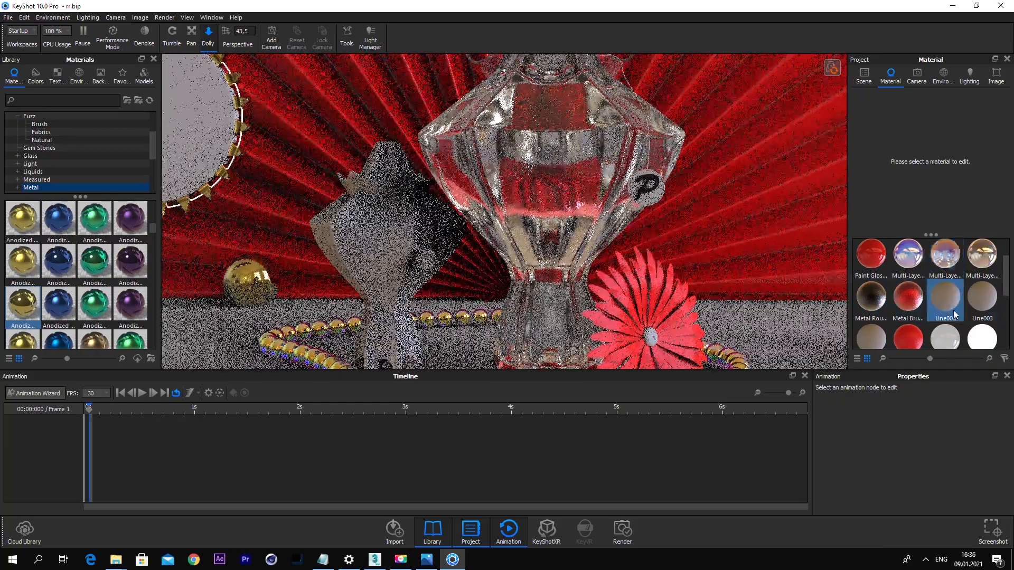
scroll(945, 279, down, 5)
drag(945, 324, 655, 204)
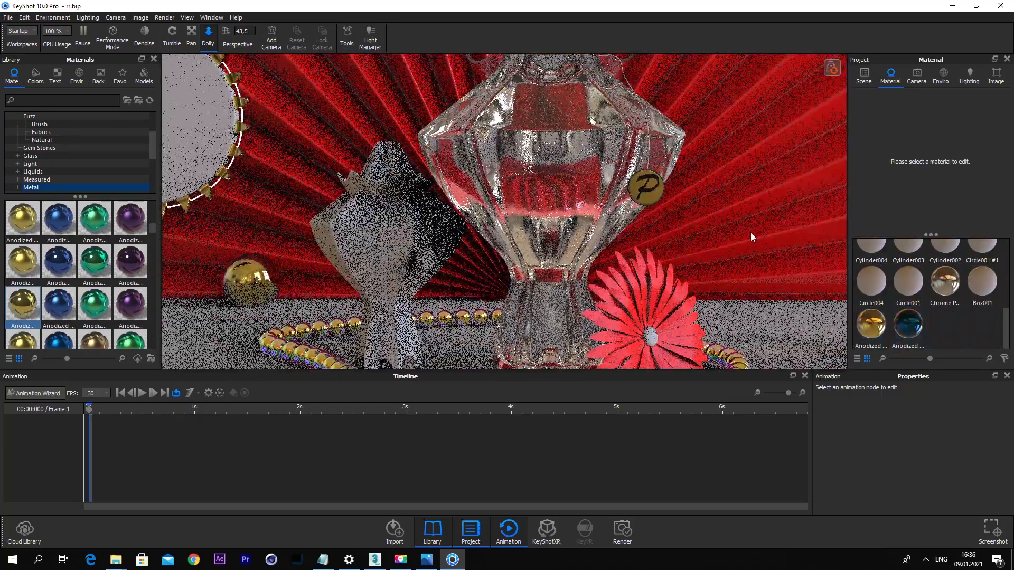
Step: Apply the same gold and dark materials to the small vase's medallion and letter
scroll(101, 256, down, 3)
scroll(505, 211, up, 3)
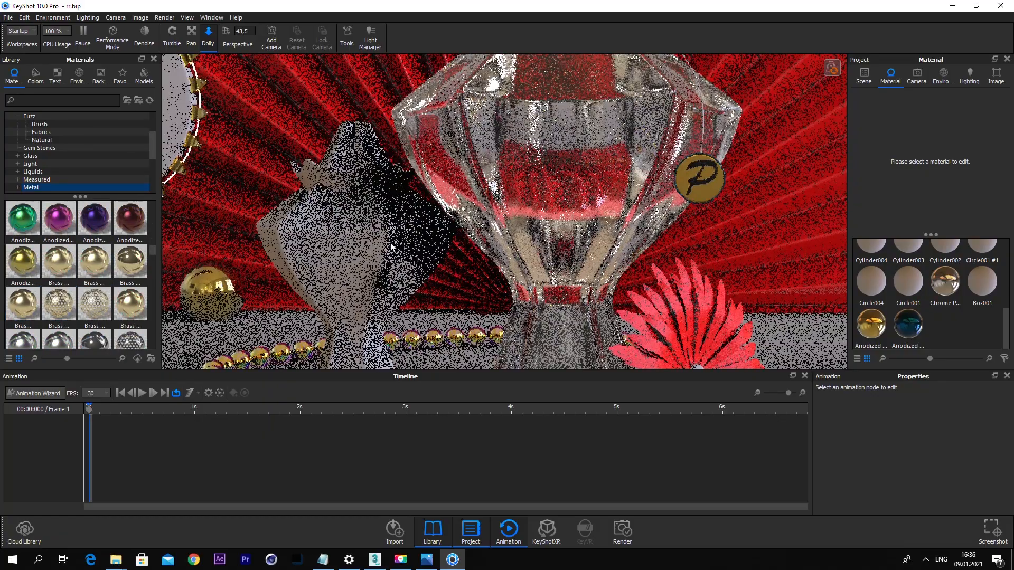
middle_drag(433, 240, 522, 238)
scroll(523, 237, up, 3)
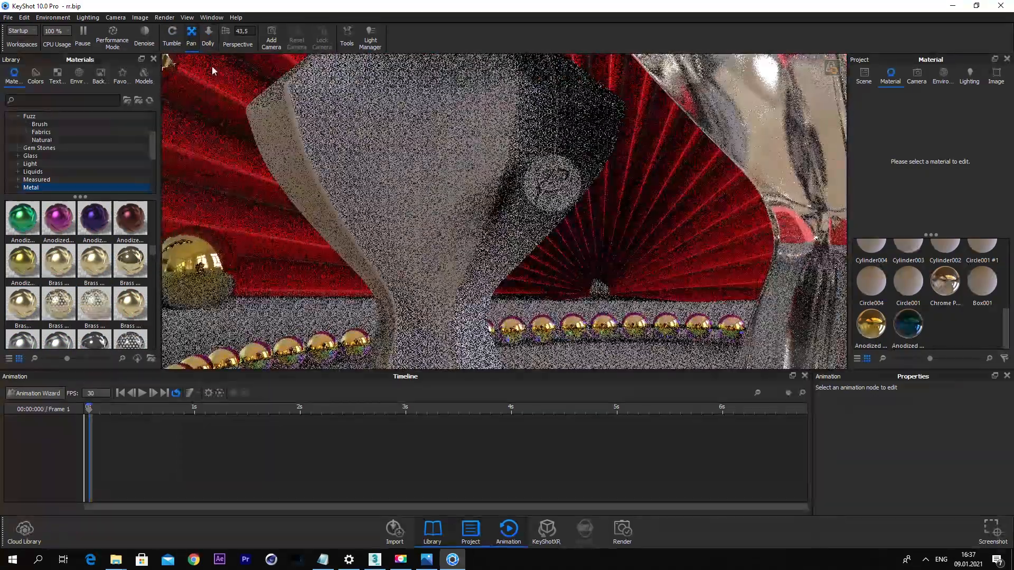
mouse_move(96, 245)
mouse_down()
mouse_move(592, 248)
mouse_move(550, 182)
mouse_move(548, 193)
mouse_up()
scroll(63, 158, up, 2)
Step: Apply the white hexagonal tiles material from the Architectural category to the small vase
click(48, 131)
click(48, 126)
drag(130, 283, 423, 227)
scroll(629, 312, up, 3)
scroll(473, 255, down, 8)
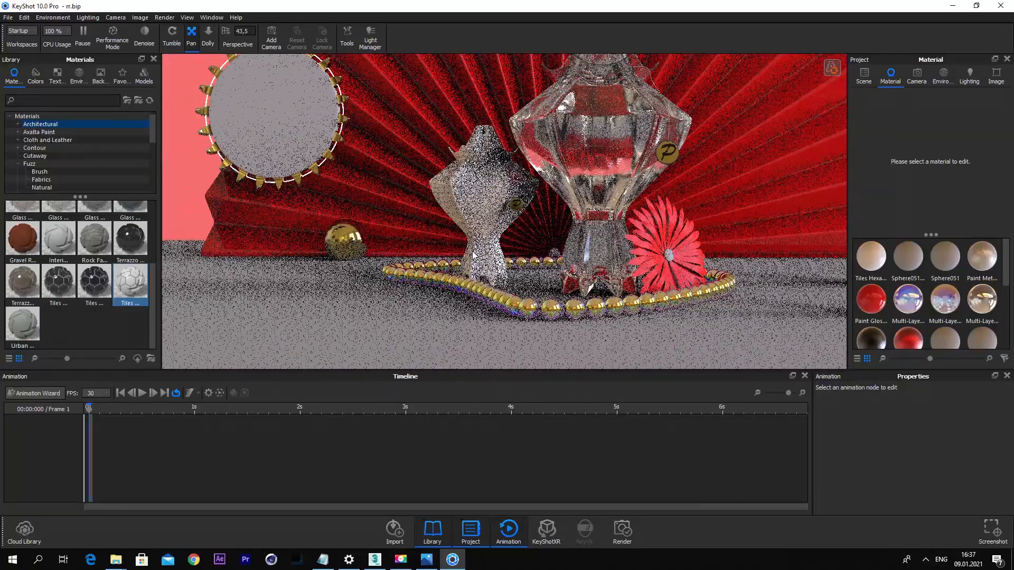
scroll(472, 255, down, 2)
scroll(977, 312, down, 5)
scroll(986, 315, up, 4)
click(970, 315)
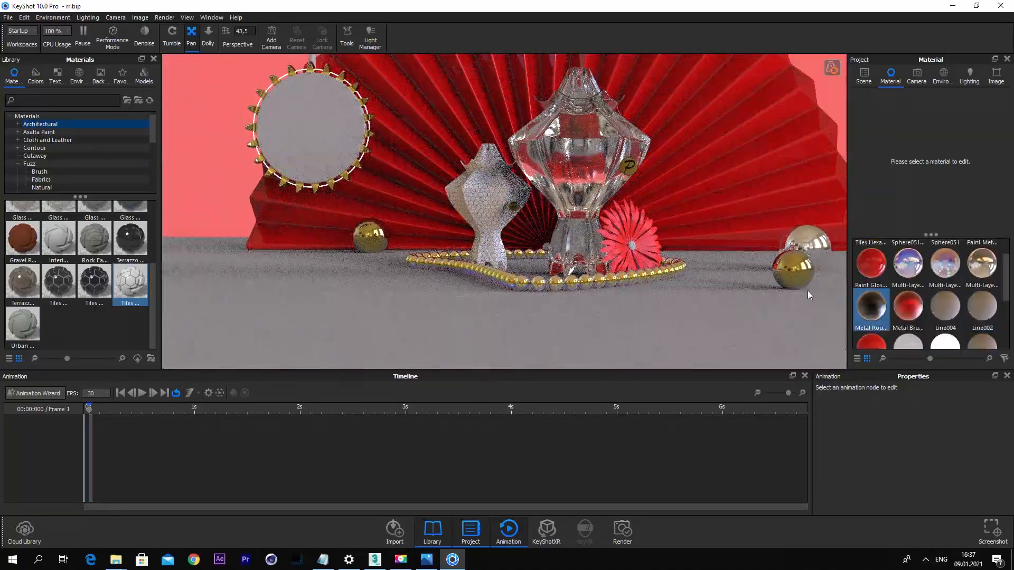
Step: Try several Gem Stones materials on the hanging round disc and apply the clear one
click(19, 163)
click(32, 163)
click(43, 172)
drag(130, 219, 322, 139)
drag(58, 219, 317, 150)
drag(94, 217, 317, 148)
click(607, 296)
drag(130, 217, 289, 128)
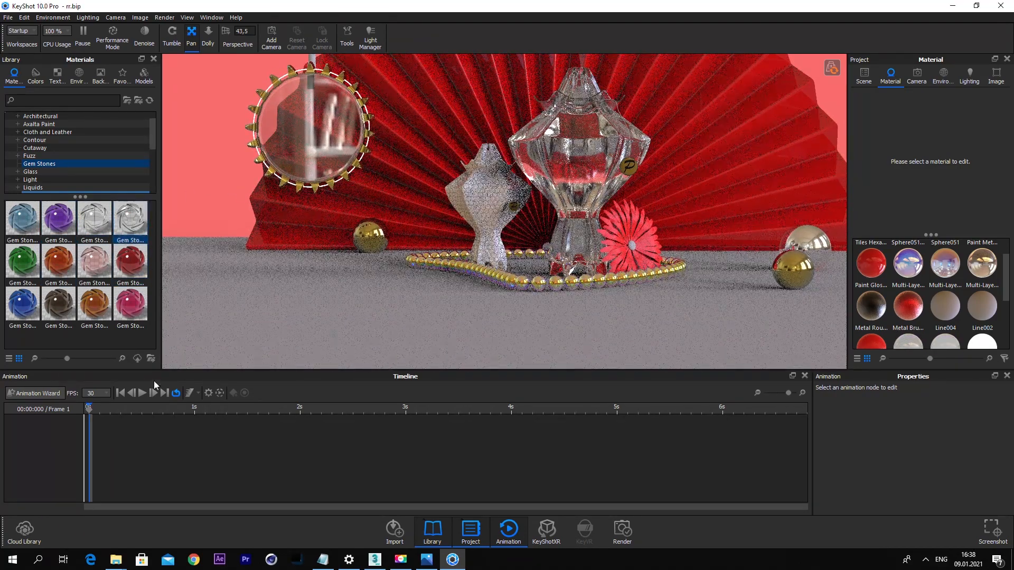
Step: Apply a mirror-like reflective material to the ground slab and view the scene through the first Camera001
scroll(1004, 322, down, 5)
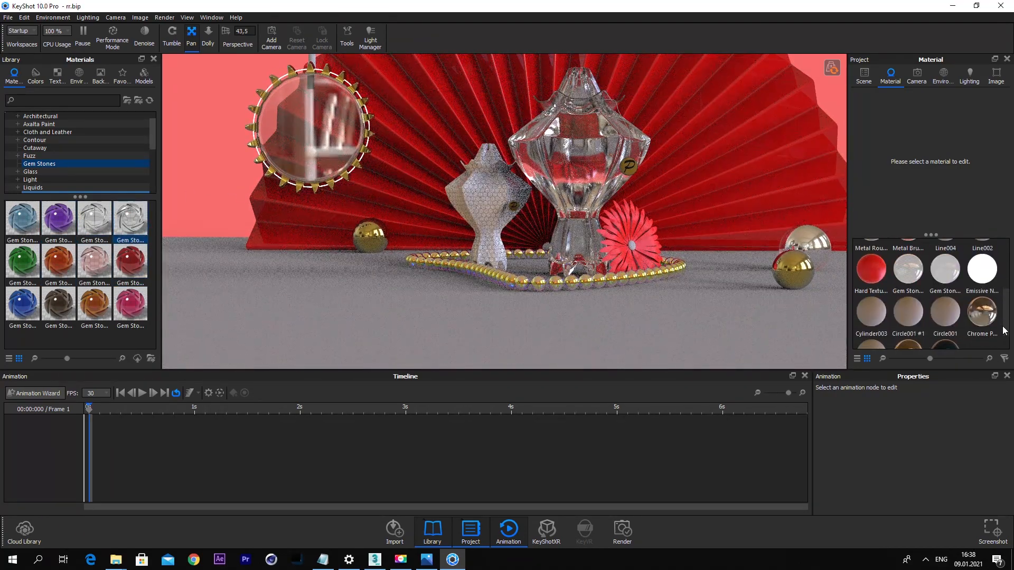
mouse_move(1005, 338)
mouse_down()
mouse_move(1005, 269)
mouse_move(647, 307)
mouse_up()
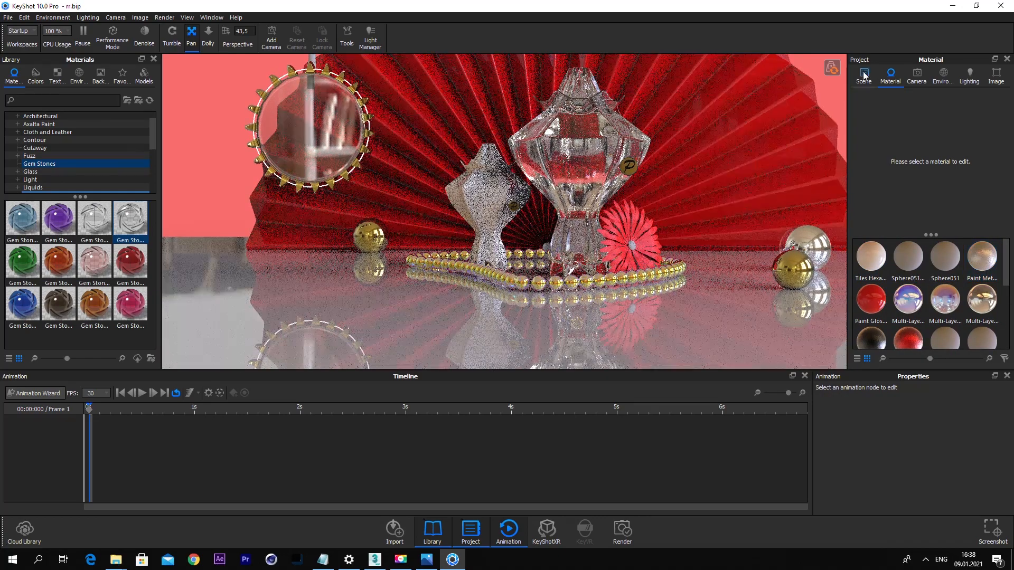
click(916, 76)
click(906, 105)
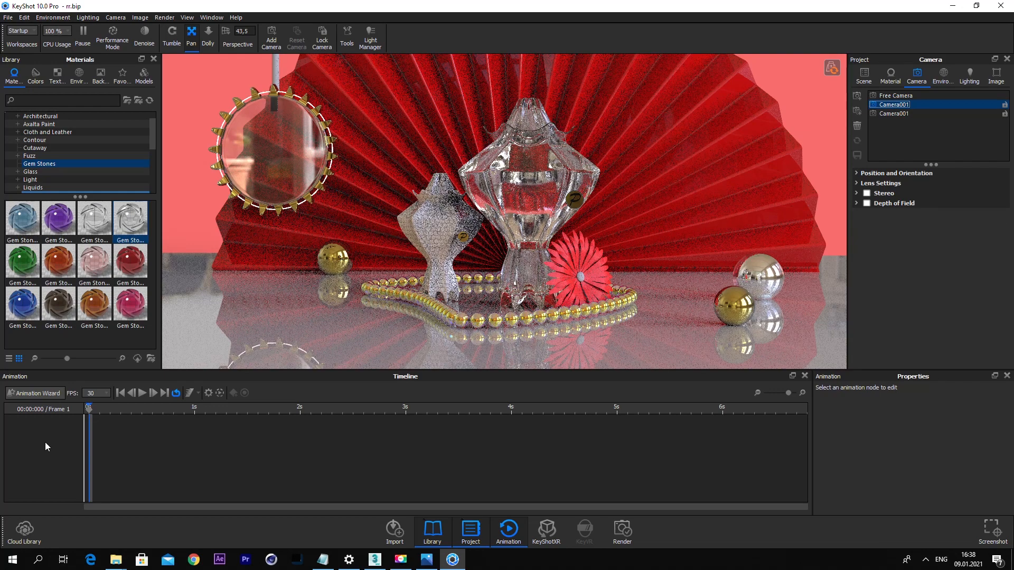
Step: Open the render settings and set the samples to 200 and the pixel filter size to 2
click(164, 18)
click(172, 100)
click(307, 156)
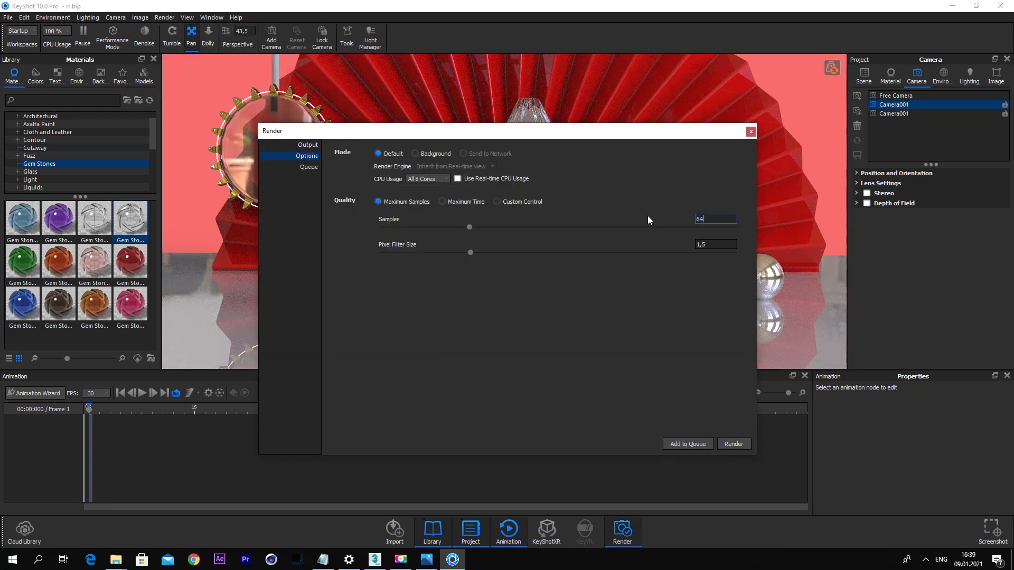
key(BackSpace)
key(BackSpace)
text(200)
key(Tab)
key(BackSpace)
key(BackSpace)
key(BackSpace)
text(2)
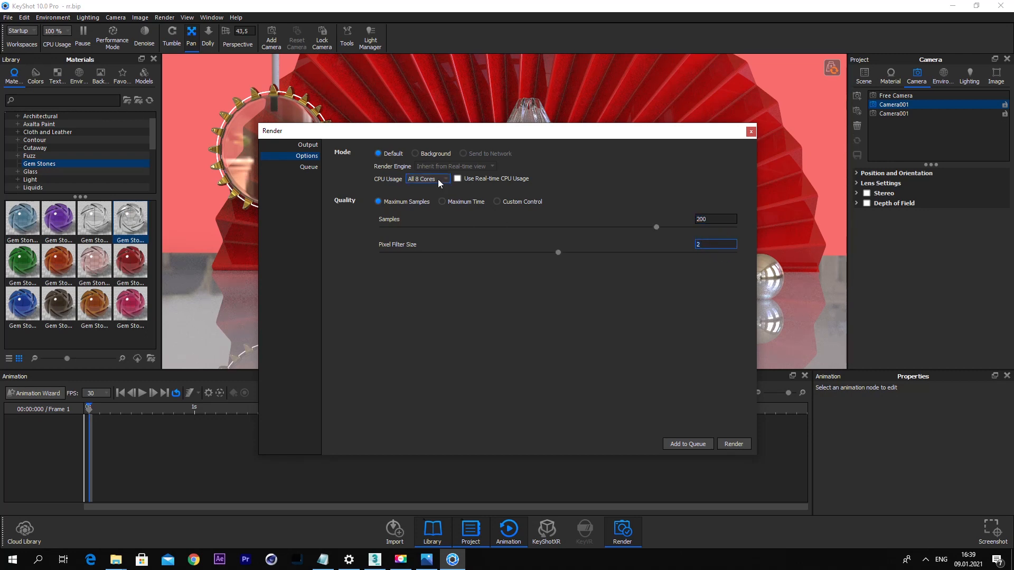
Step: Set the still image render output width to 3840 px
click(308, 144)
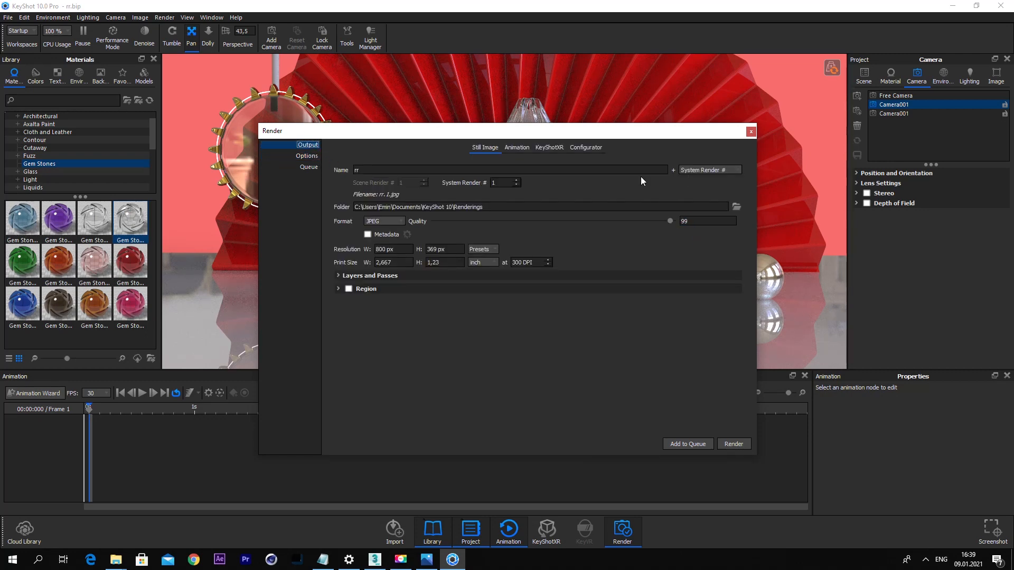
click(480, 249)
drag(401, 249, 375, 248)
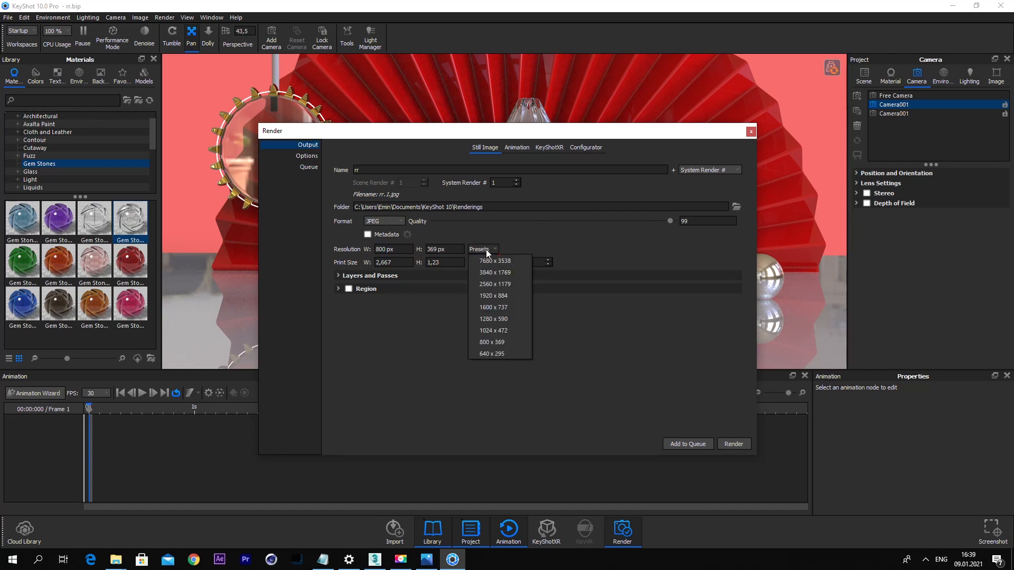
key(Escape)
text(3840)
click(453, 247)
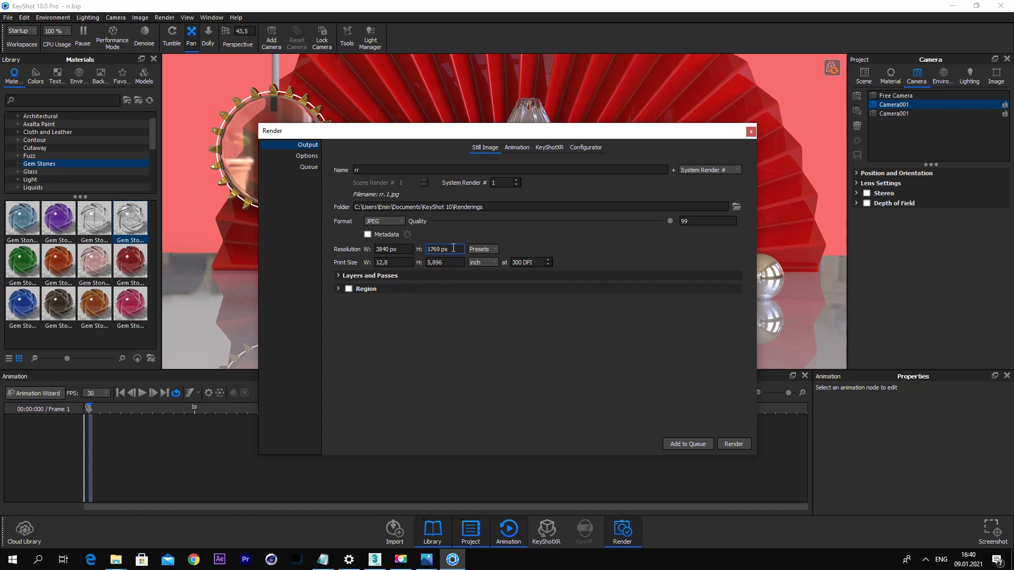
Step: Change the scene image to 1061 × 597 px for a 3840 × 2160 px render output, and expand the render layers and passes
click(994, 77)
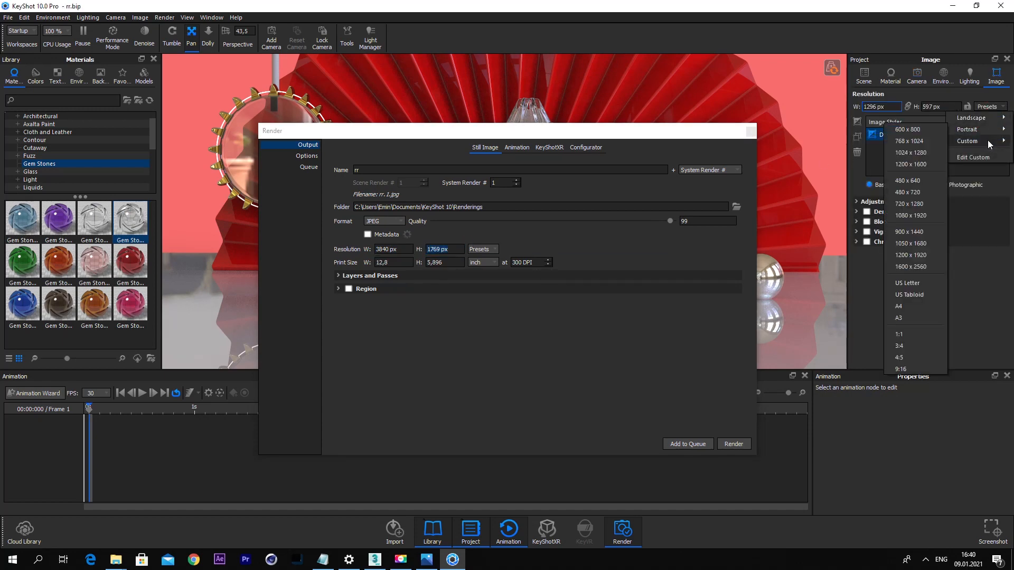
click(919, 141)
click(480, 249)
drag(499, 131, 527, 103)
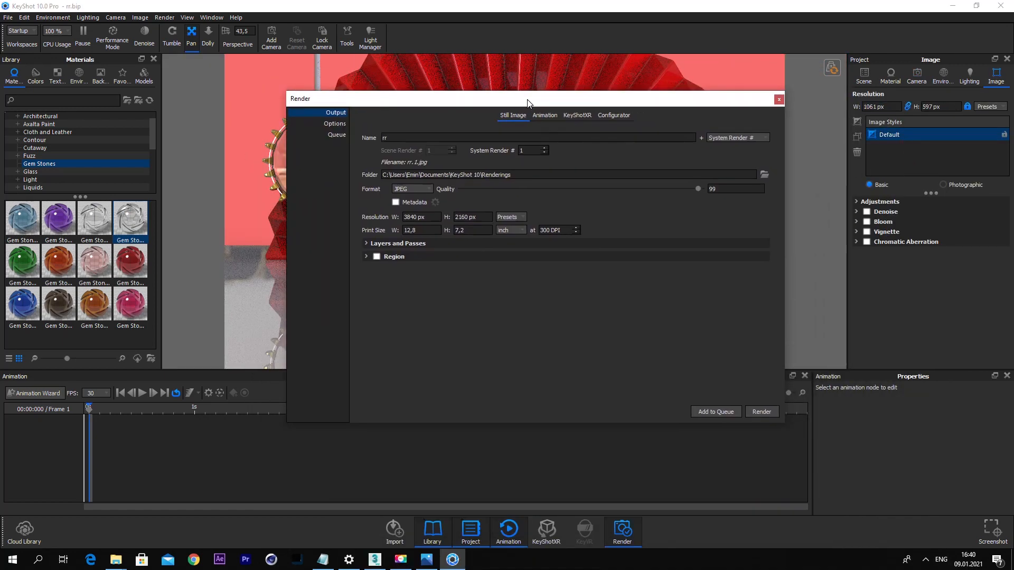
click(367, 243)
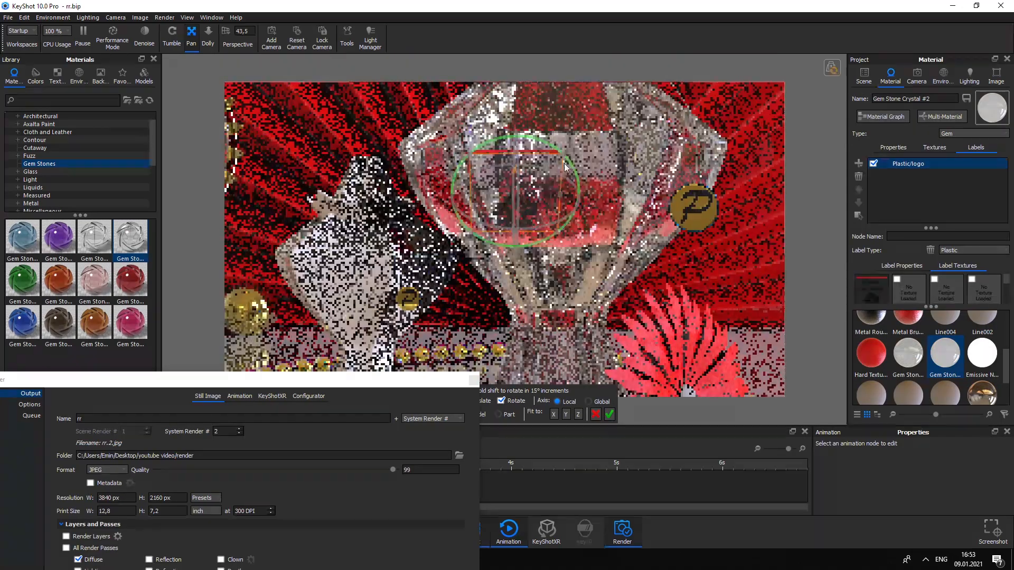
Step: Reposition the plastic logo label on the front of the large crystal vase using translation only, and accept its placement
drag(409, 397, 414, 440)
click(460, 401)
click(502, 401)
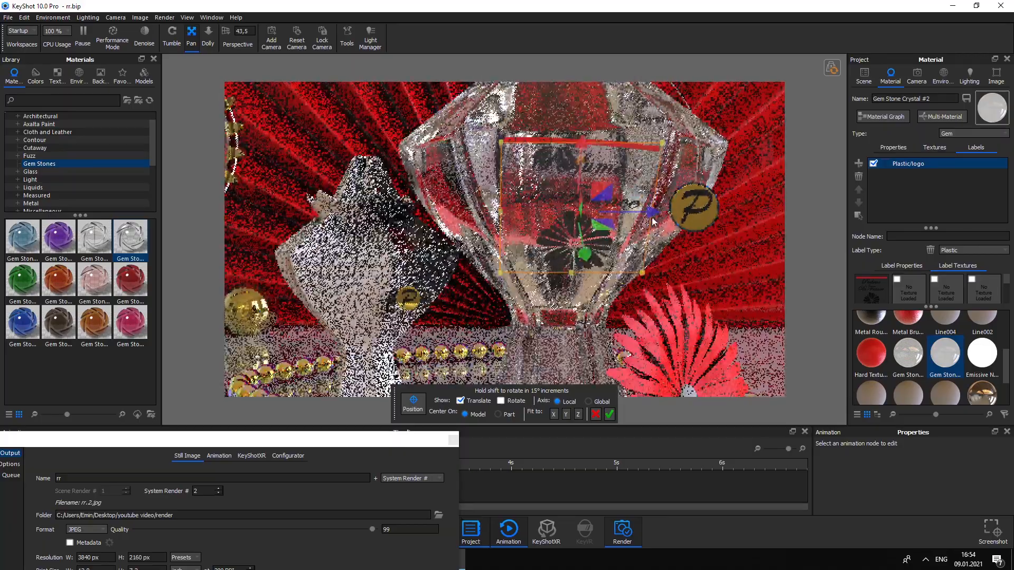
drag(640, 211, 637, 212)
click(609, 414)
Step: Enable denoising for the real-time view and view the whole scene through the first Camera001
click(144, 37)
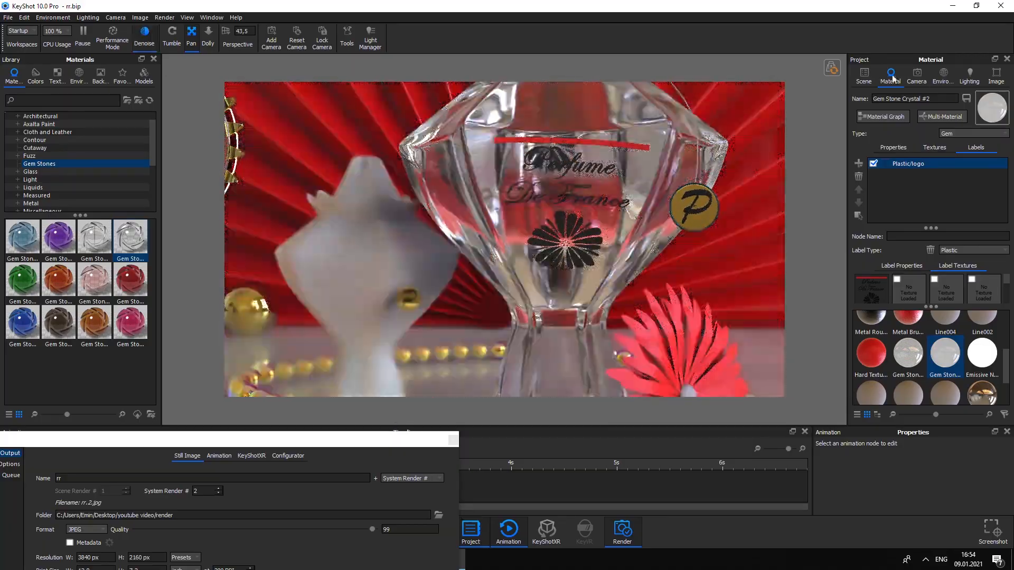
click(916, 76)
click(898, 113)
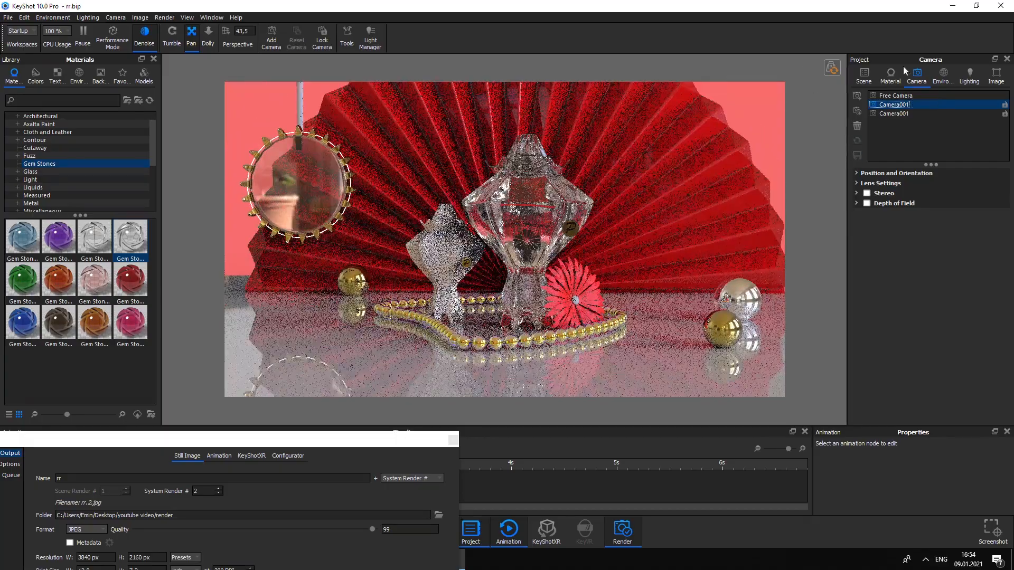